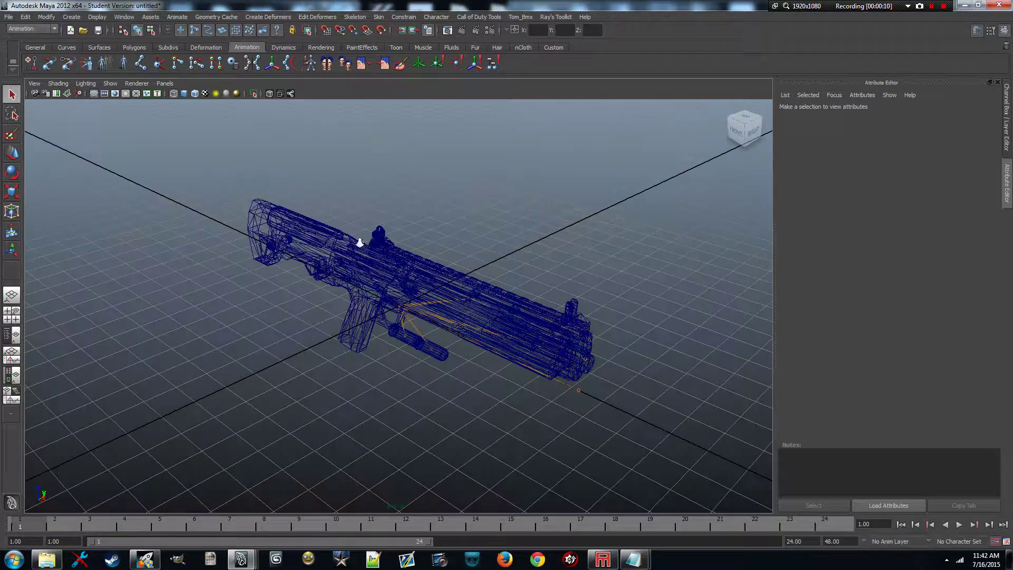
Display the Outliner and select the full hierarchies of Tom_t6_wpn_shotty_ksg_view and Joints
scroll(295, 251, down, 3)
click(11, 343)
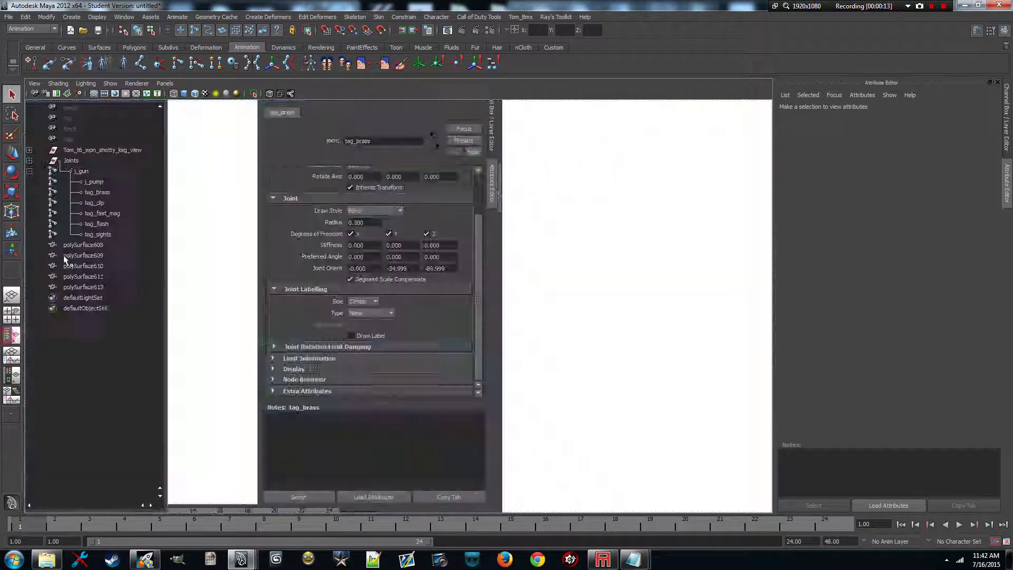
click(79, 149)
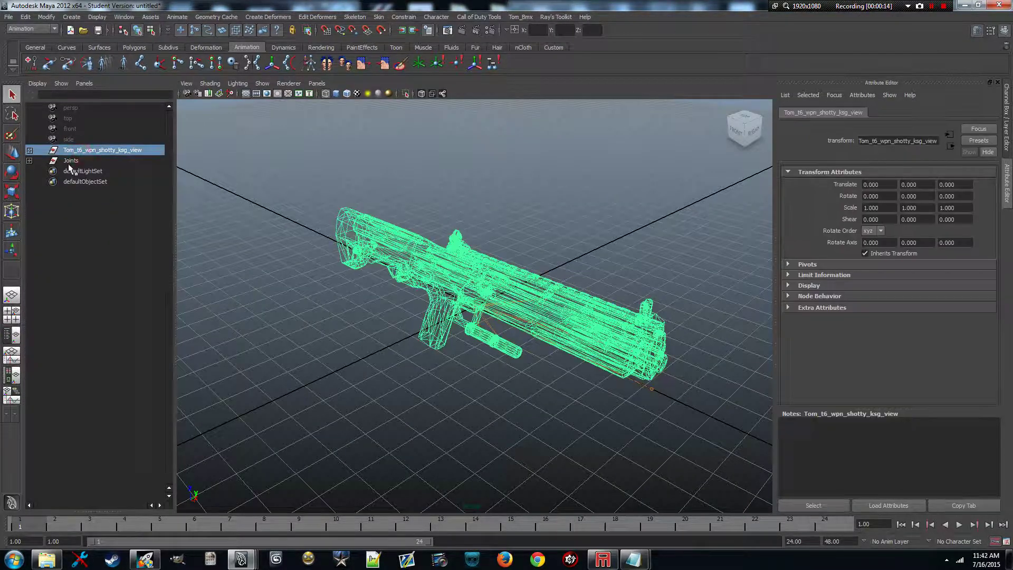
ctrl+click(71, 160)
click(28, 18)
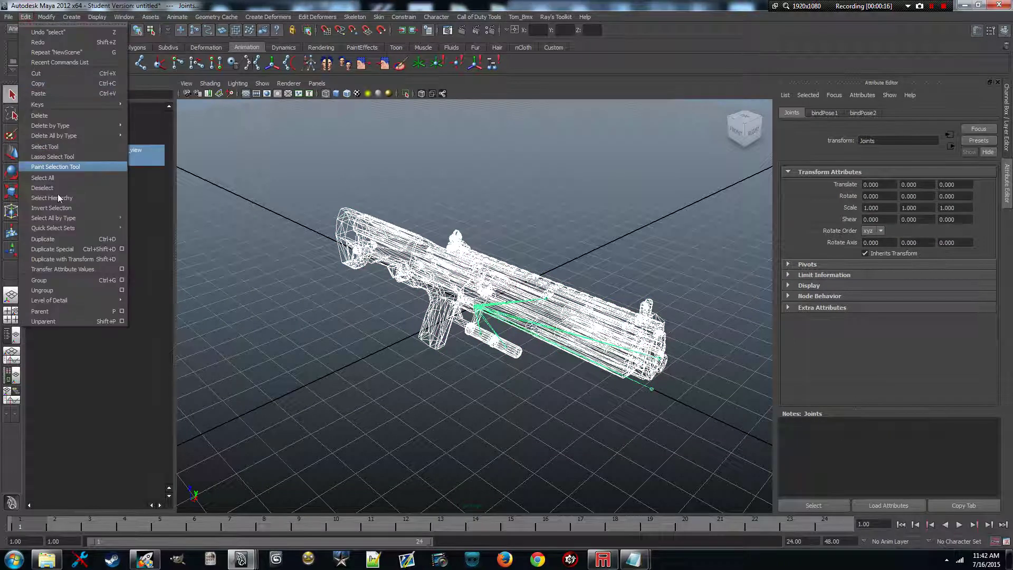
click(65, 201)
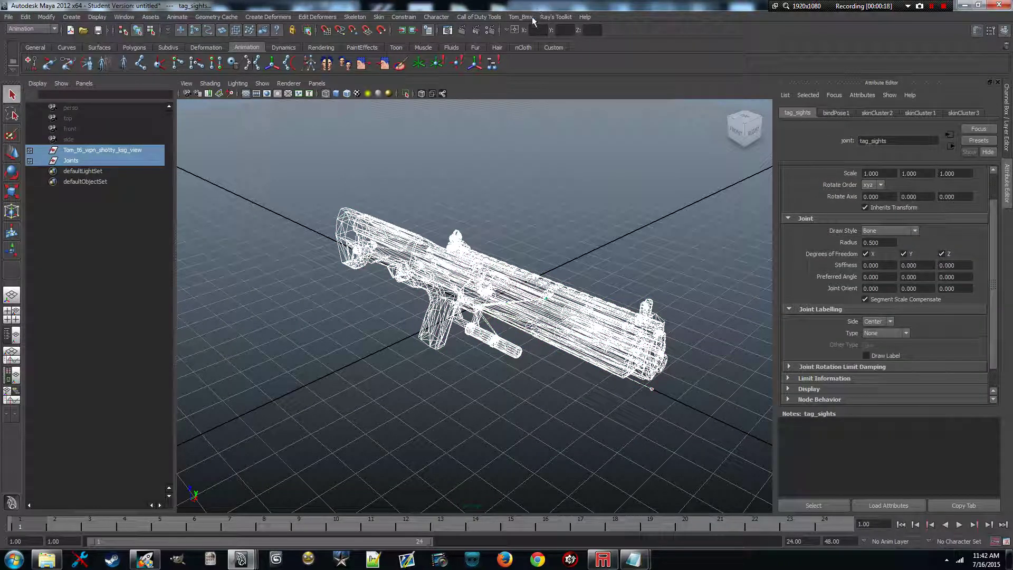
Set the XModel export destination to ksg_without_fix in the model_export folder, copying the name from the Notepad note
click(523, 18)
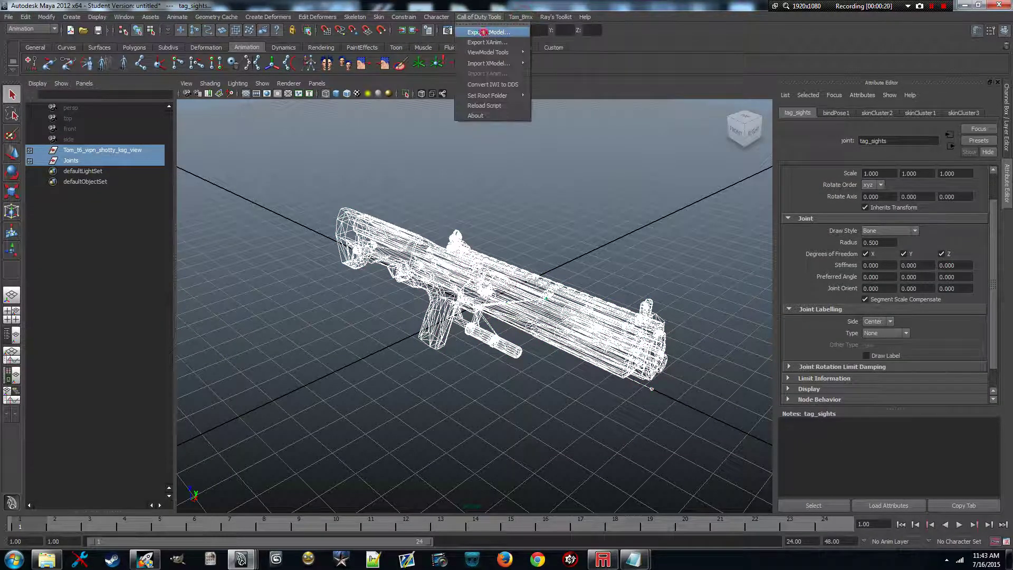
click(484, 32)
click(412, 172)
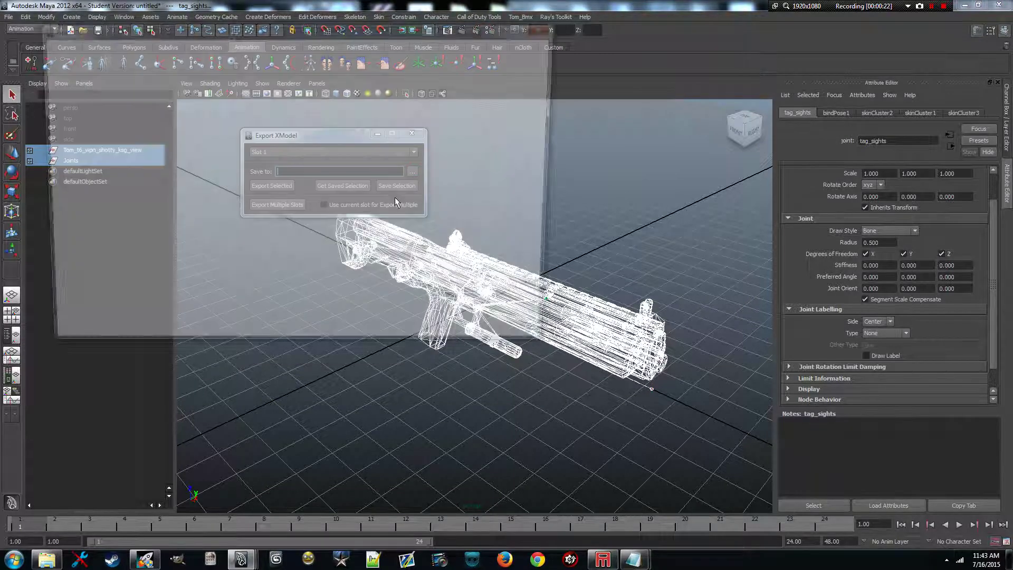
mouse_move(633, 558)
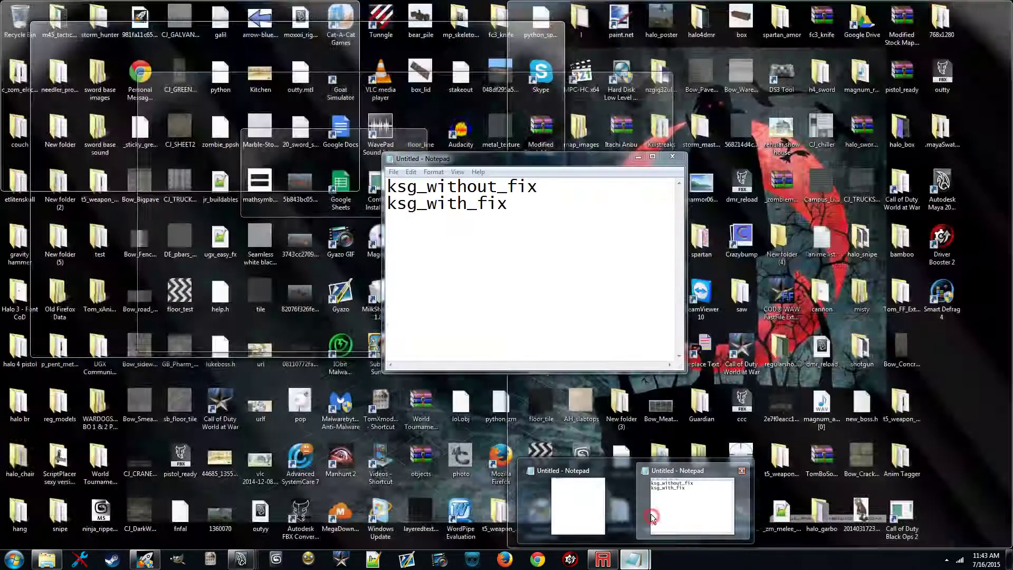
click(651, 514)
drag(539, 187, 370, 189)
key(ctrl+c)
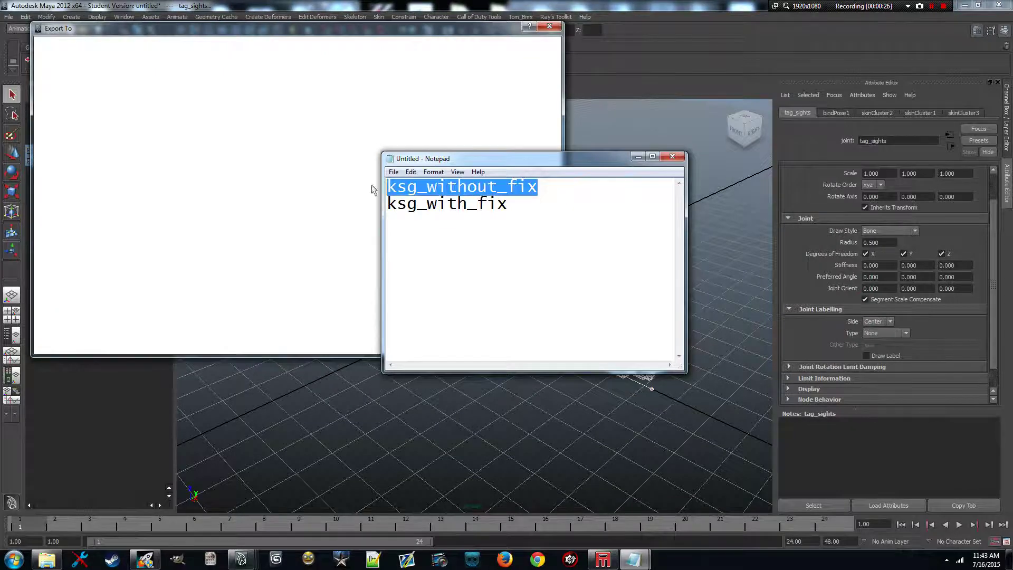
click(234, 331)
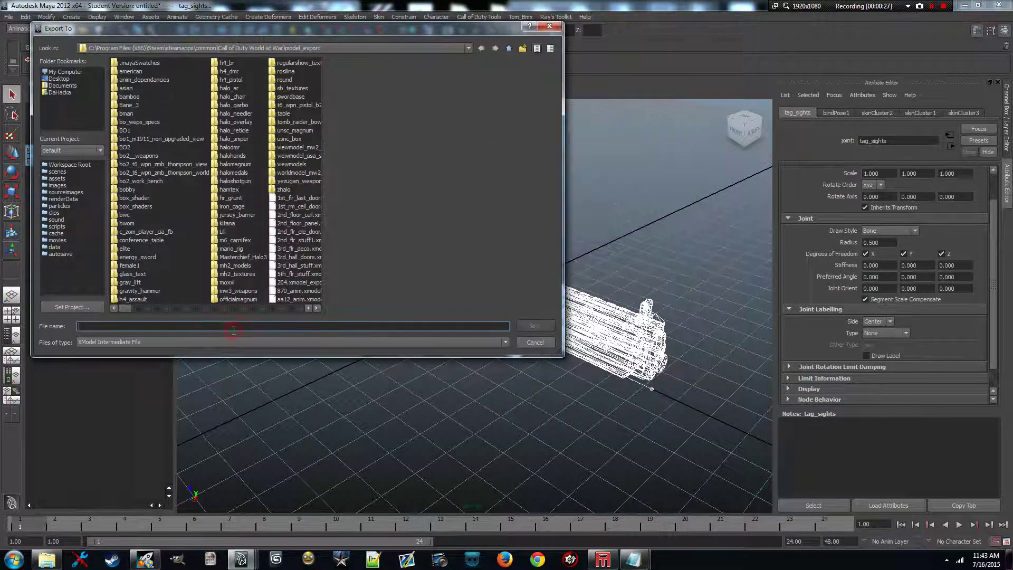
key(ctrl+v)
key(Return)
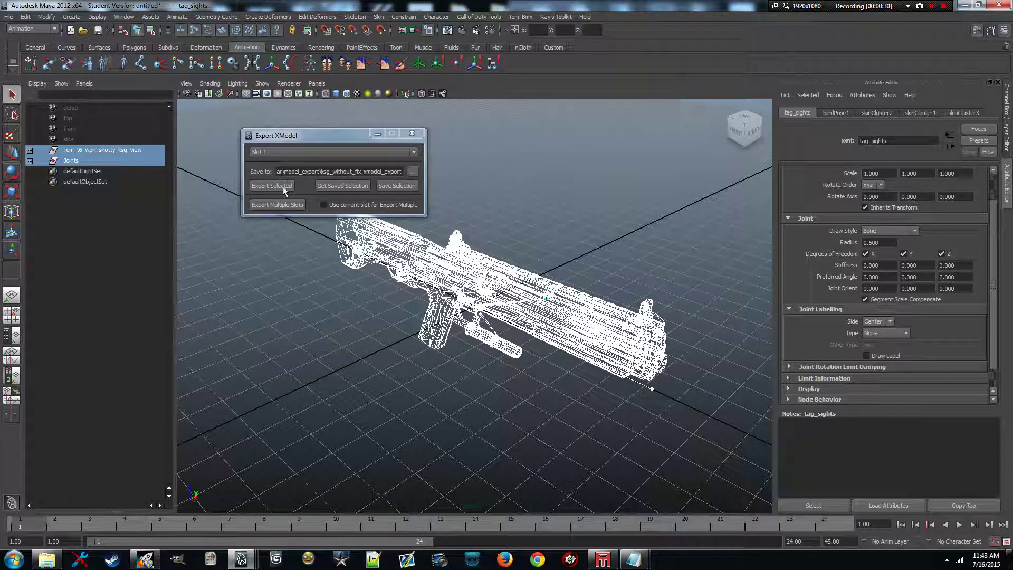
Export the selected gun and joints as an XModel, close the export window and clear the selection
click(283, 185)
key(Return)
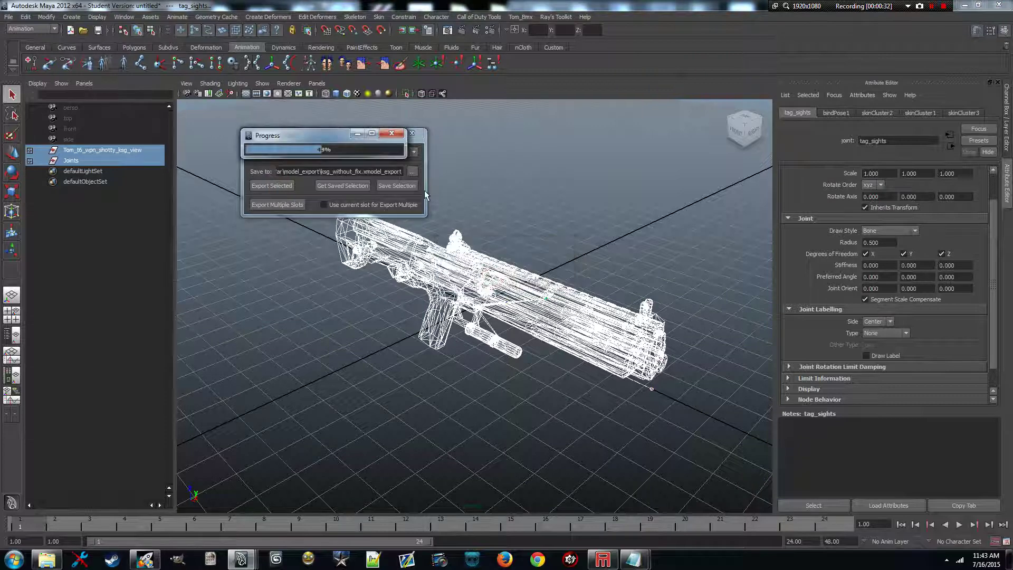
click(412, 133)
click(515, 181)
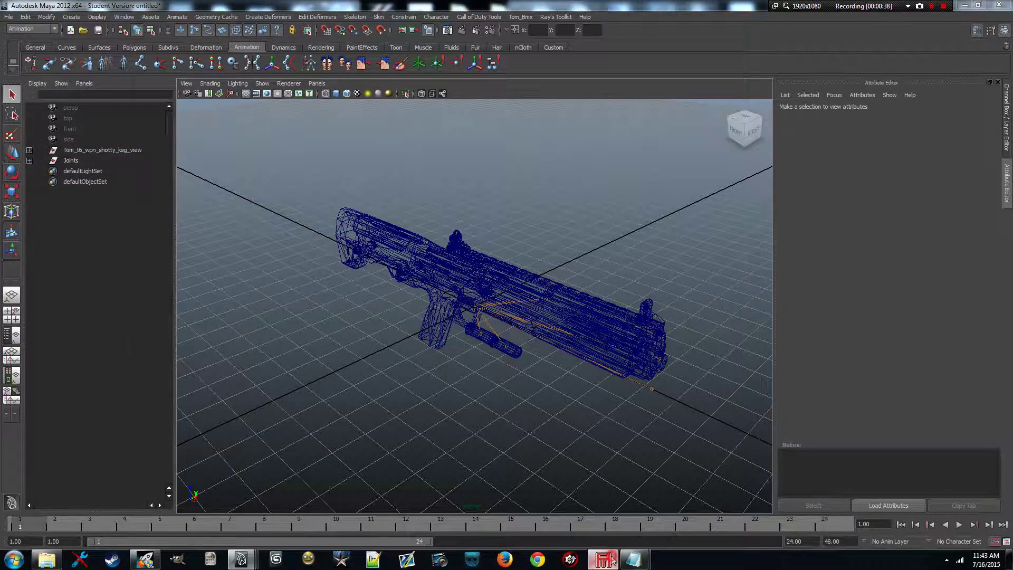
Switch to Asset Manager and set the filename of t6_wpn_shotty_ksg_view_test to ksg_without_fix.xmodel_export
click(612, 559)
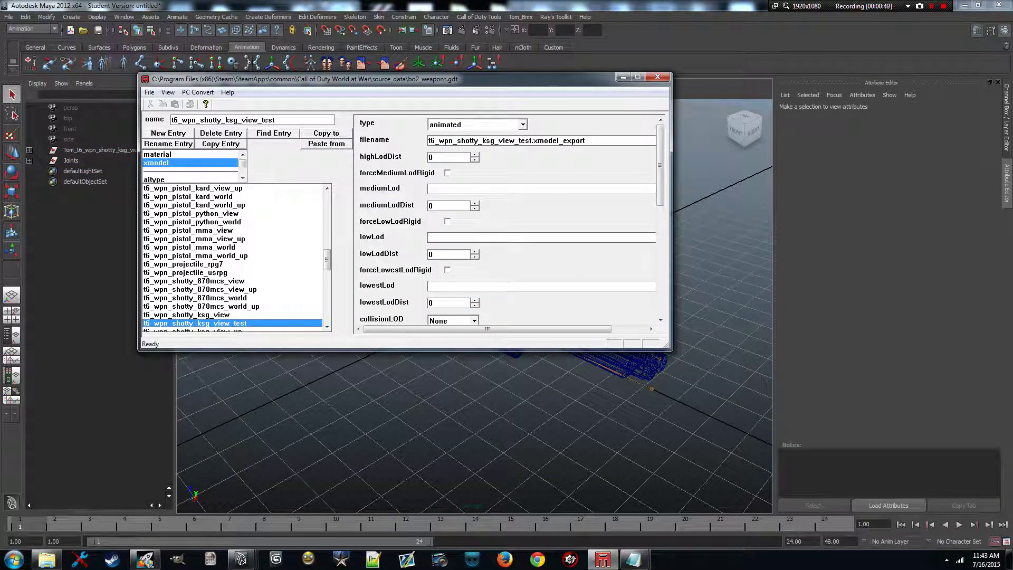
drag(519, 141, 428, 141)
text(ksg_without_fix)
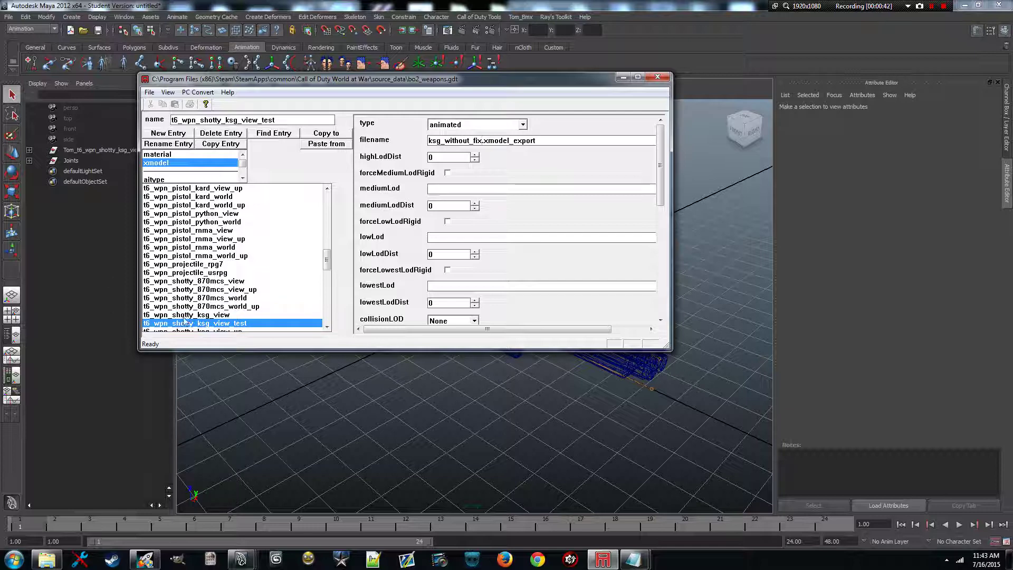
Convert the t6_wpn_shotty_ksg_view_test entry for PC, check the conversion log and return to Maya
click(191, 93)
click(188, 102)
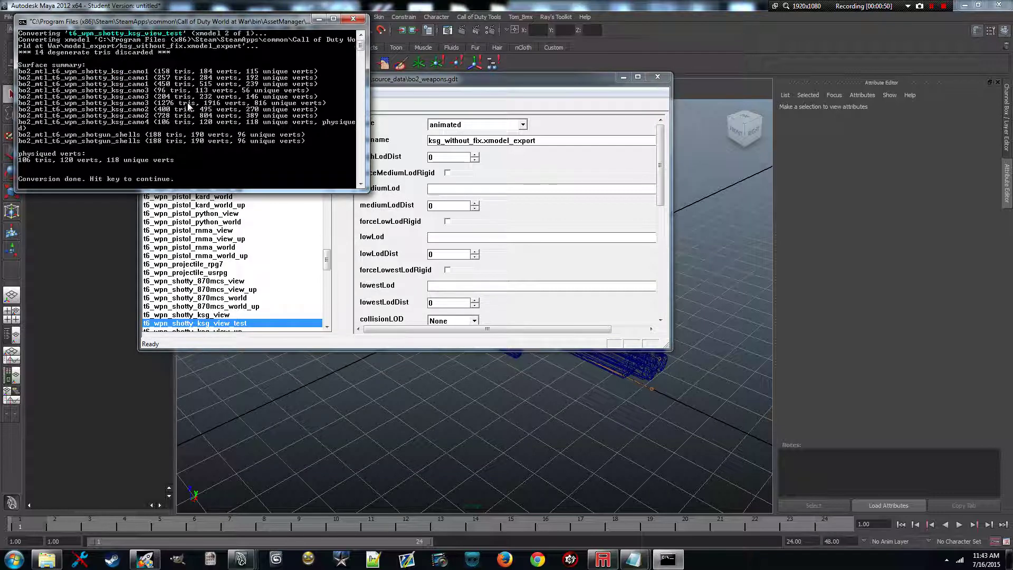
scroll(131, 101, up, 1)
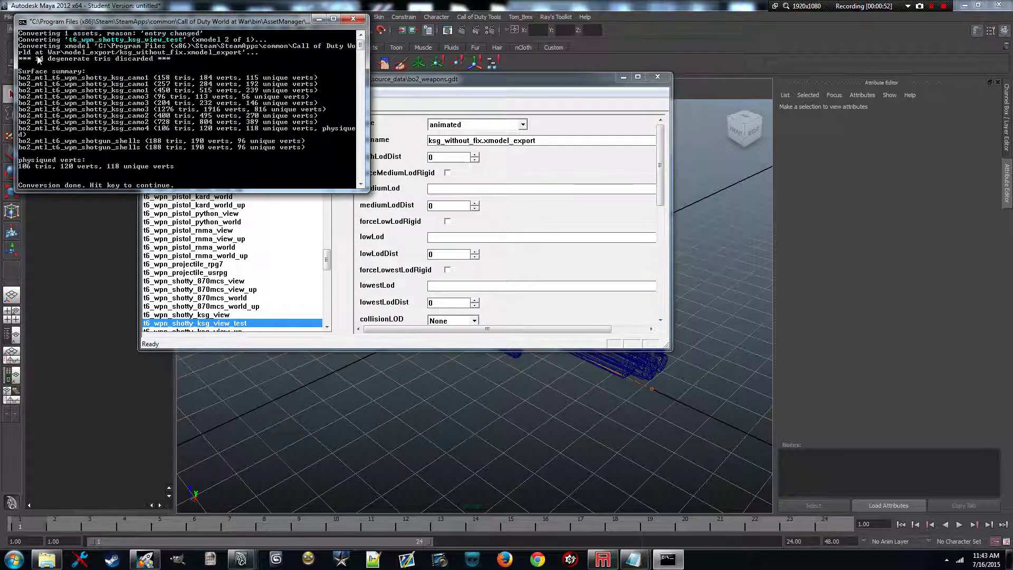
mouse_move(633, 559)
scroll(119, 105, down, 2)
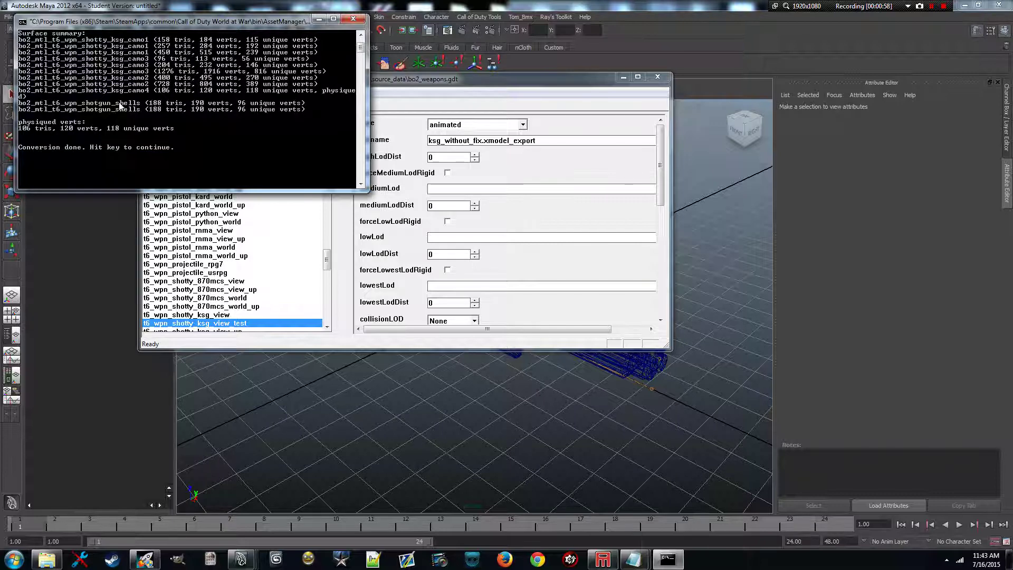
key(Return)
click(388, 5)
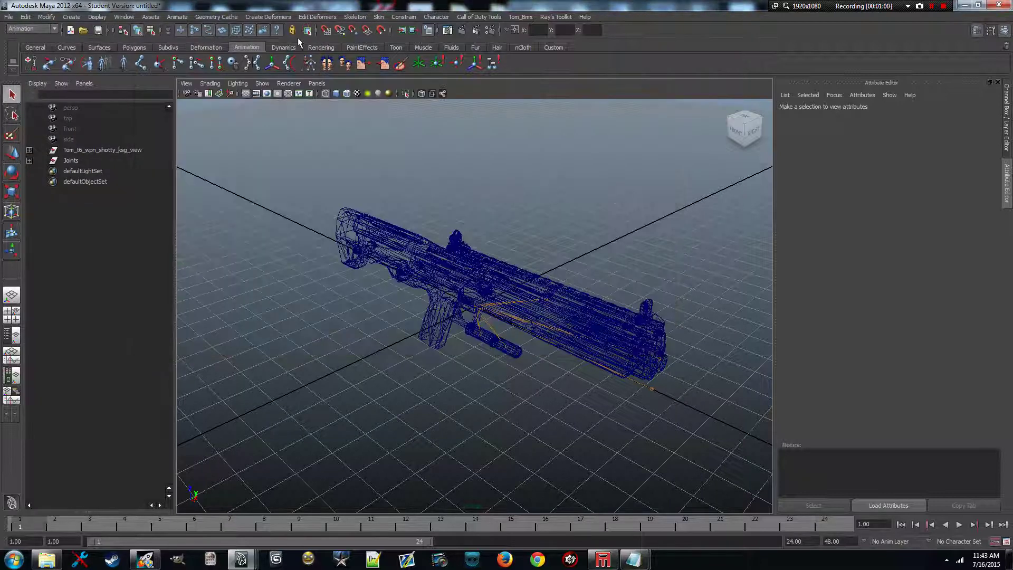
Start a new empty scene without saving the current one
click(10, 16)
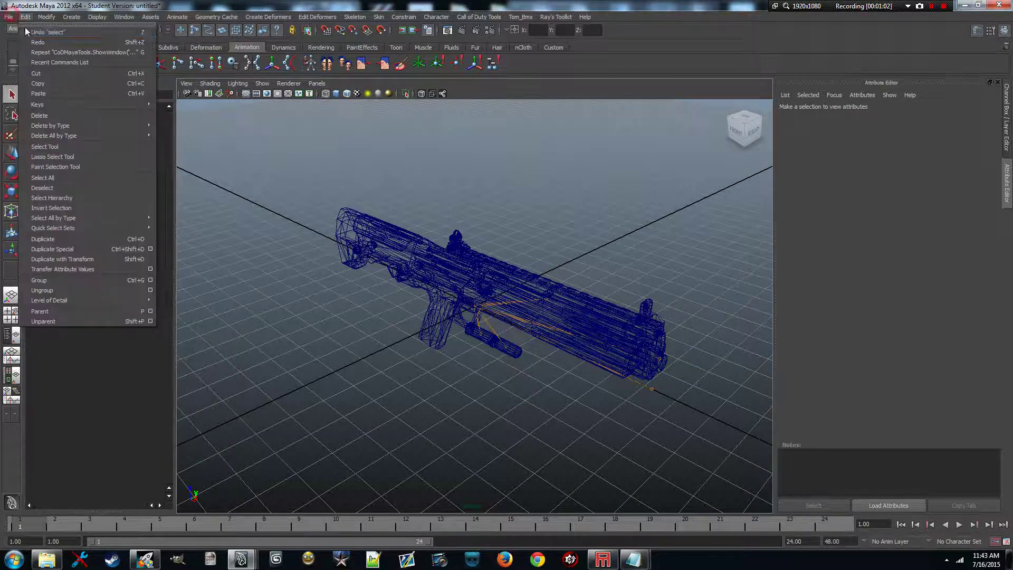
click(12, 32)
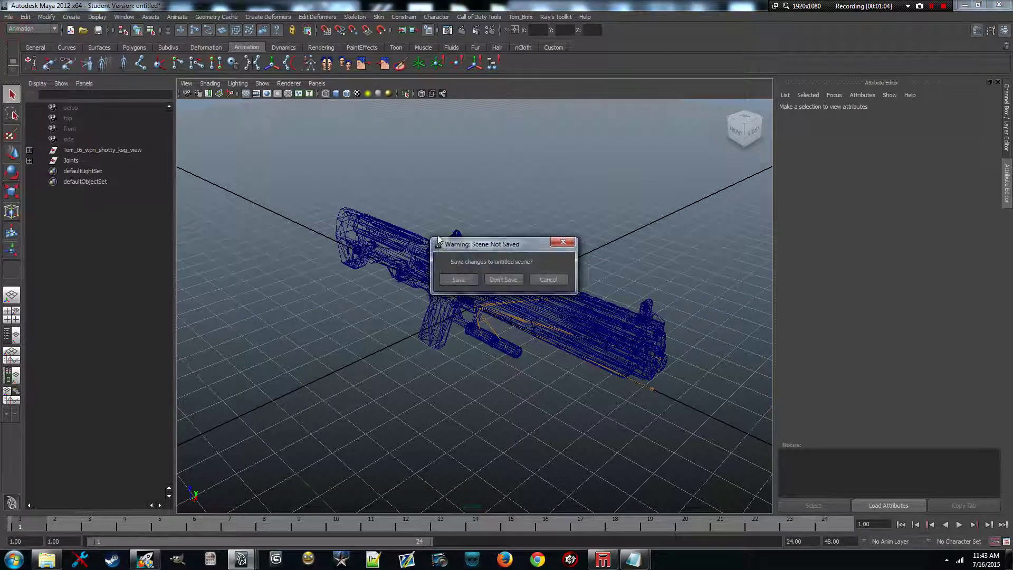
click(499, 283)
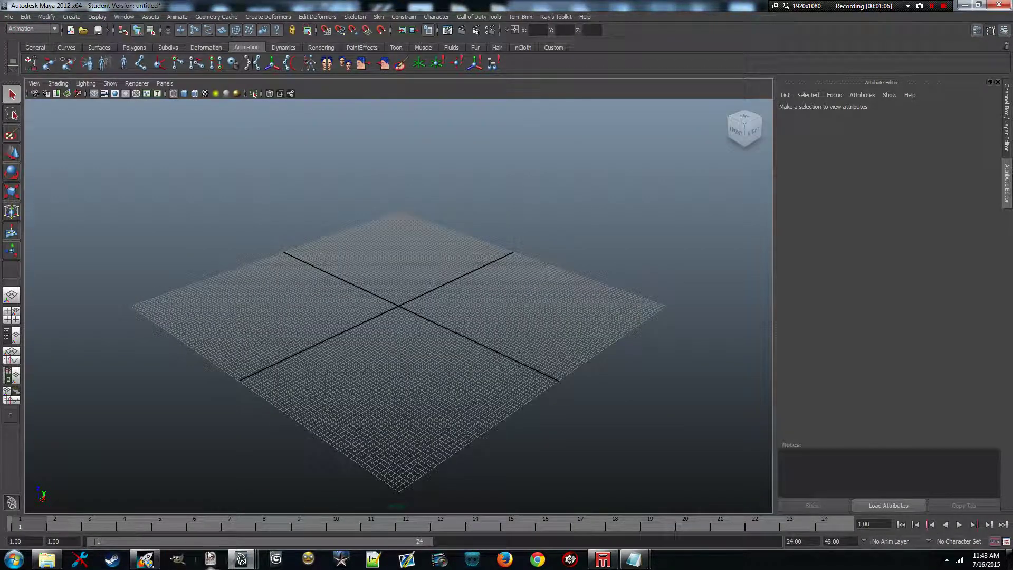
Arrange the two running Maya windows side by side
mouse_move(241, 558)
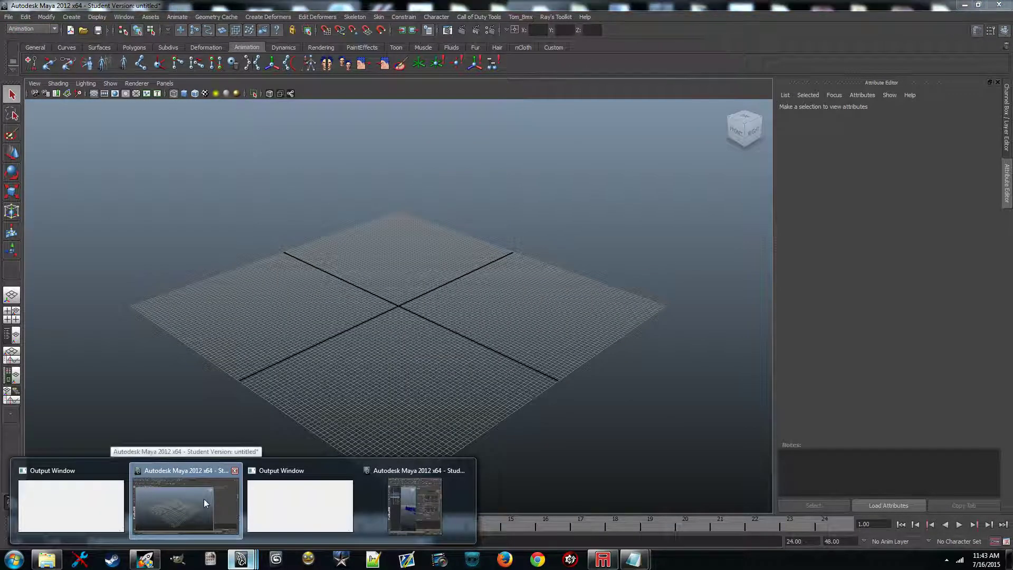
click(204, 499)
key(super+Left)
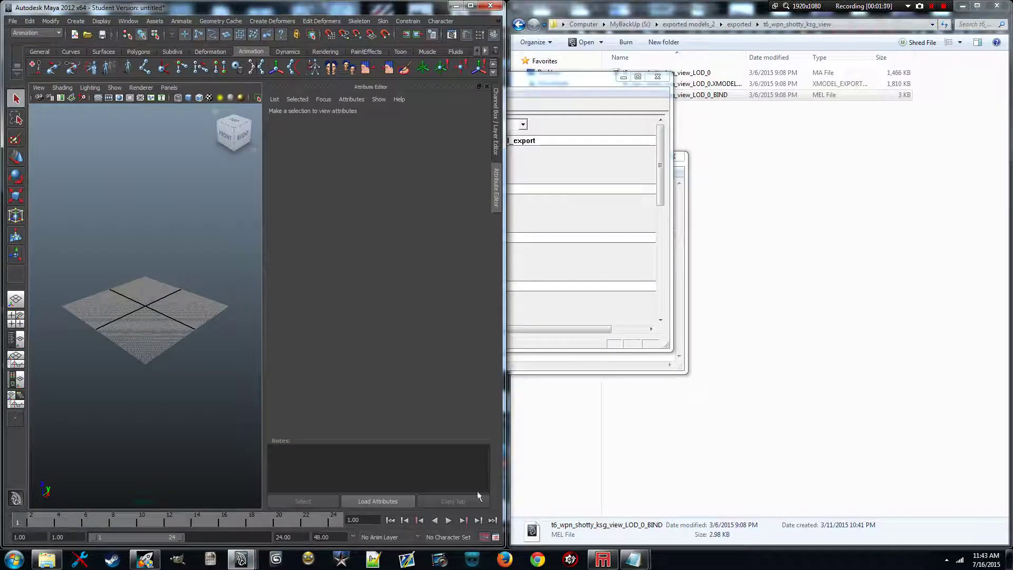
mouse_move(241, 558)
click(419, 502)
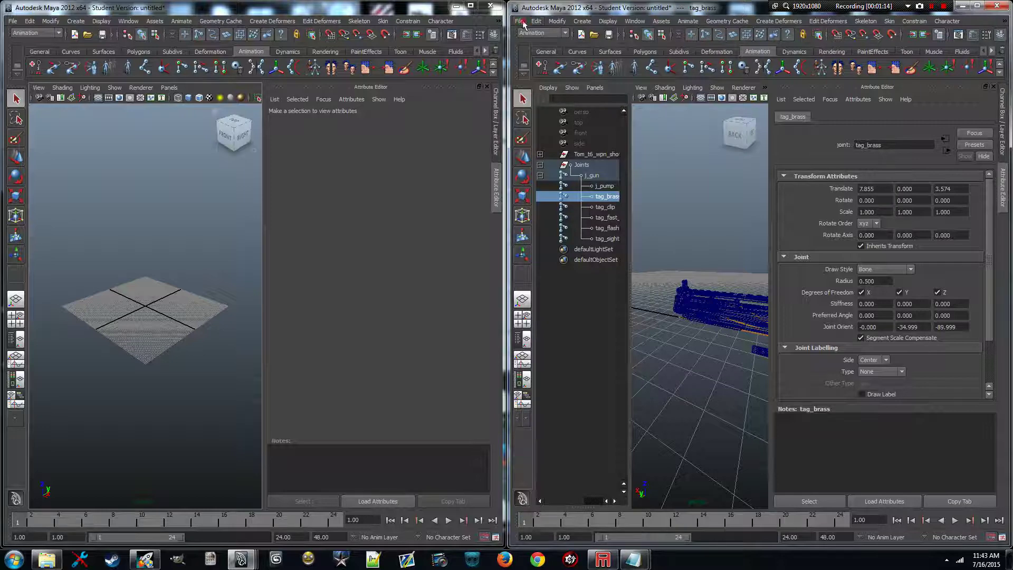
Start a new scene in the second Maya window without saving, and close the Attribute Editor in both windows
click(522, 22)
click(527, 35)
click(504, 282)
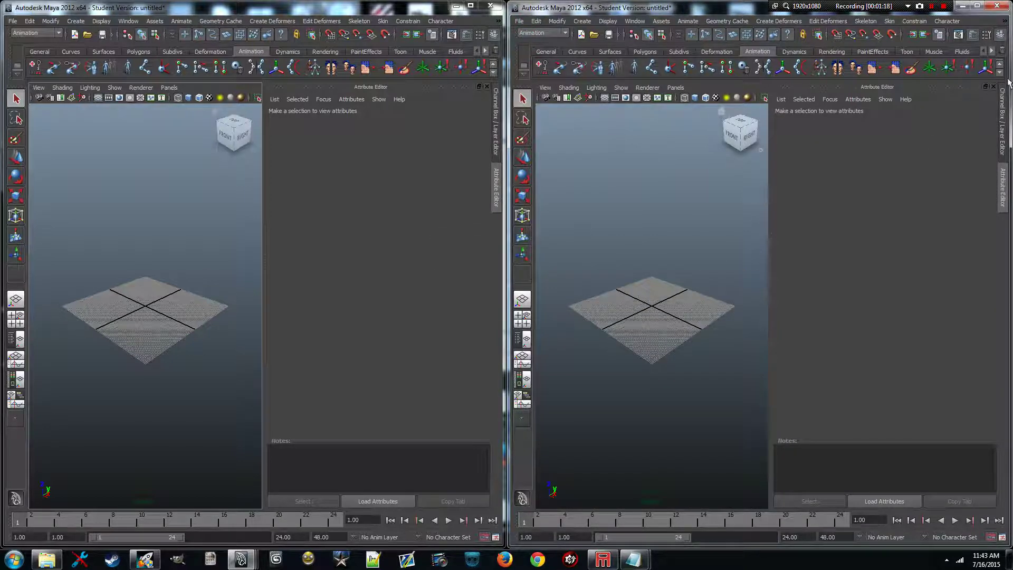
click(994, 87)
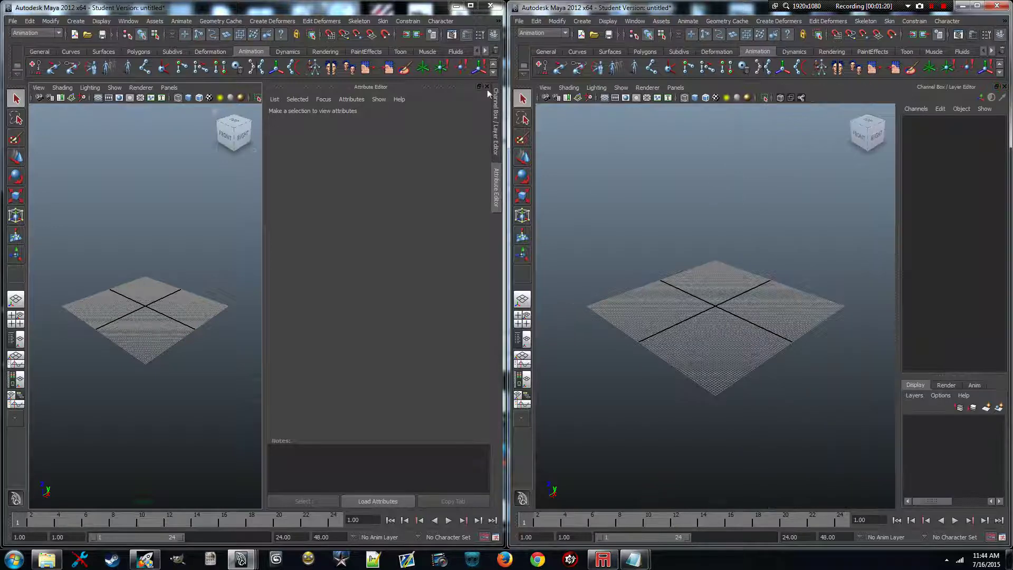
click(486, 86)
Load t6_wpn_shotty_ksg_view_LOD_0 and its t6_wpn_shotty_ksg_view_LOD_0_BIND script from File Explorer into the first Maya scene
click(49, 559)
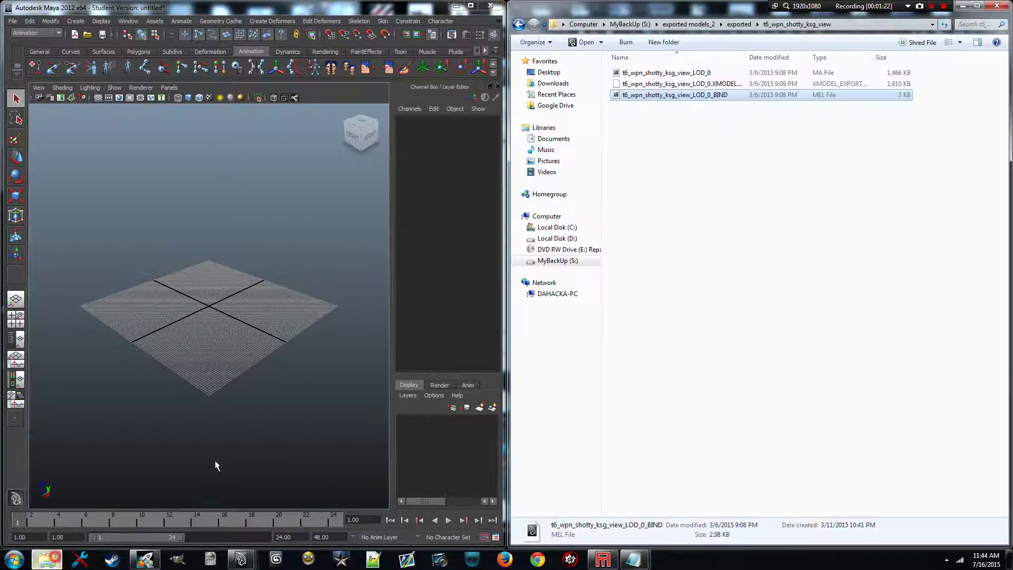
click(649, 72)
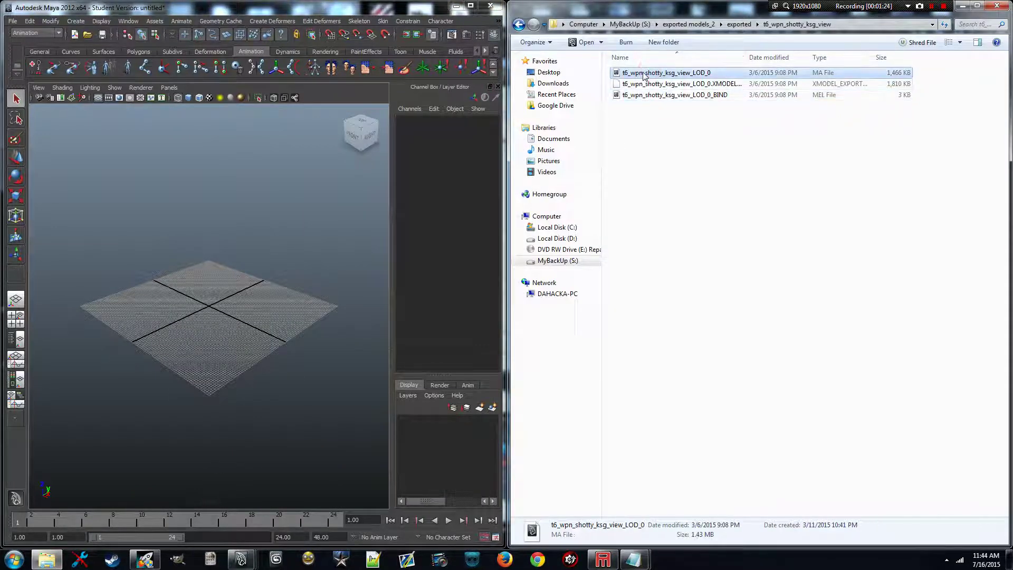
drag(649, 74, 219, 243)
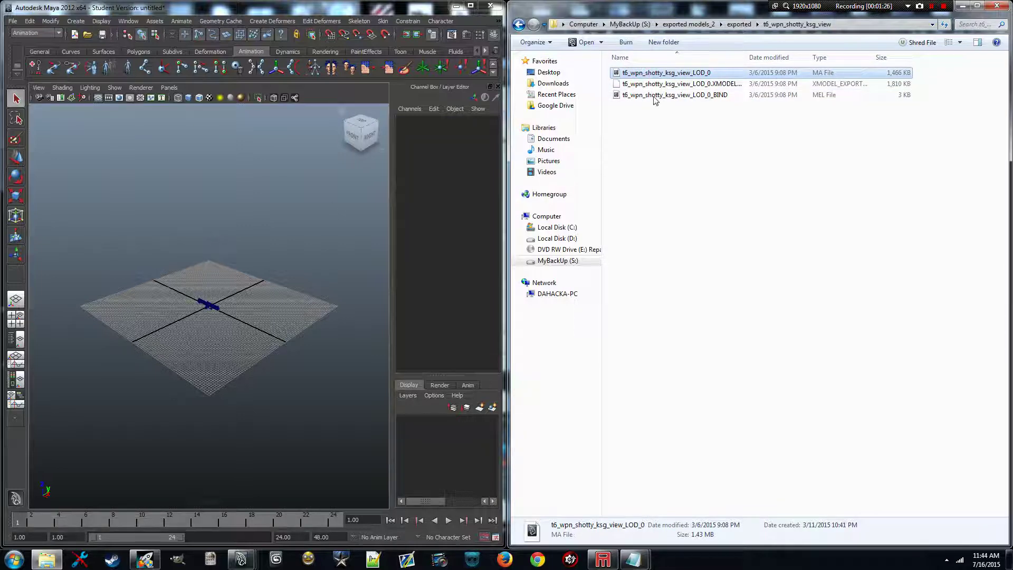
drag(654, 95, 255, 248)
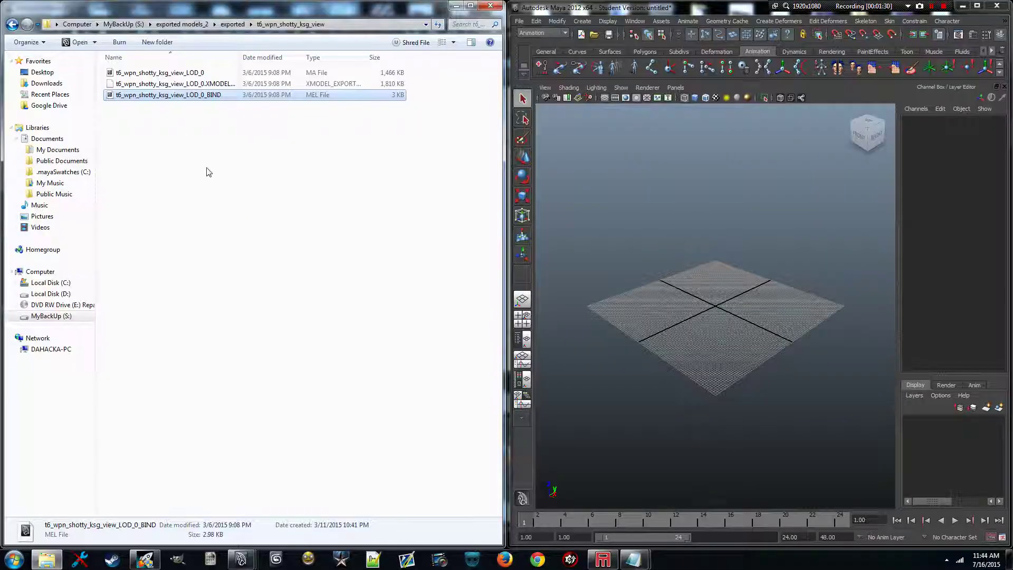
Import t6_wpn_shotty_ksg_view_LOD_0 from File Explorer into the second Maya scene and minimize the Explorer window
click(182, 74)
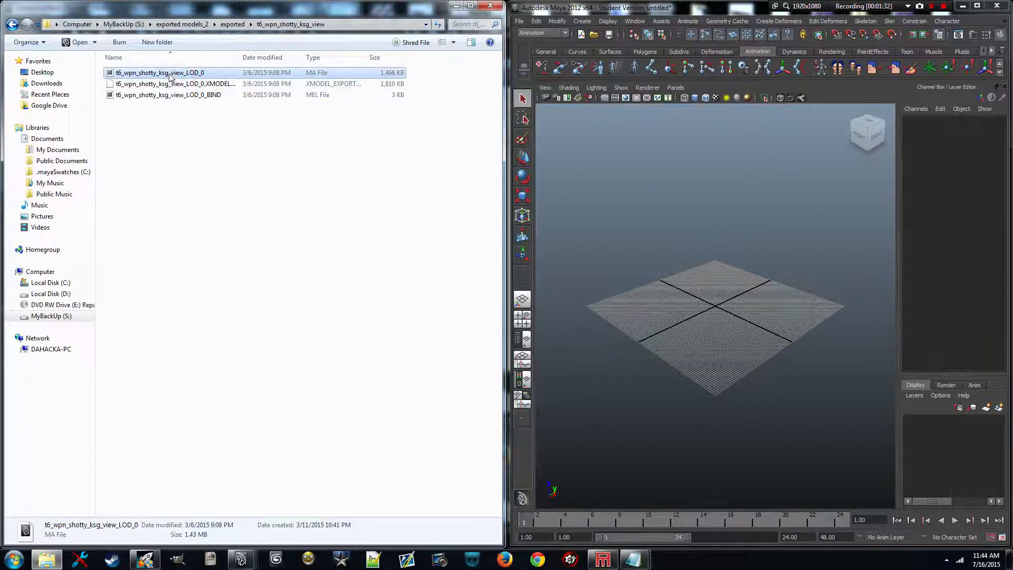
drag(170, 73, 588, 241)
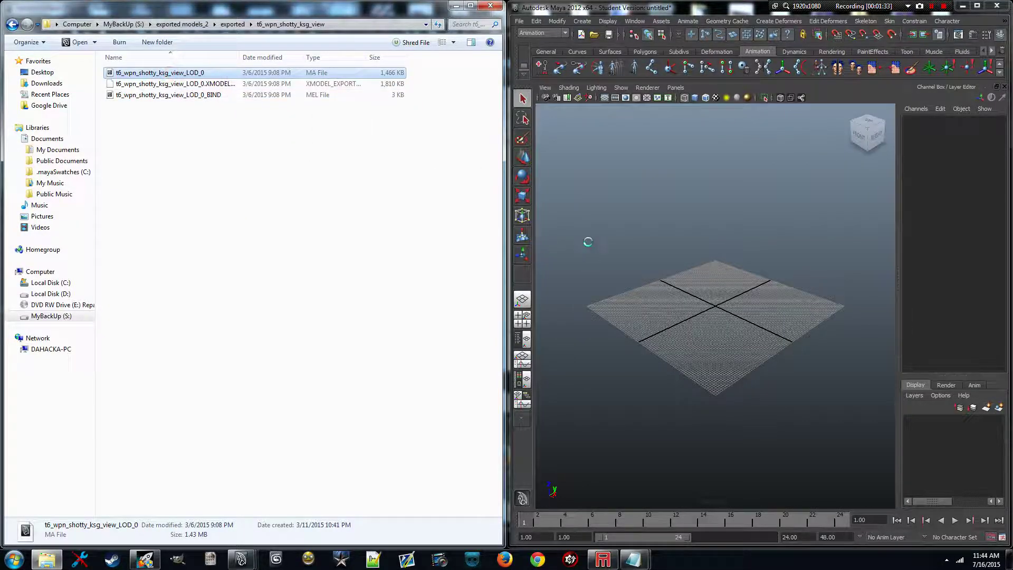
click(454, 5)
Select the tag_clip joint inside the shell mesh below the gun in the first Maya scene
alt+right_drag(240, 279, 205, 324)
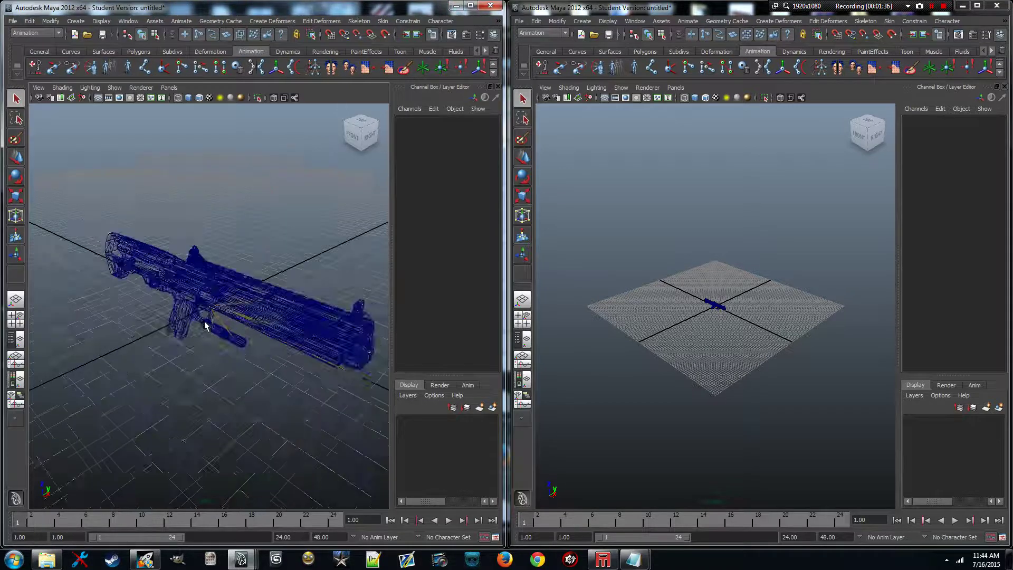
alt+drag(205, 324, 192, 351)
scroll(193, 355, up, 8)
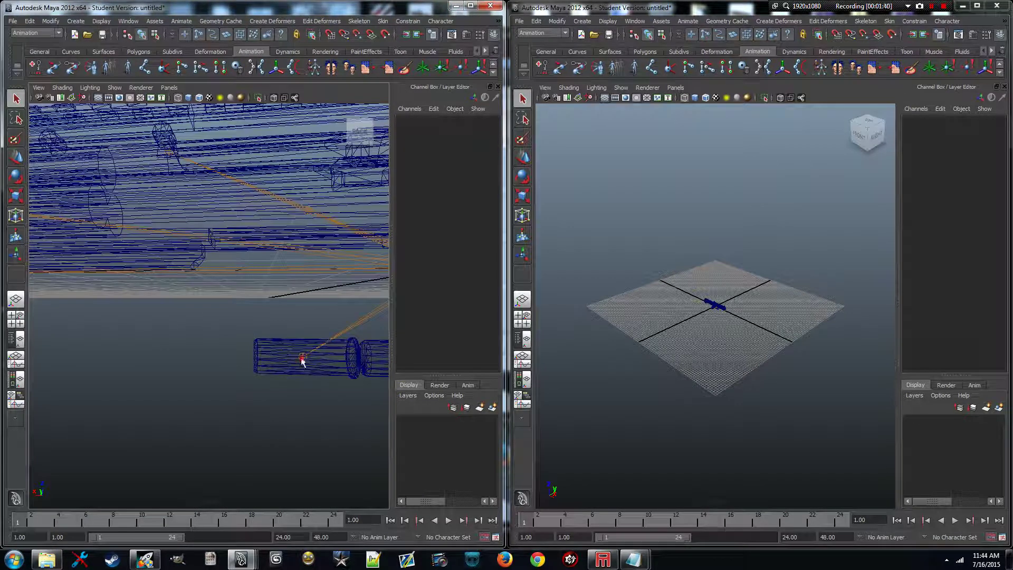
click(302, 360)
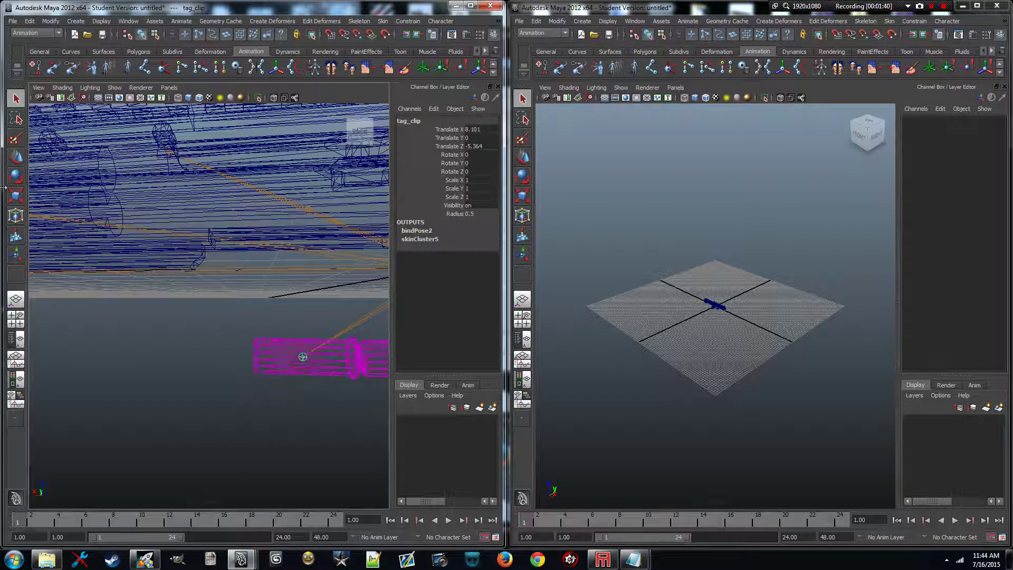
Try to lower the tag_clip joint to a Translate Z of about -10.7, and undo the move
alt+drag(242, 314, 157, 295)
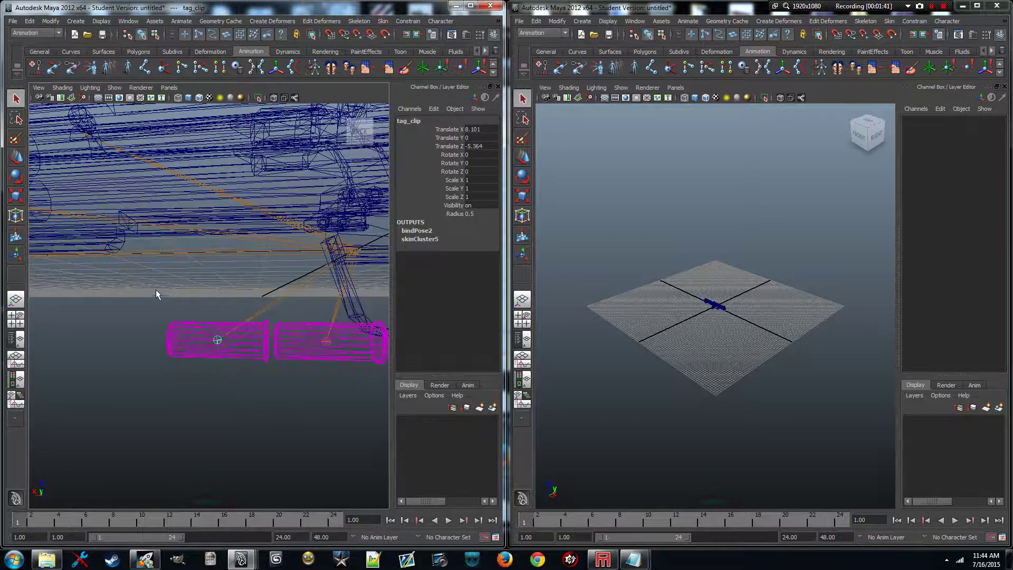
click(15, 157)
drag(216, 306, 210, 394)
alt+middle_drag(263, 355, 152, 319)
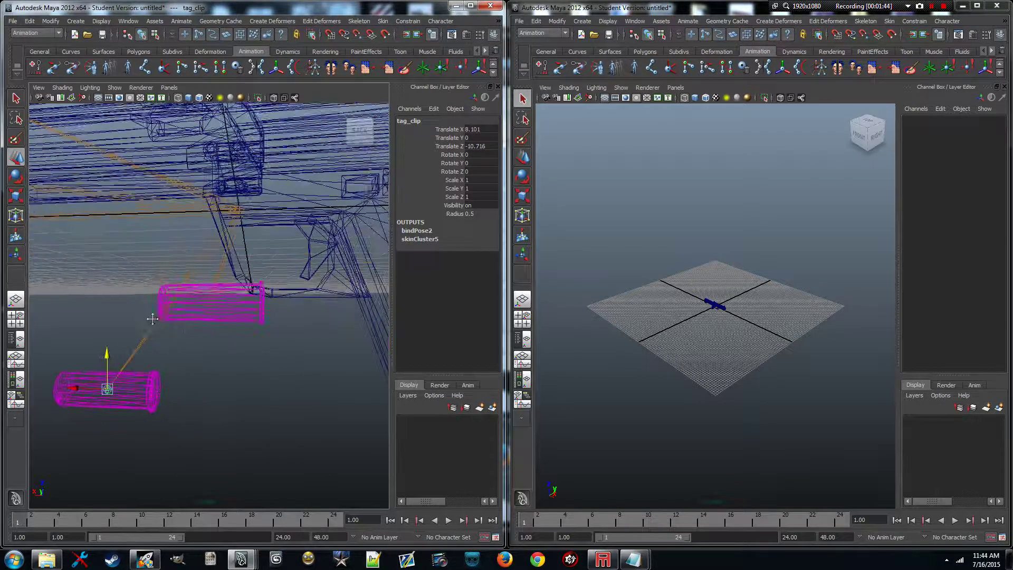
alt+drag(152, 319, 210, 307)
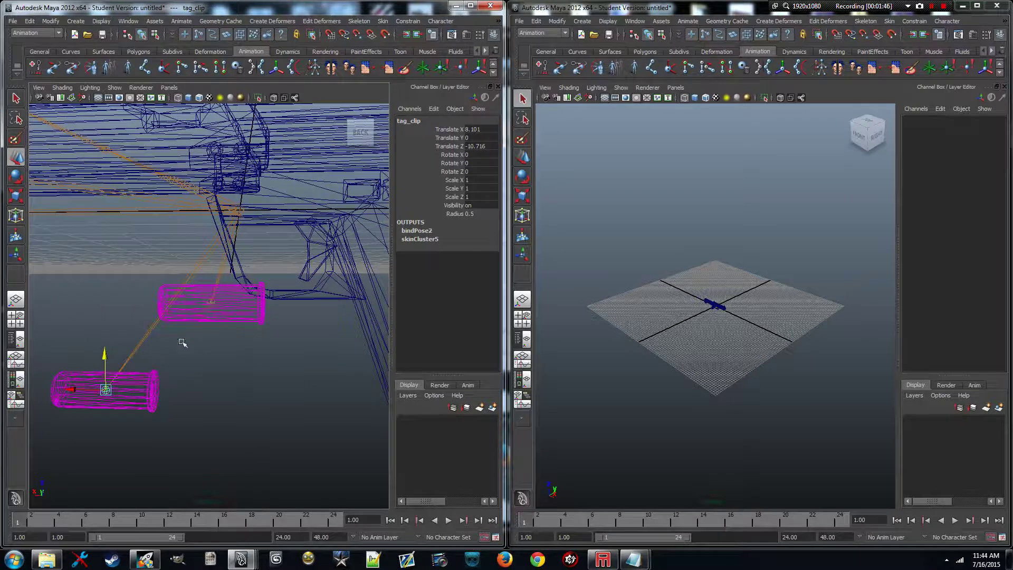
alt+drag(140, 390, 165, 383)
key(ctrl+z)
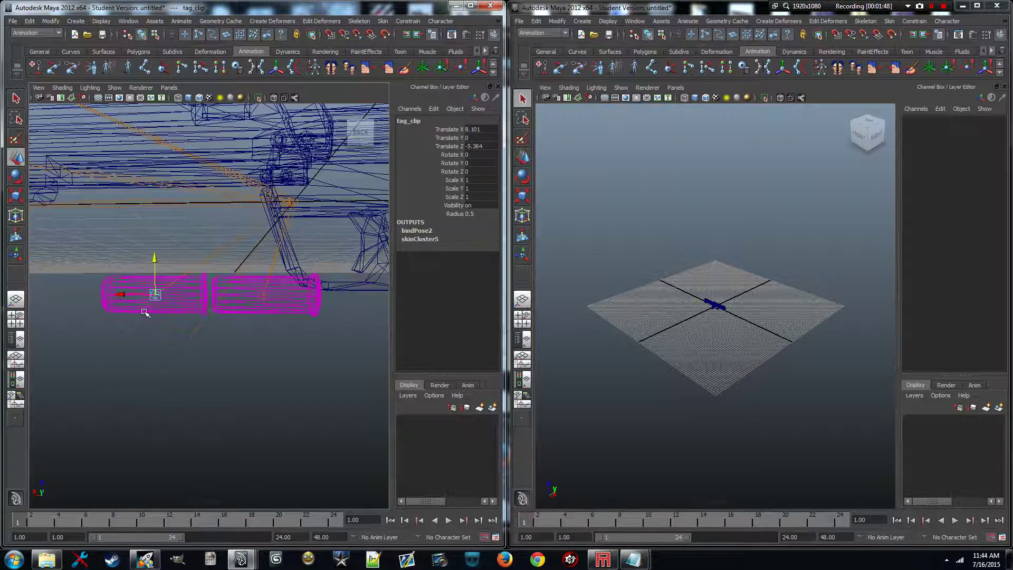
Move the tag_clip joint forward to a Translate X of about 12.9 and lower the joint of the neighbouring shell
drag(122, 296, 43, 293)
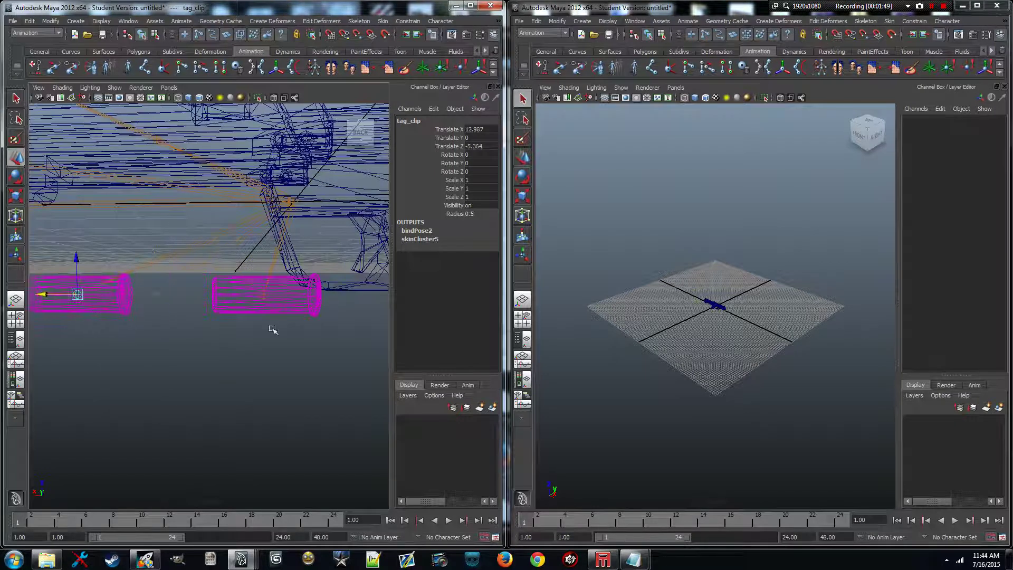
click(265, 297)
drag(267, 258, 262, 384)
click(206, 285)
alt+middle_drag(206, 285, 250, 388)
alt+drag(251, 387, 238, 308)
Move the j_pump joint forward, away from the gun, to a Translate X of about 106.2 and clear the selection
click(258, 313)
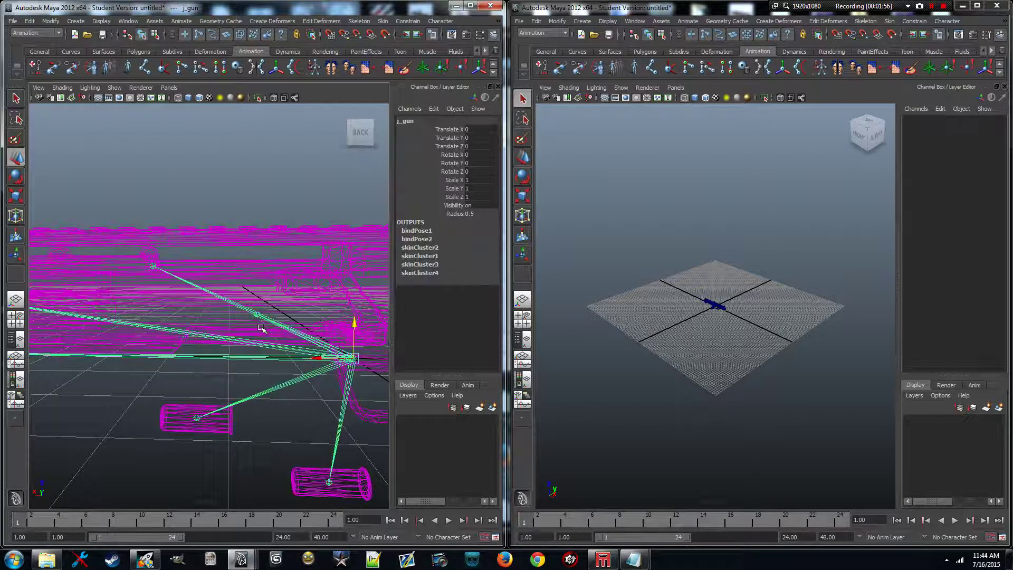
alt+middle_drag(159, 300, 293, 332)
alt+middle_drag(174, 339, 279, 306)
alt+drag(280, 306, 160, 312)
click(161, 339)
scroll(192, 342, down, 8)
scroll(41, 305, up, 2)
click(267, 222)
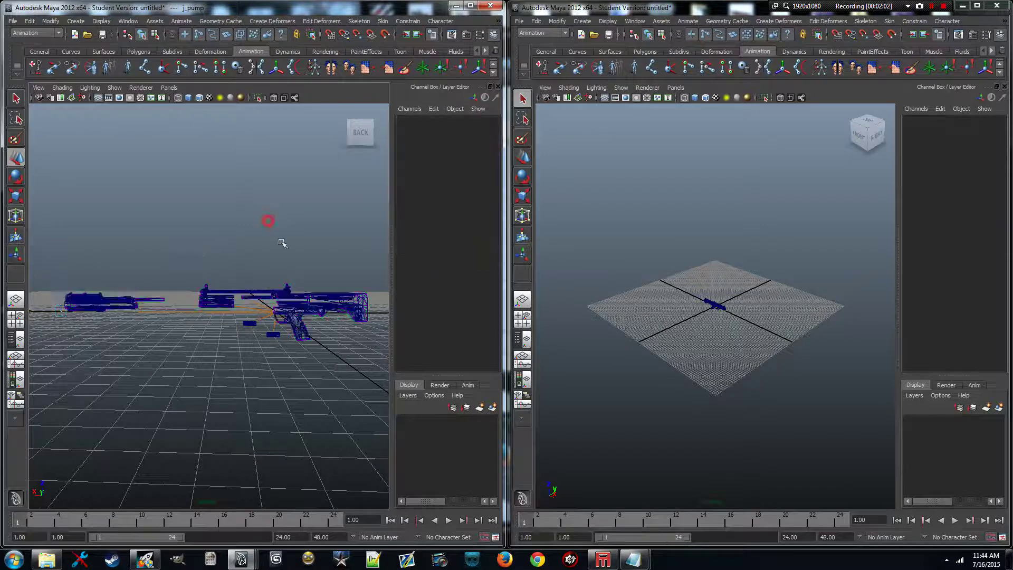
Raise the tag_sights joint above the gun to a Translate Z of about 23 and clear the selection
scroll(283, 255, up, 5)
alt+drag(283, 255, 153, 224)
click(123, 337)
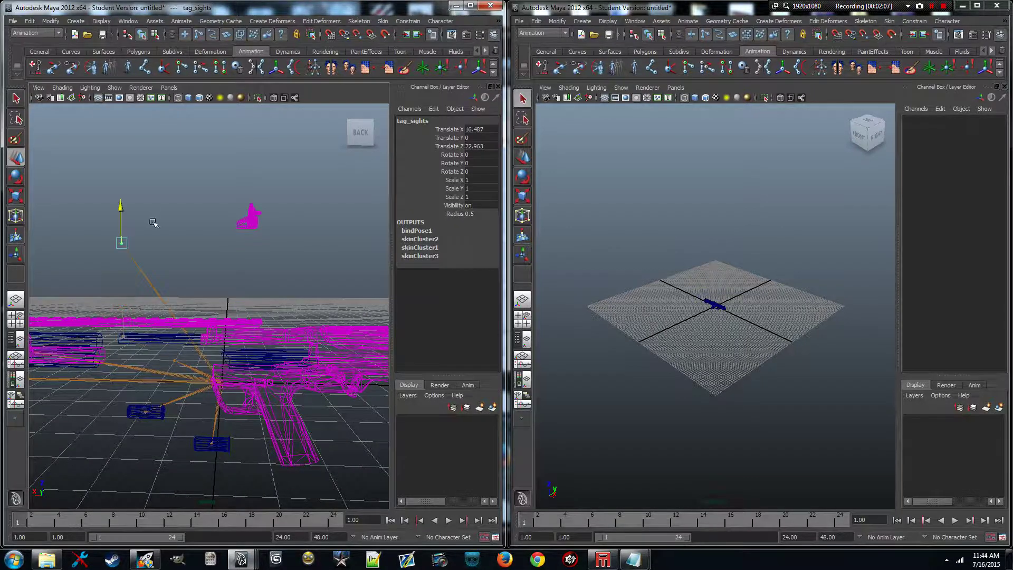
scroll(157, 258, down, 5)
alt+middle_drag(157, 258, 201, 253)
click(212, 185)
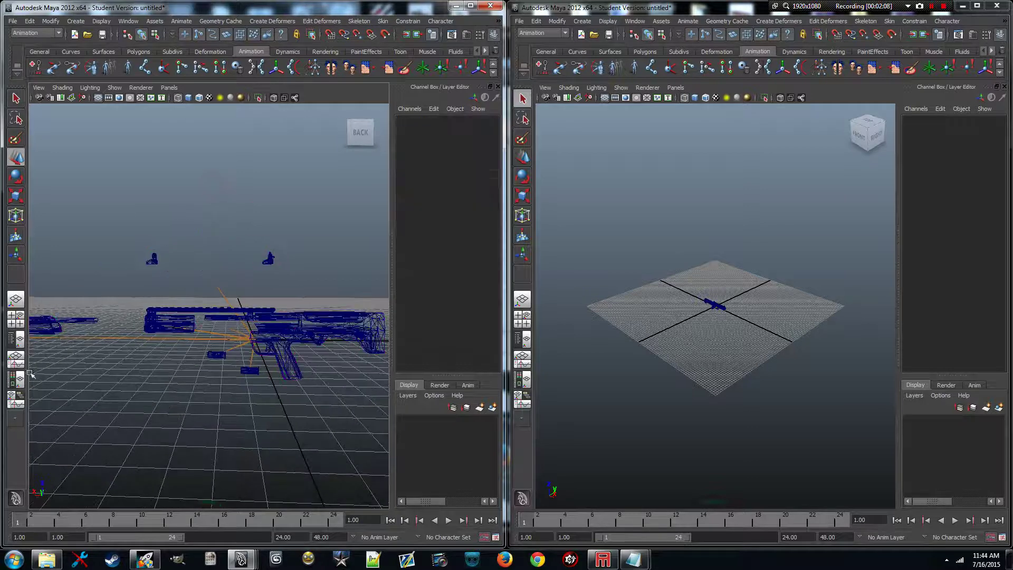
Show a widened Outliner beside the perspective view and expand the Joints group down to the child joints of j_gun
click(15, 342)
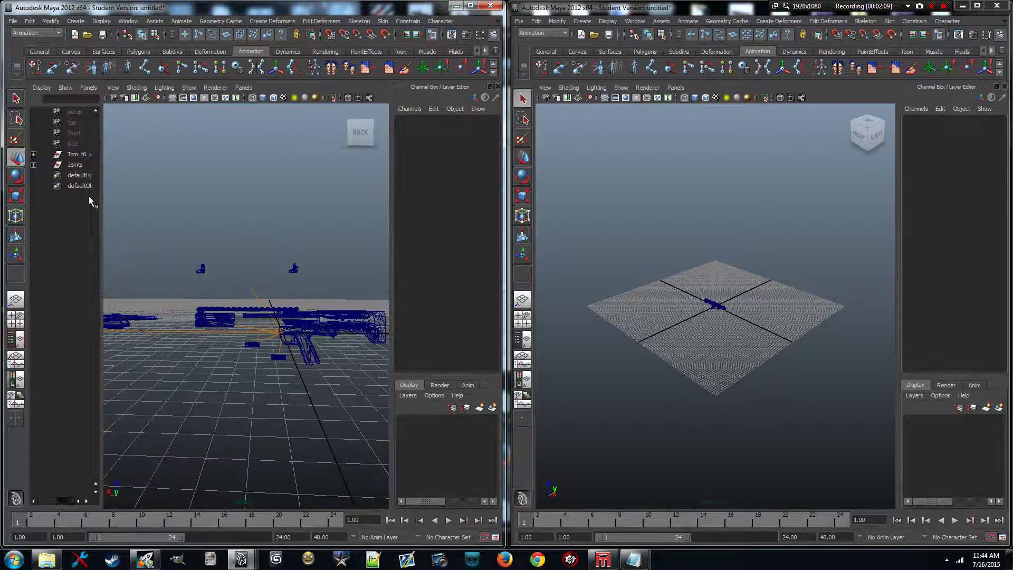
click(33, 164)
click(33, 176)
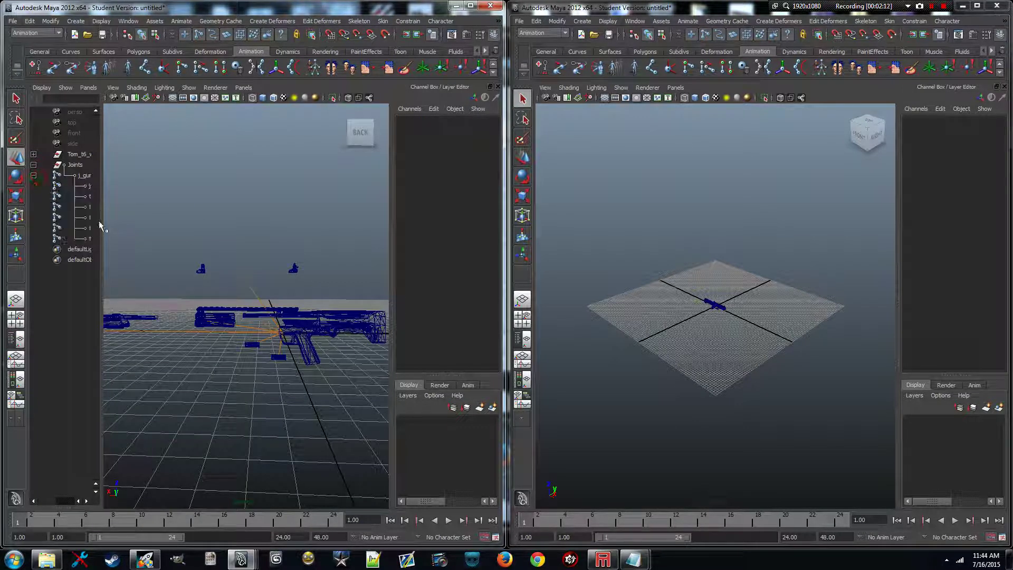
drag(100, 226, 143, 226)
Examine which meshes each joint controls by selecting j_gun, j_pump, tag_clip, tag_fast_mag, tag_flash and tag_sights in turn
click(103, 177)
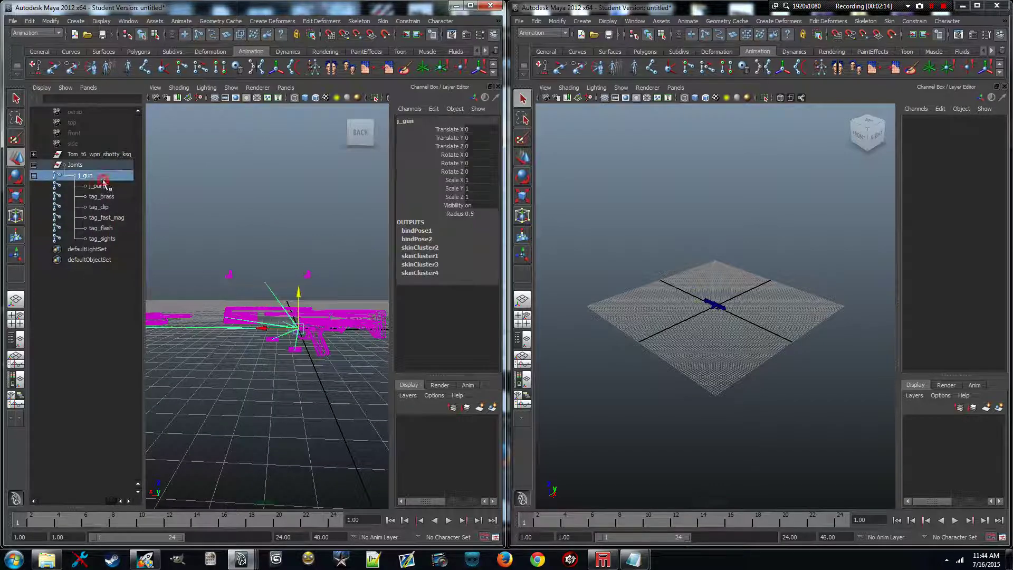
click(100, 187)
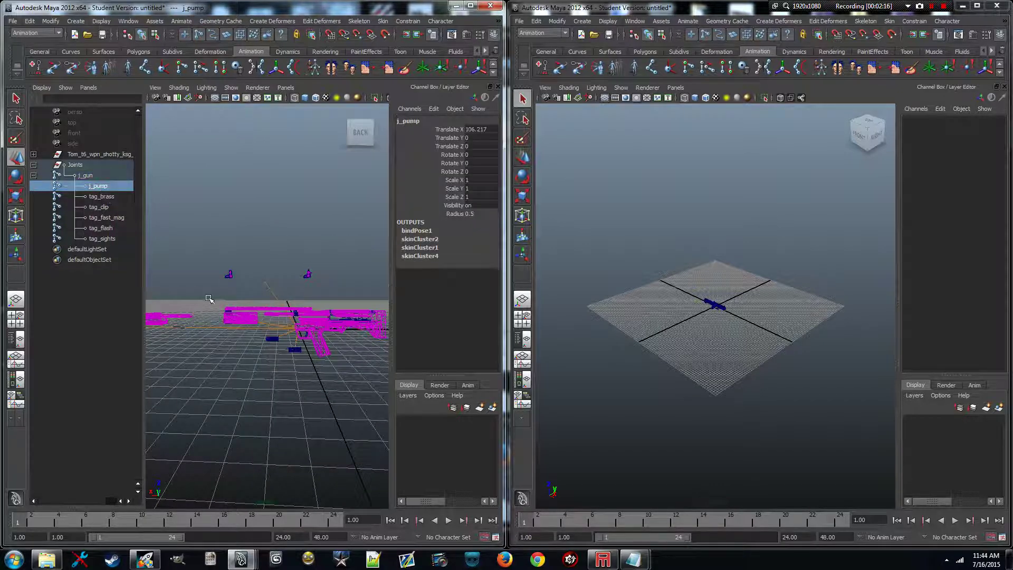
alt+drag(206, 348, 232, 346)
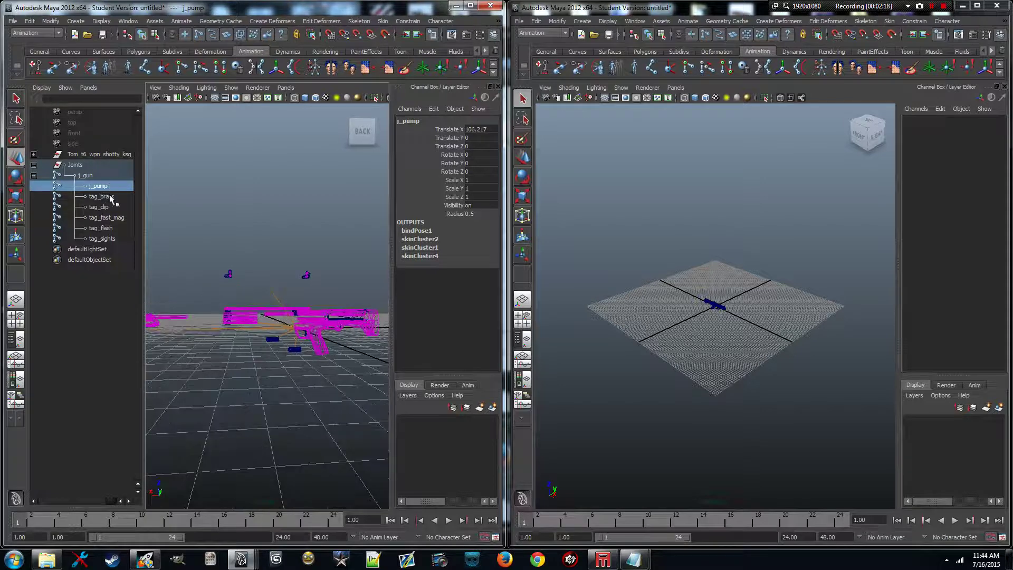
click(103, 208)
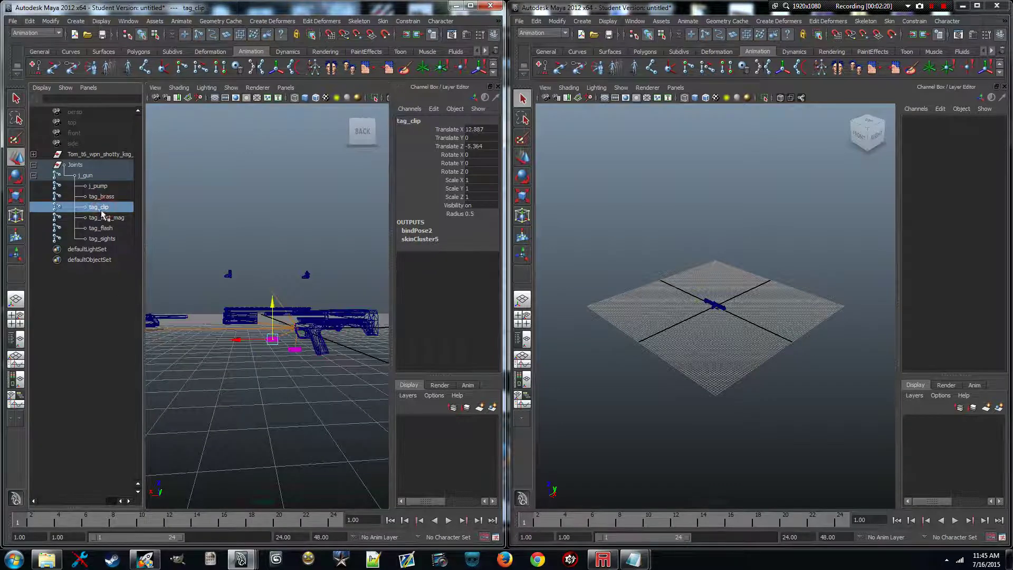
click(104, 217)
click(108, 229)
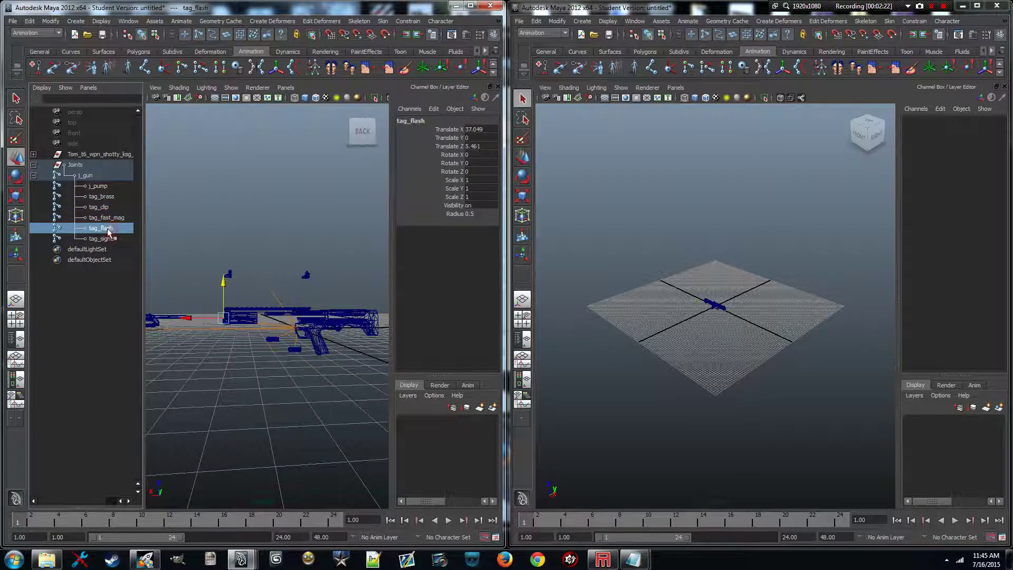
click(106, 239)
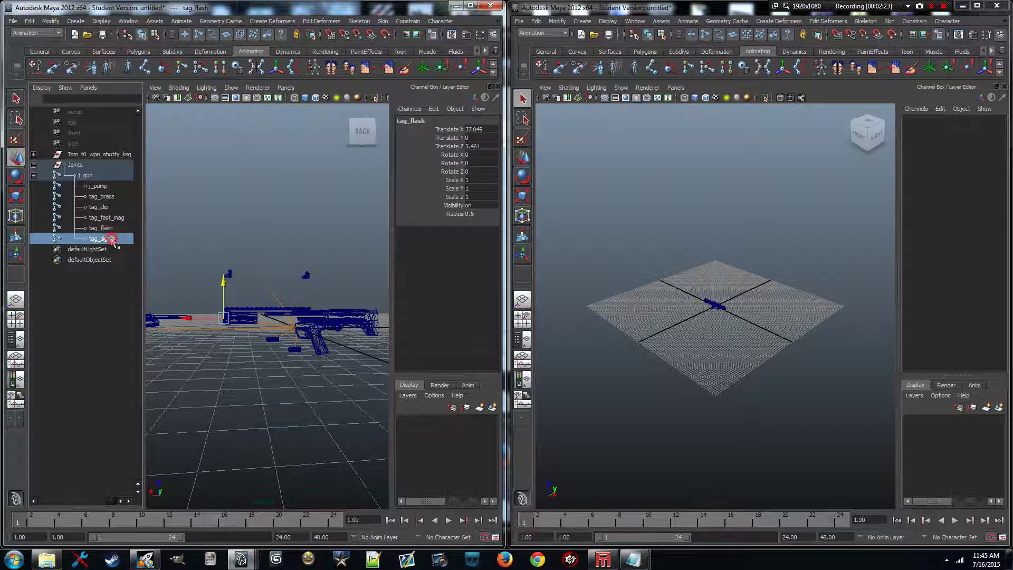
click(243, 180)
Select the full hierarchy of the Tom_t6_wpn_shotty_ksg_view group and separate its meshes into individual polygon pieces
click(58, 154)
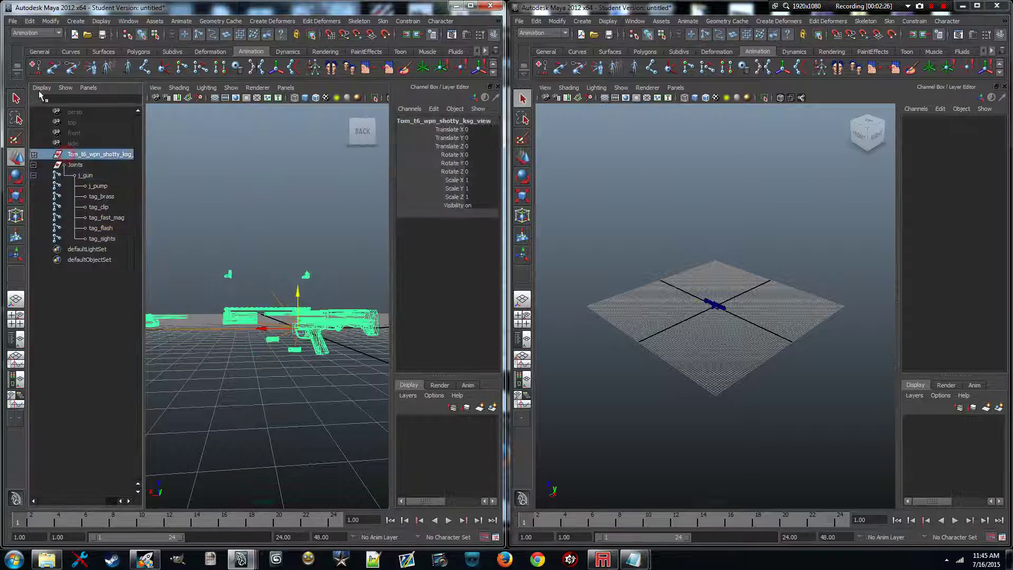
click(29, 21)
click(56, 202)
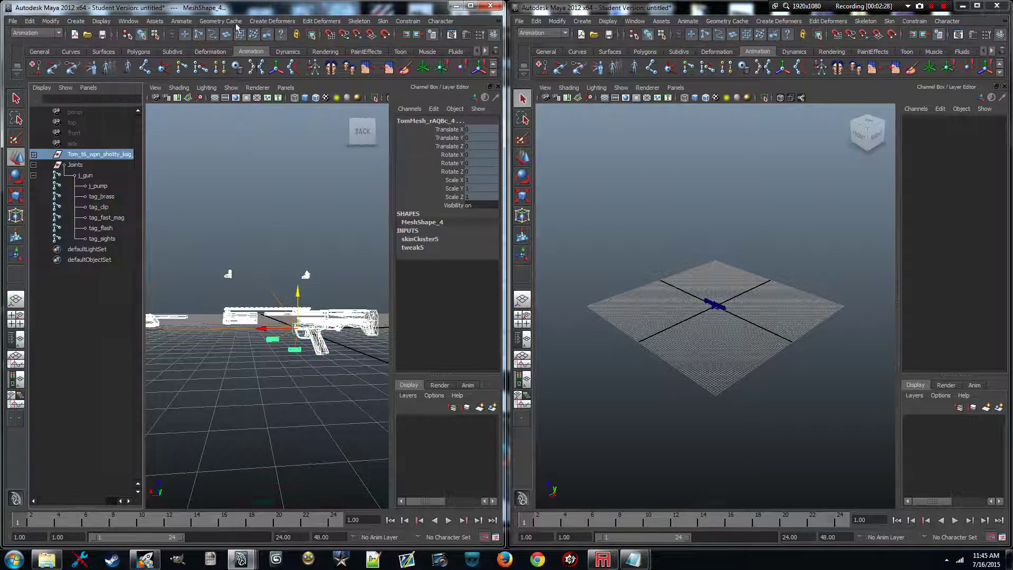
click(45, 33)
click(23, 49)
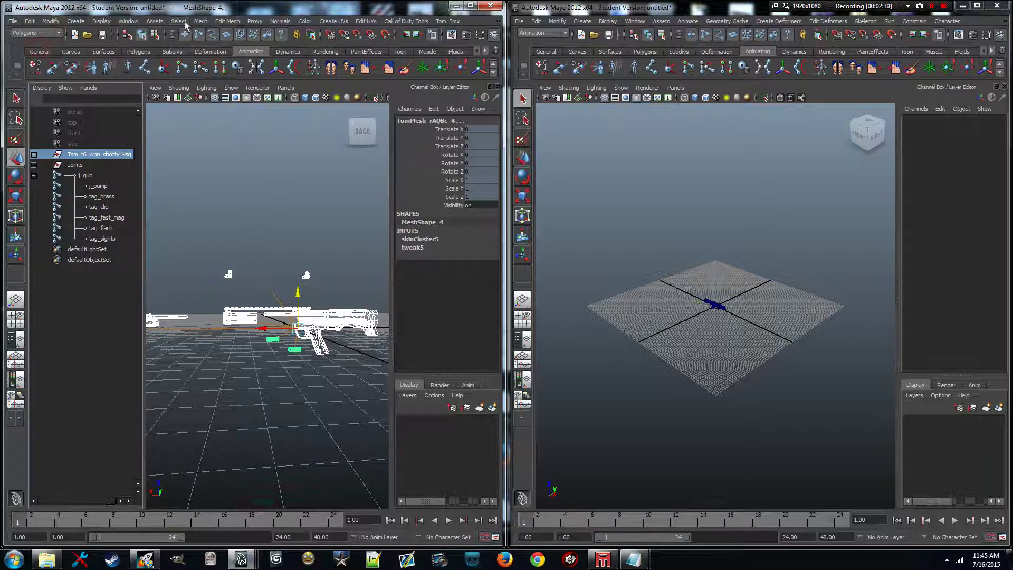
click(198, 23)
click(205, 42)
click(251, 239)
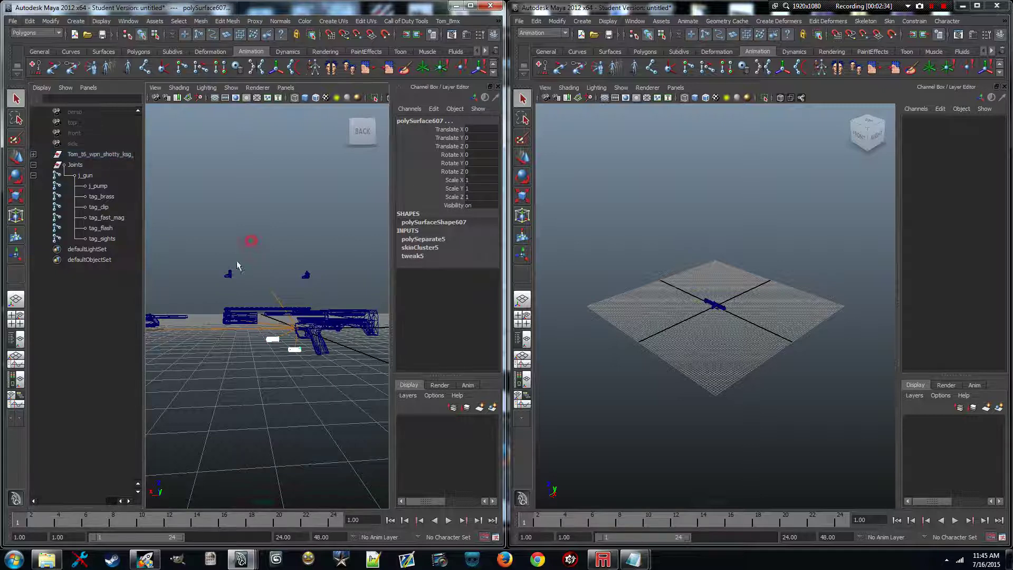
Hide the j_gun joint together with its child joints in the first scene
scroll(242, 288, up, 4)
alt+drag(244, 292, 229, 303)
click(104, 176)
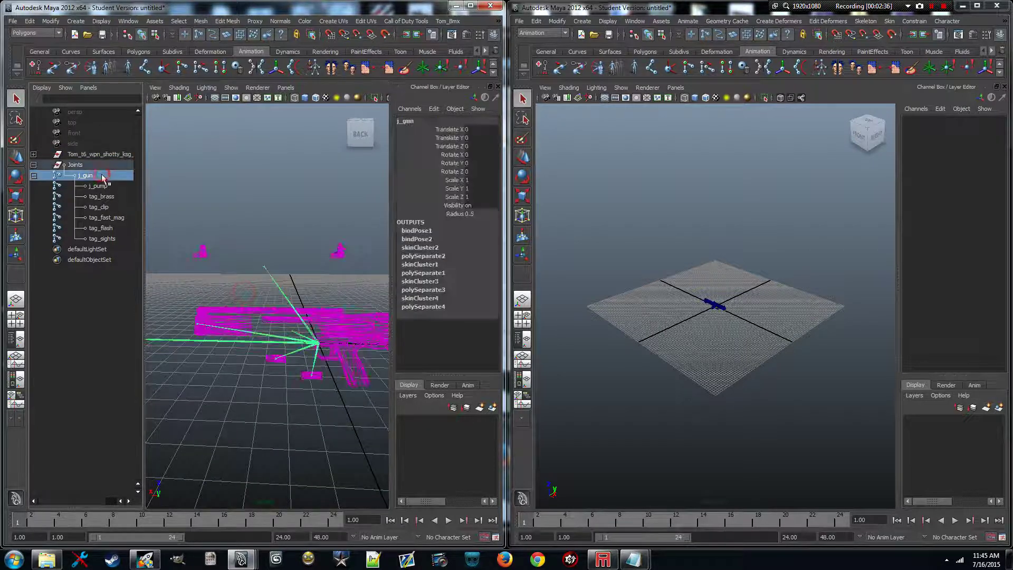
key(ctrl+h)
scroll(218, 239, down, 3)
alt+drag(220, 243, 199, 227)
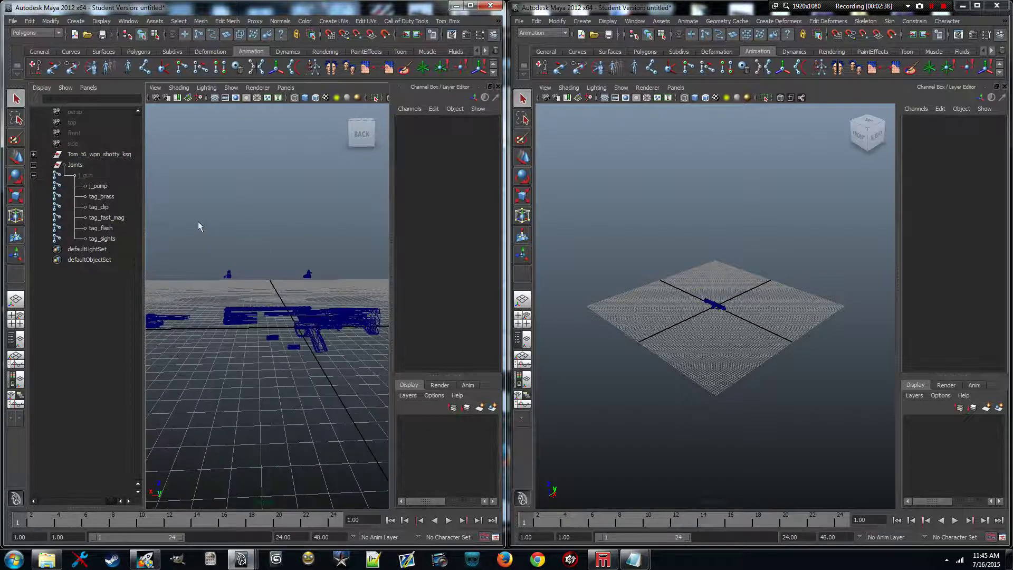
Combine the separated pieces of both raised sights above the gun into one mesh
click(347, 283)
click(55, 33)
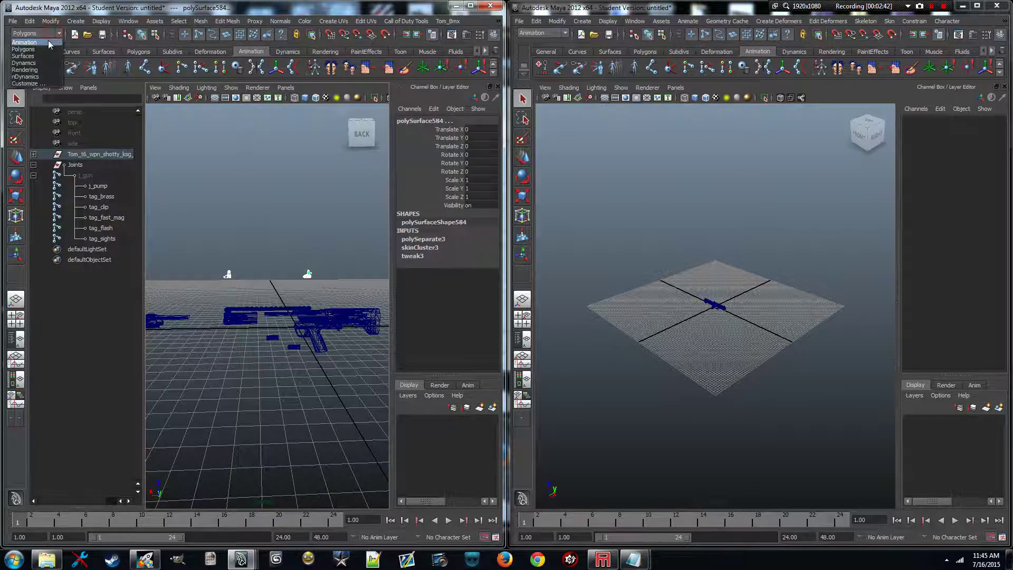
click(273, 9)
click(204, 21)
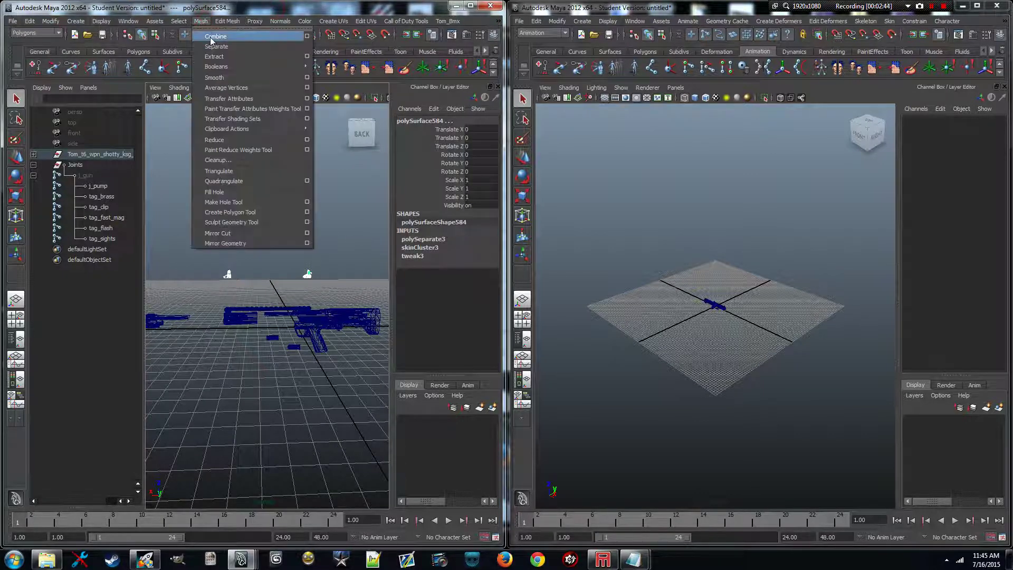
click(208, 33)
Combine the separated pieces of the front shotgun shell below the gun into one mesh
scroll(253, 366, up, 3)
scroll(254, 367, up, 3)
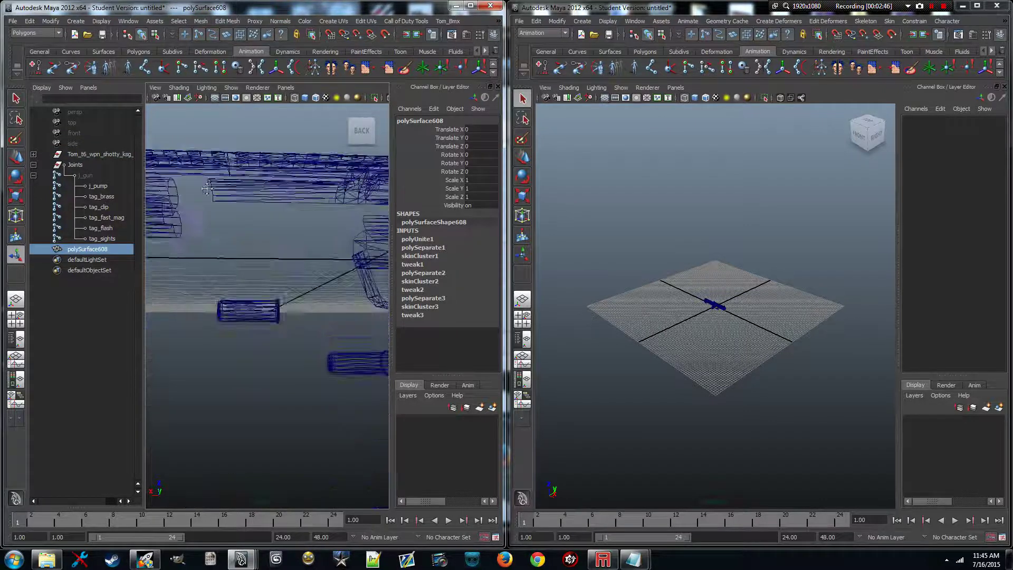
drag(204, 269, 296, 387)
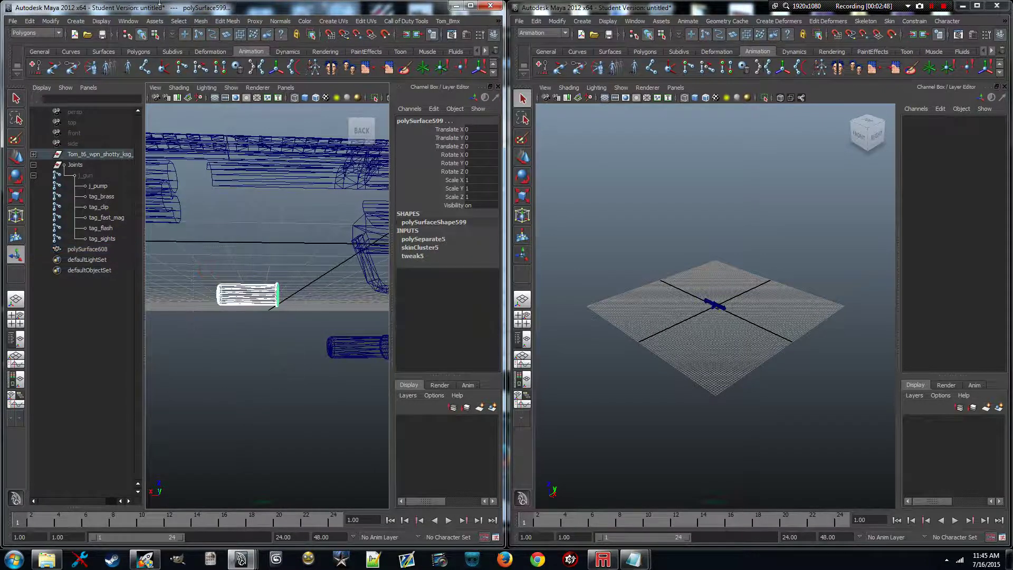
click(201, 21)
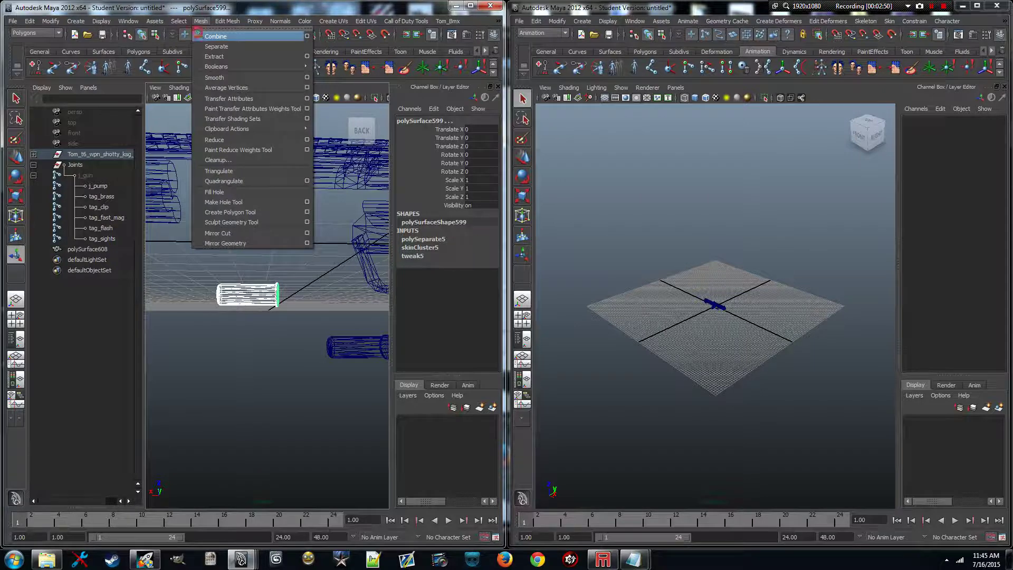
click(208, 35)
Combine the separated pieces of the rear, lower shotgun shell into one mesh
scroll(194, 326, up, 5)
drag(216, 289, 335, 362)
click(201, 21)
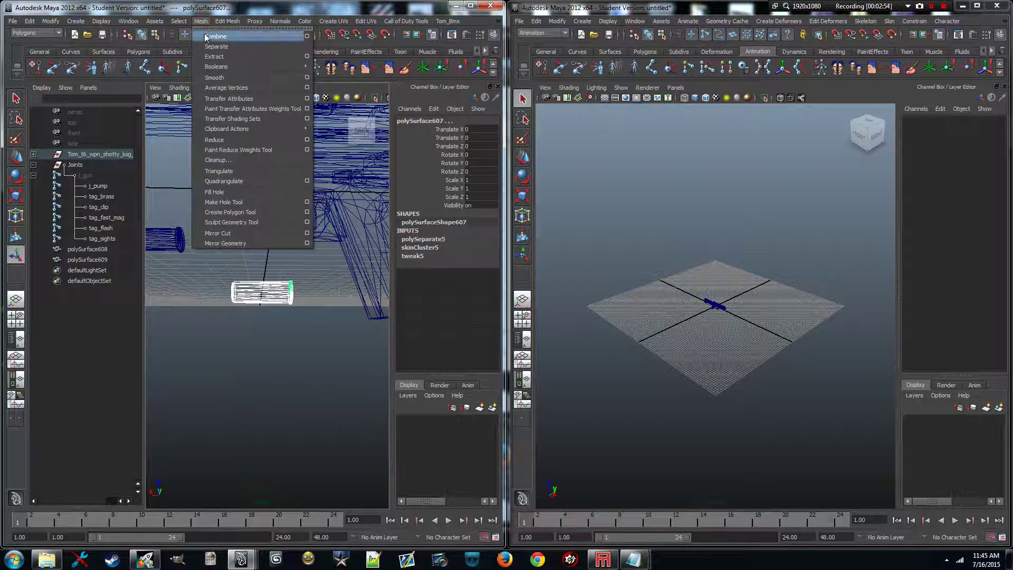
click(208, 35)
Combine the separated pieces of the pump assembly in front of the gun into one mesh
scroll(244, 317, down, 5)
scroll(243, 289, down, 3)
alt+middle_drag(244, 311, 287, 314)
drag(317, 342, 303, 334)
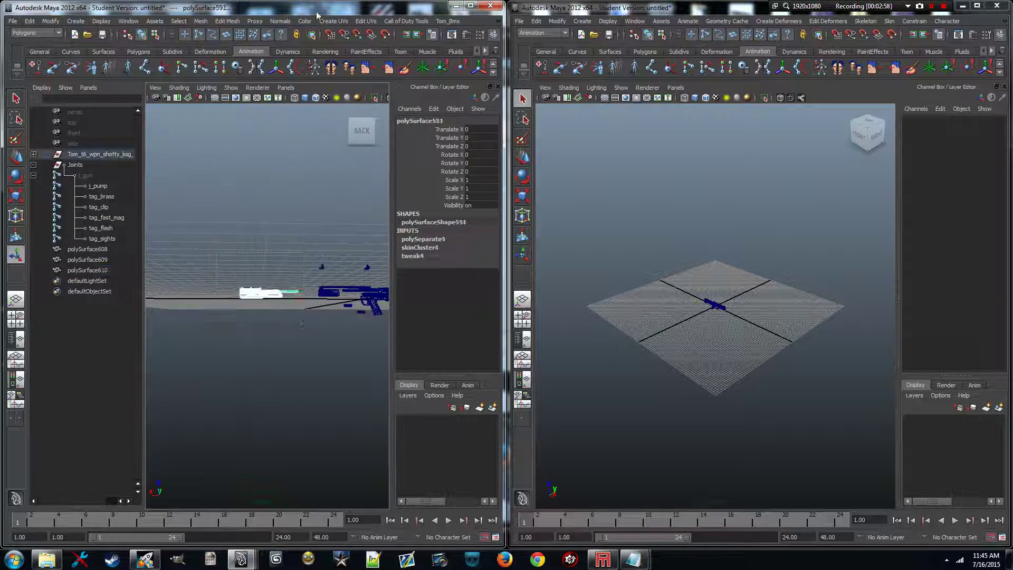
click(204, 22)
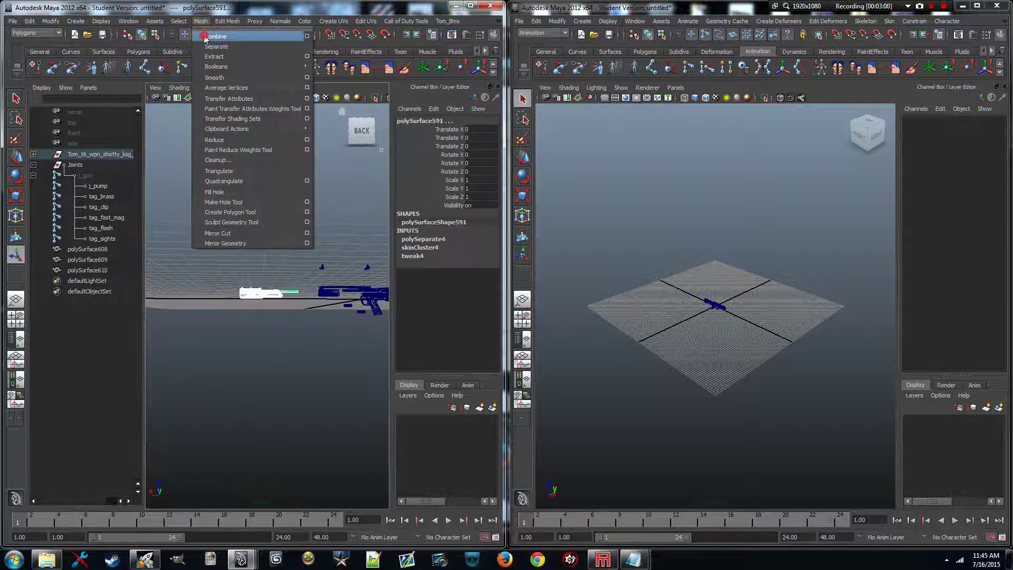
click(205, 35)
Select the whole hierarchy of the shotgun model group, the Joints group and the four combined meshes
alt+drag(246, 292, 268, 298)
scroll(268, 298, down, 4)
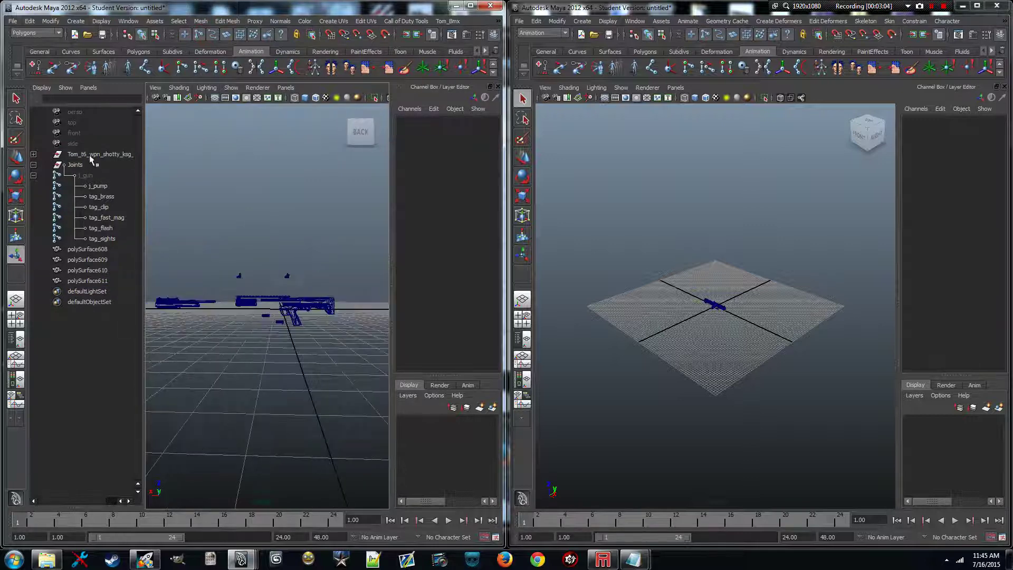
click(92, 155)
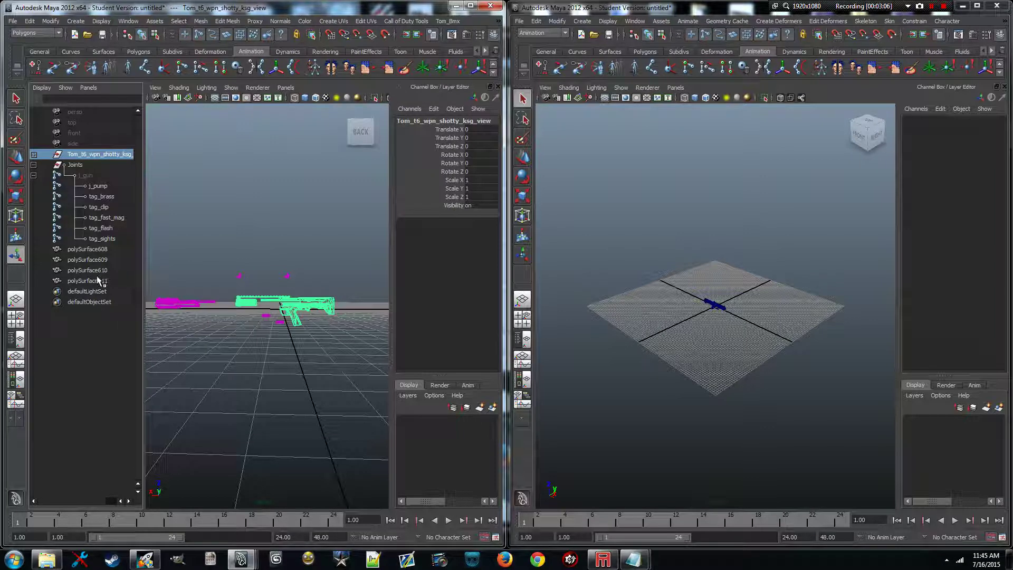
ctrl+click(73, 165)
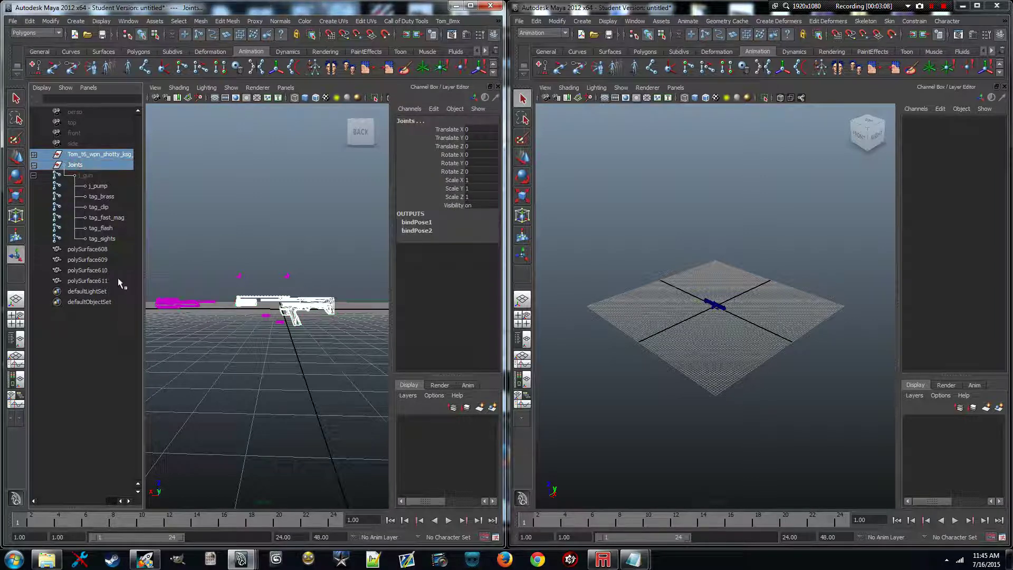
ctrl+click(100, 253)
ctrl+click(101, 260)
ctrl+click(100, 271)
ctrl+click(93, 281)
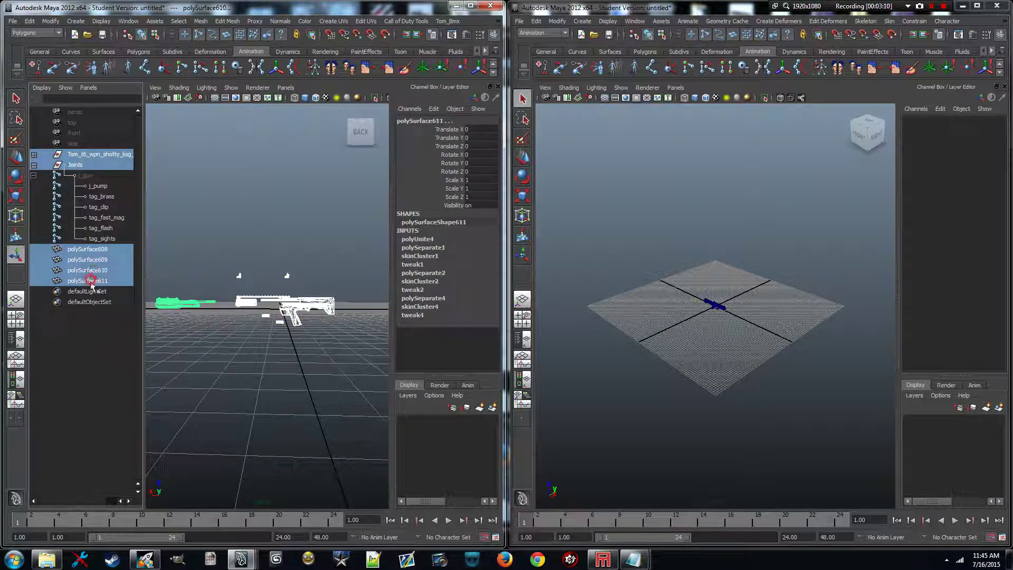
click(30, 21)
click(50, 212)
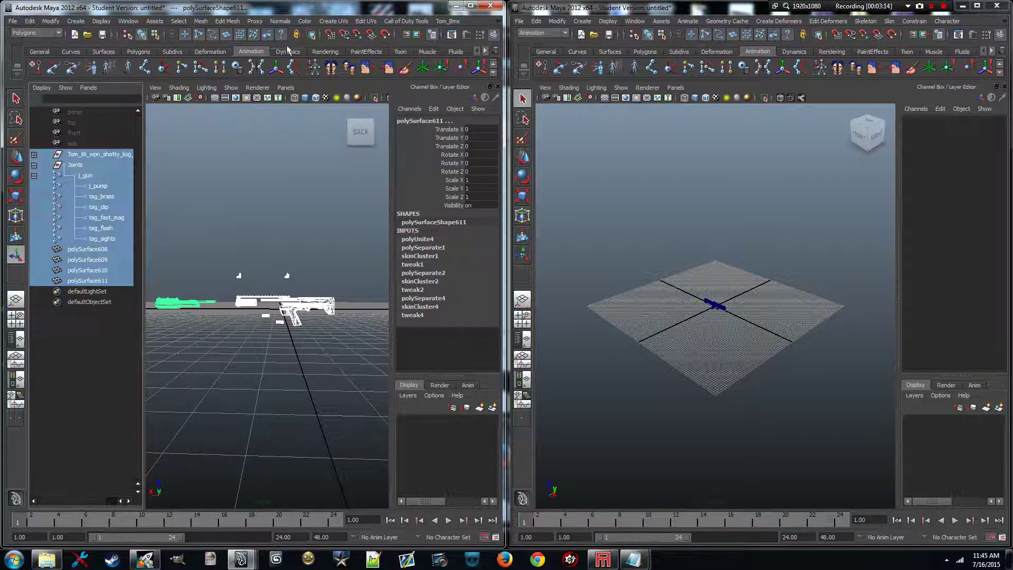
Detach the skin from the selected gun meshes and joints using the Animation menu set
click(51, 33)
click(39, 33)
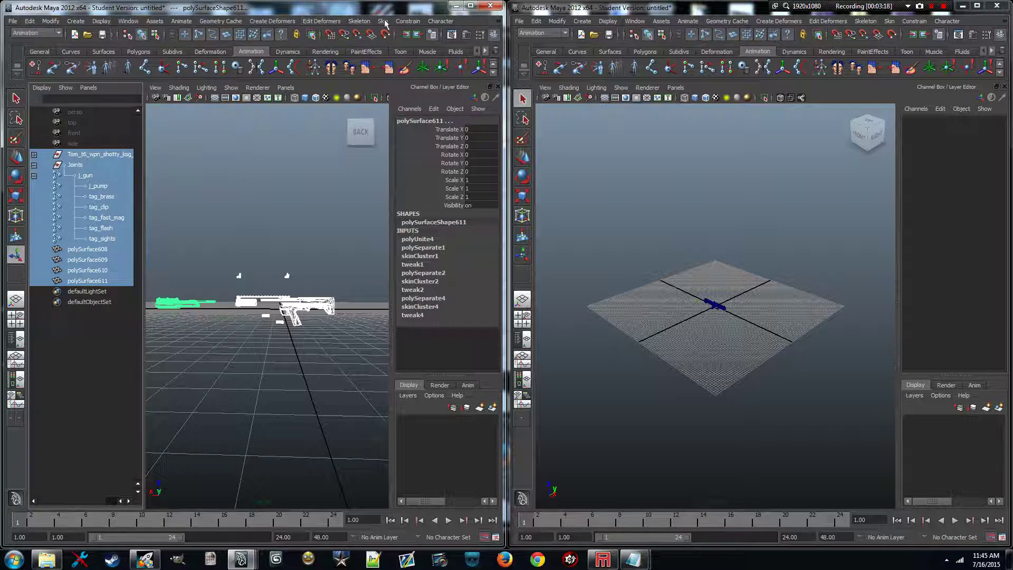
click(385, 23)
click(393, 43)
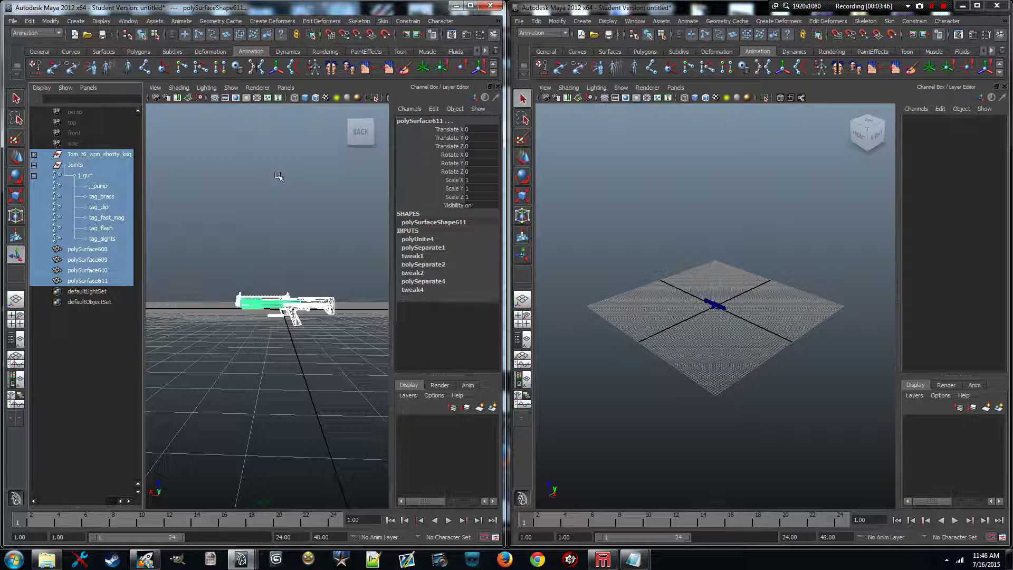
scroll(267, 339, up, 8)
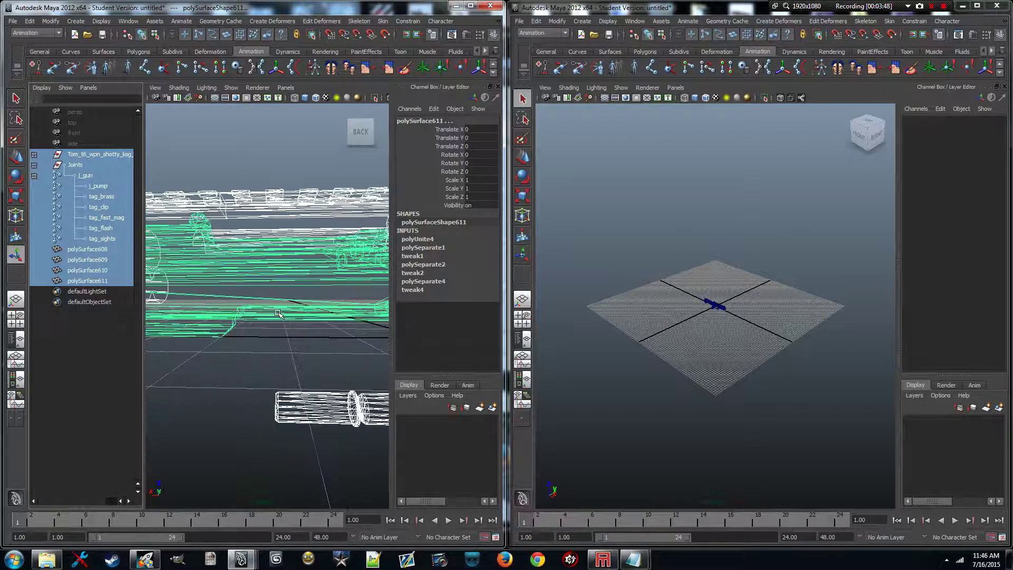
scroll(277, 310, down, 4)
click(301, 214)
scroll(269, 306, down, 5)
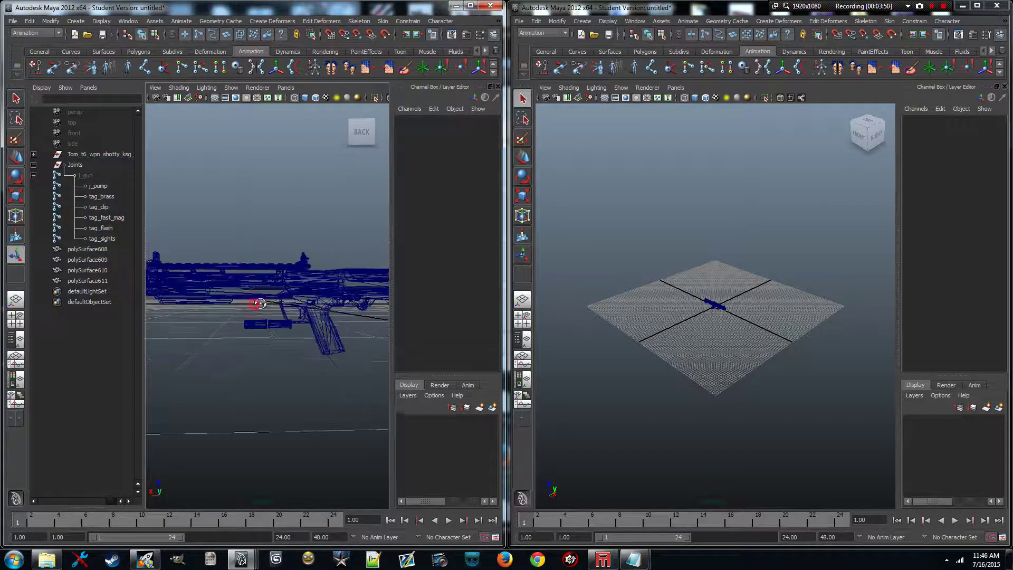
drag(228, 284, 338, 400)
click(343, 276)
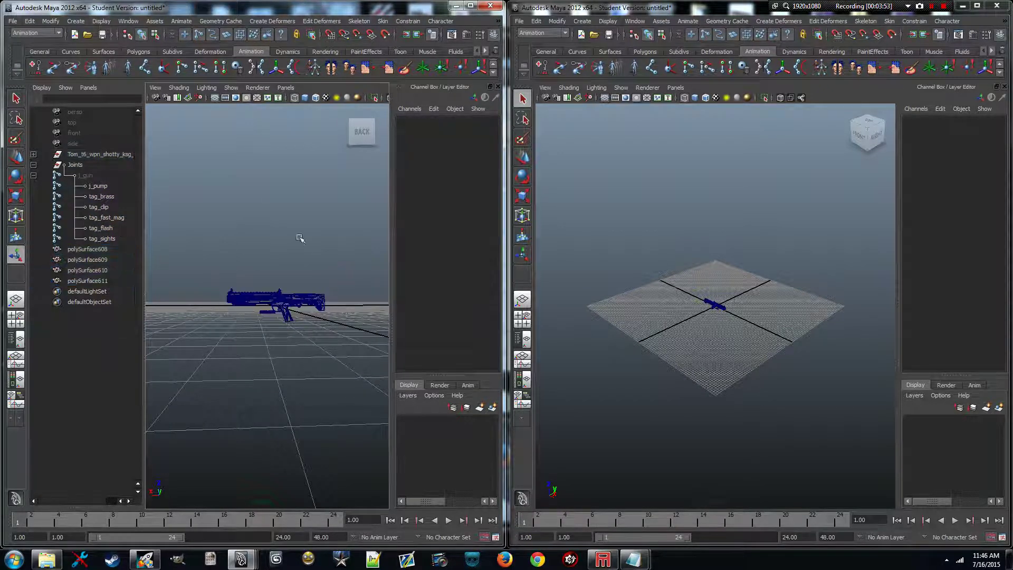
Unhide the j_gun joint hierarchy and frame it
click(107, 175)
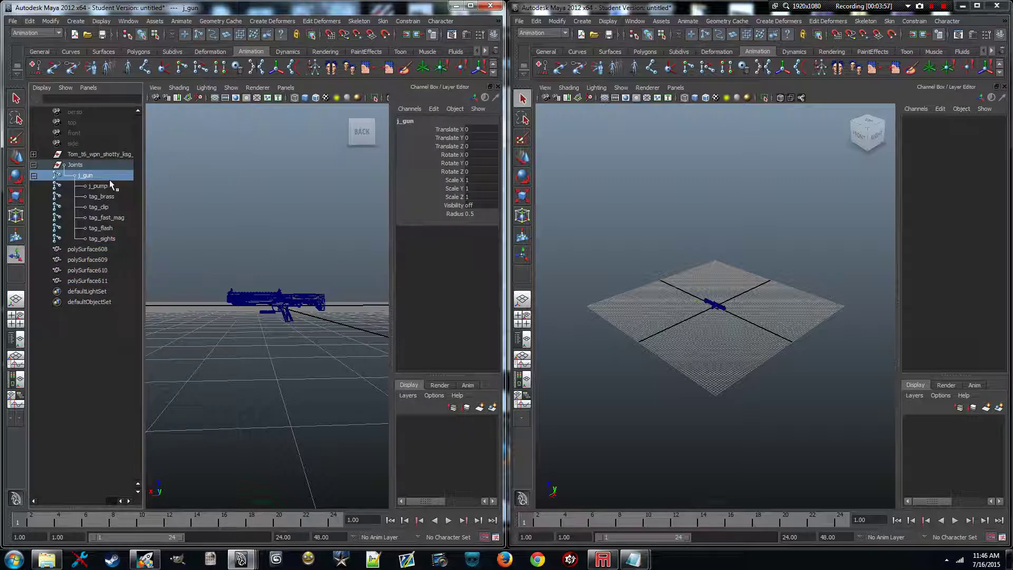
key(shift+h)
key(f)
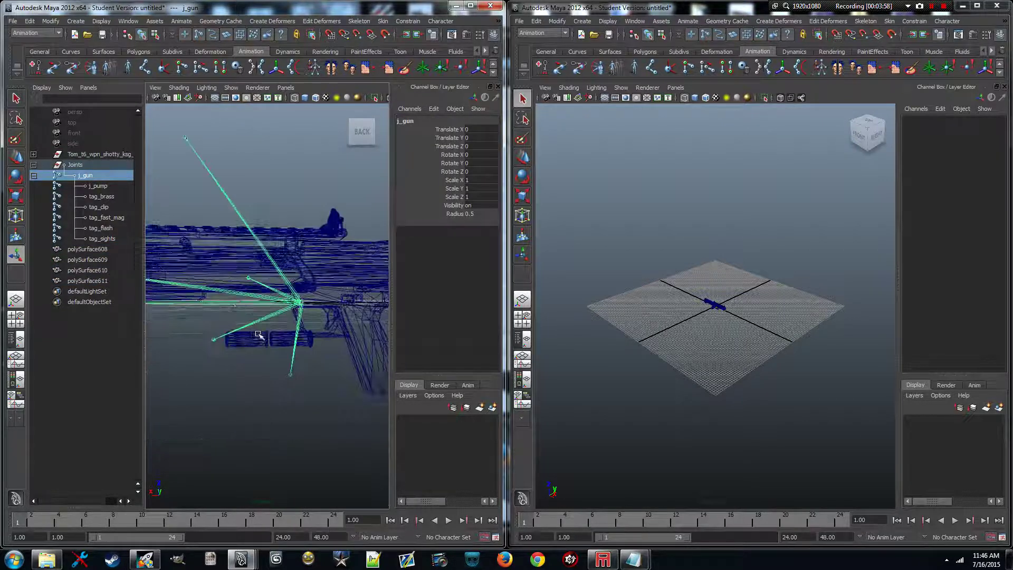
Select the tag_fast_mag joint below the gun and reveal the original joint hierarchy under j_gun in the second Maya window's Outliner
click(244, 359)
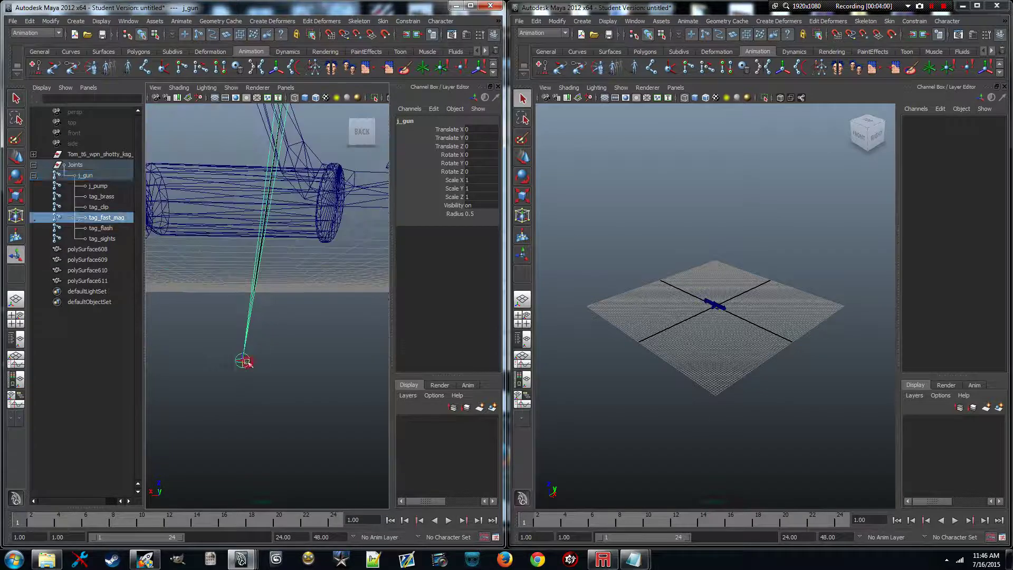
double_click(411, 122)
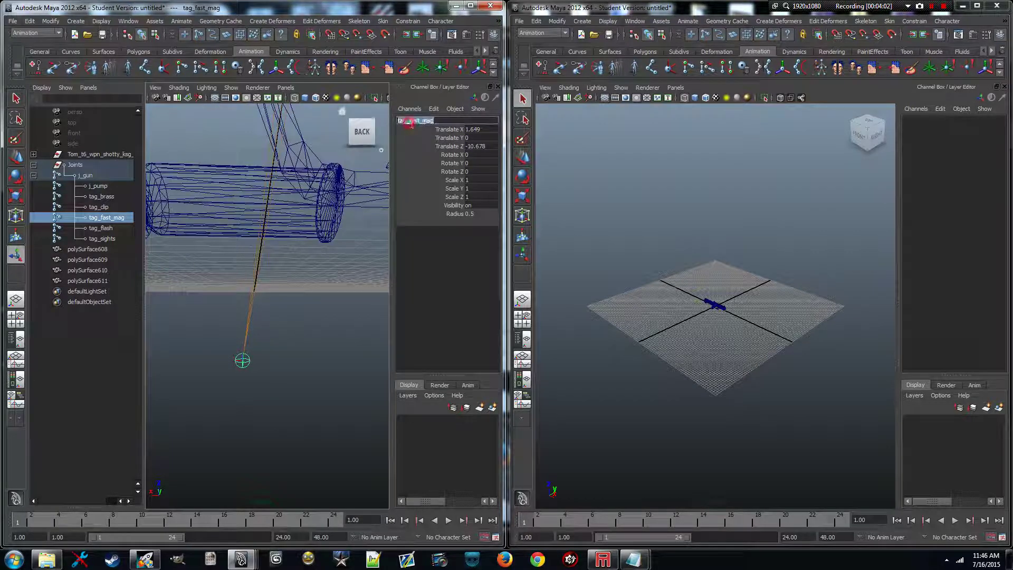
click(436, 121)
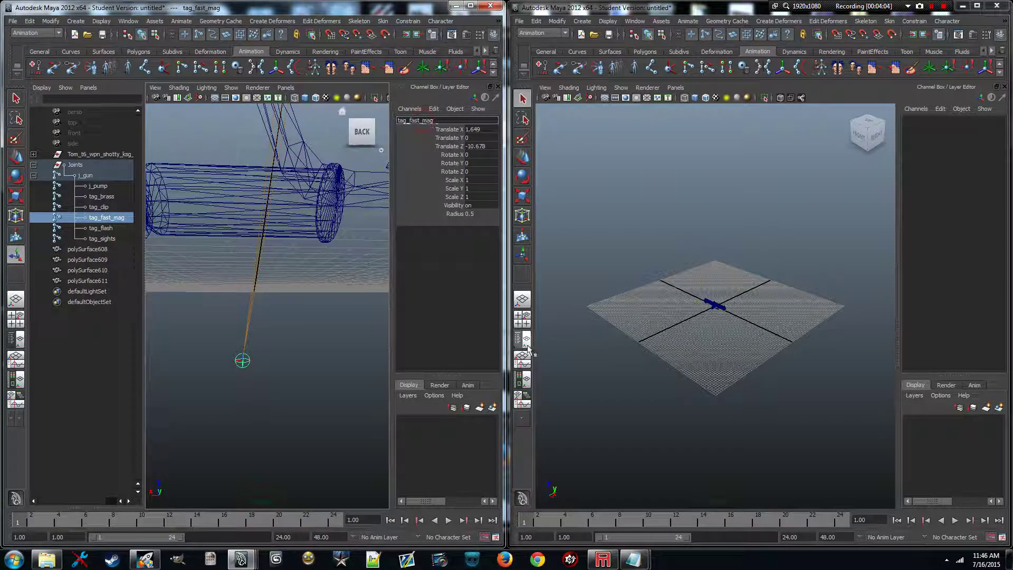
click(523, 338)
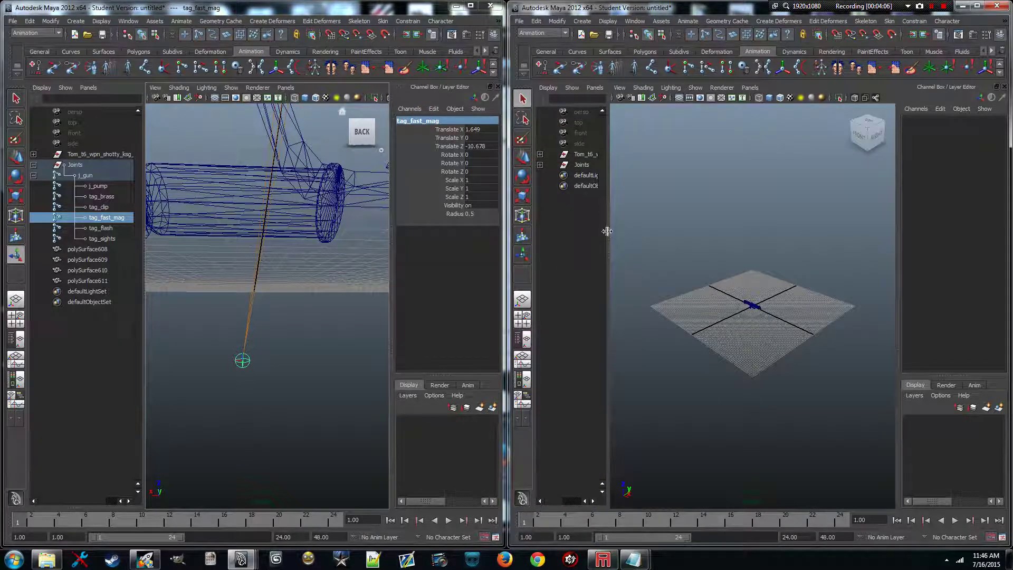
drag(607, 230, 716, 229)
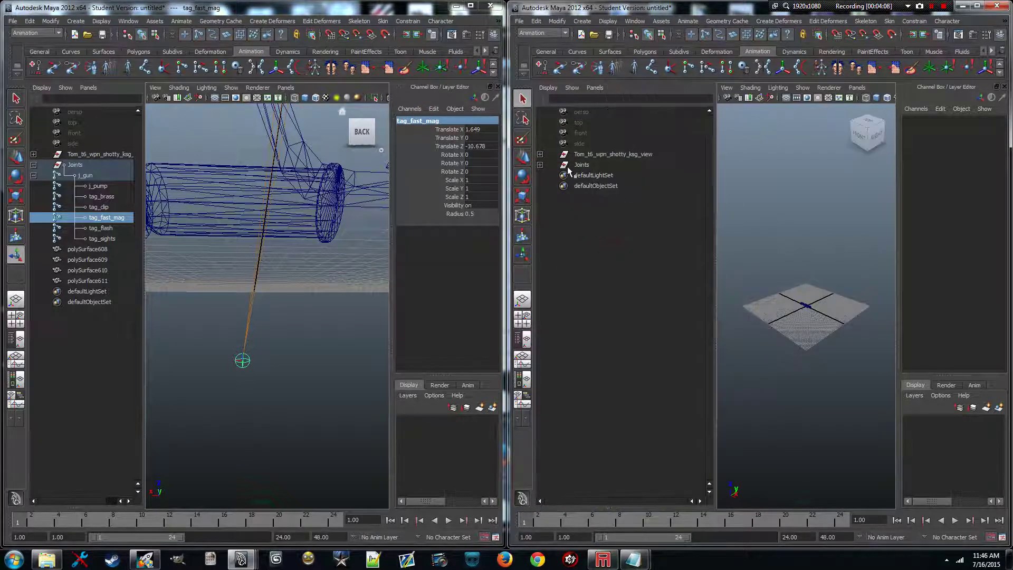
click(540, 165)
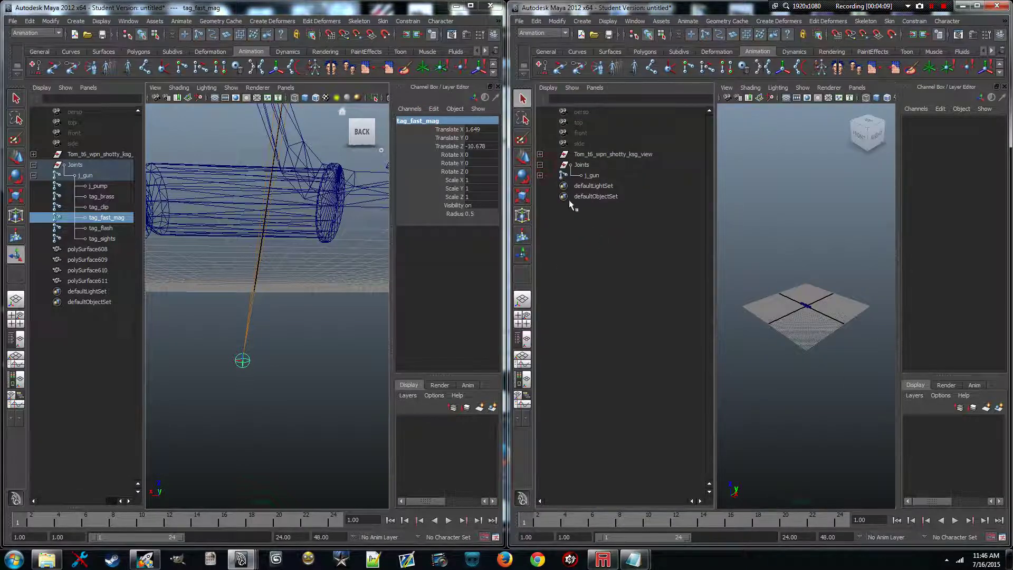
click(540, 175)
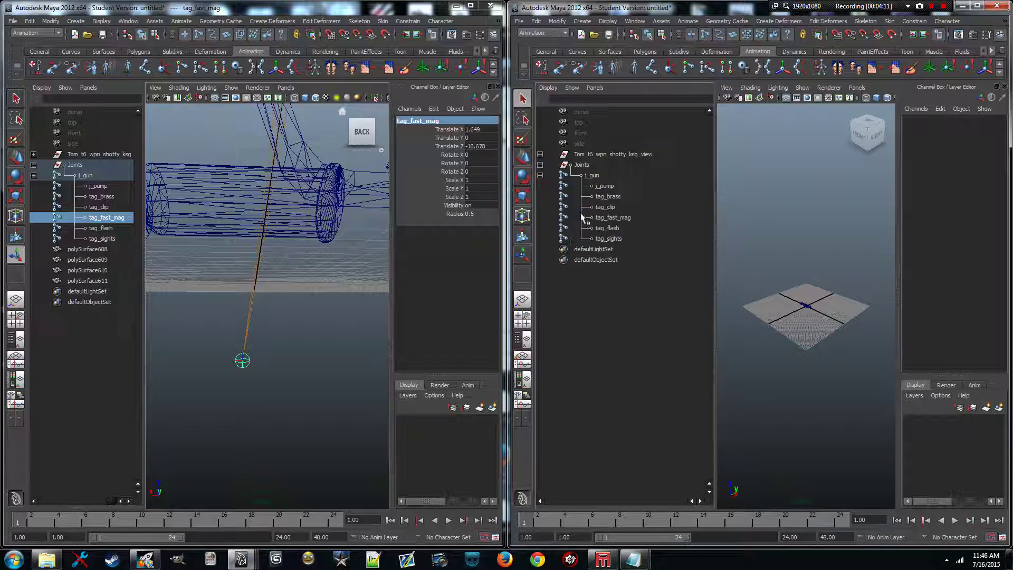
Copy tag_fast_mag's Translate Z of -5.364 from the second Maya window to the same joint in the first window
click(615, 218)
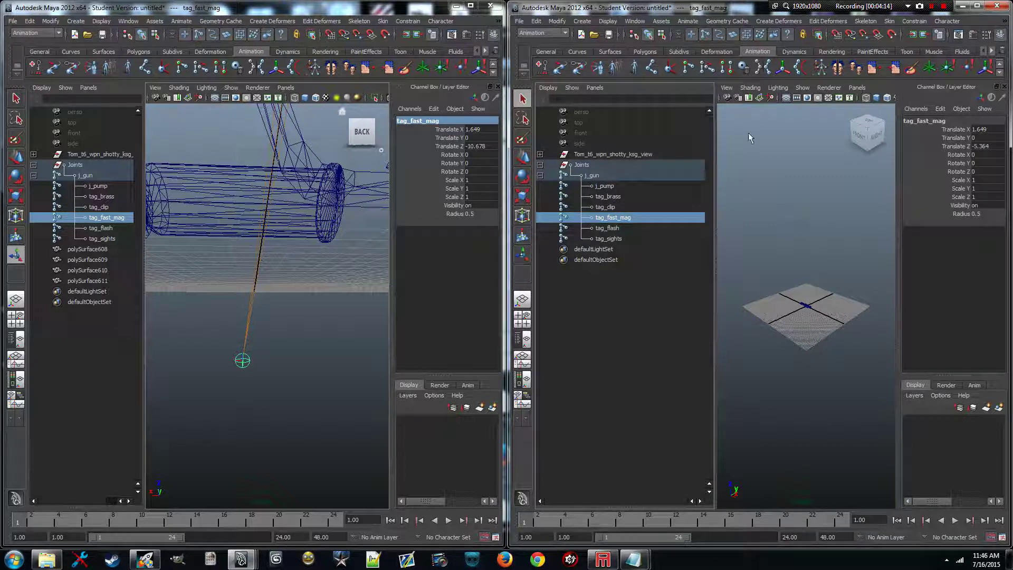
double_click(985, 146)
key(ctrl+c)
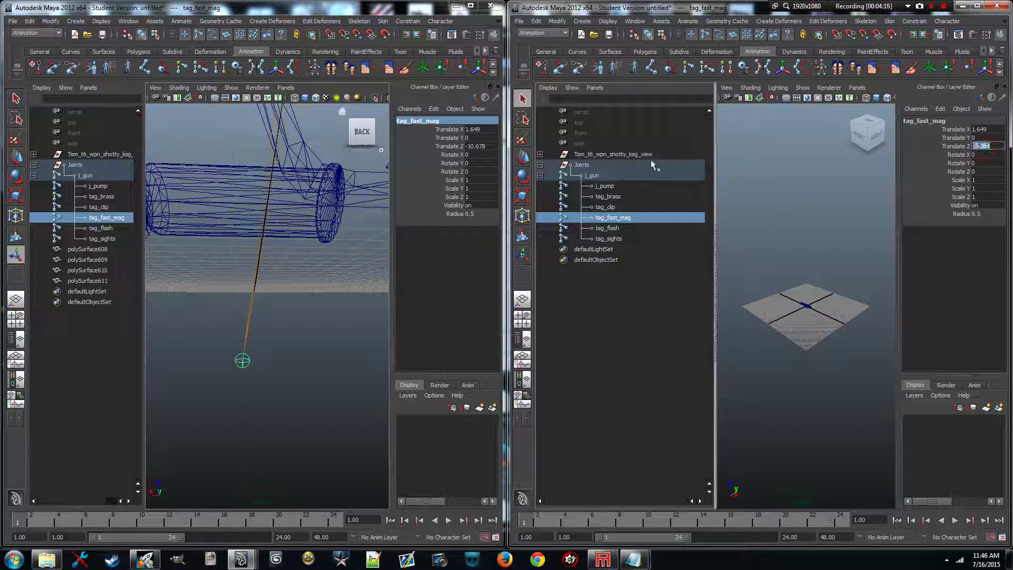
double_click(494, 146)
key(ctrl+v)
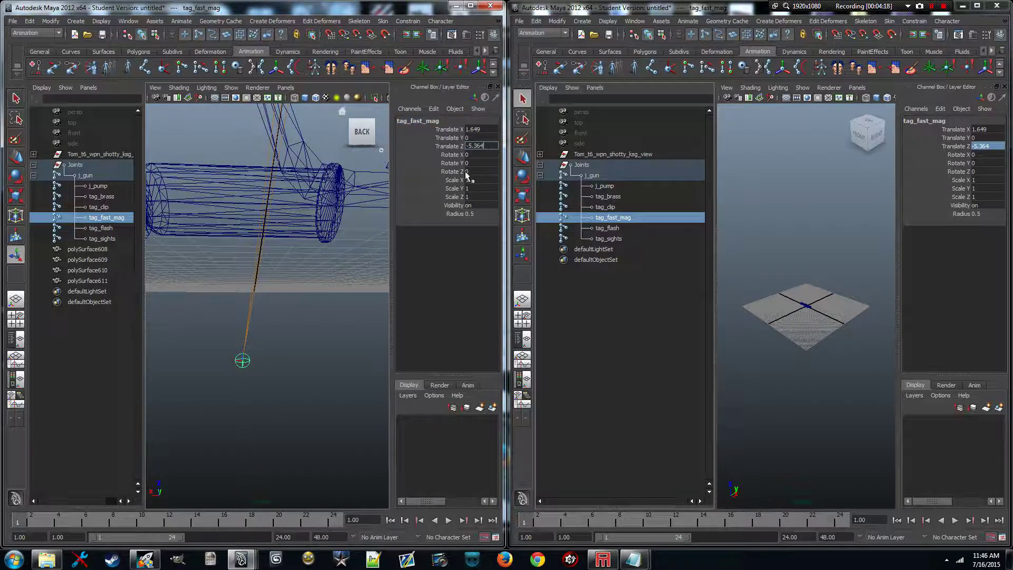
key(Return)
Copy tag_clip's Translate X of 8.101 from the second Maya window to the same joint in the first window
scroll(222, 288, down, 8)
alt+right_drag(246, 313, 334, 314)
scroll(334, 314, up, 5)
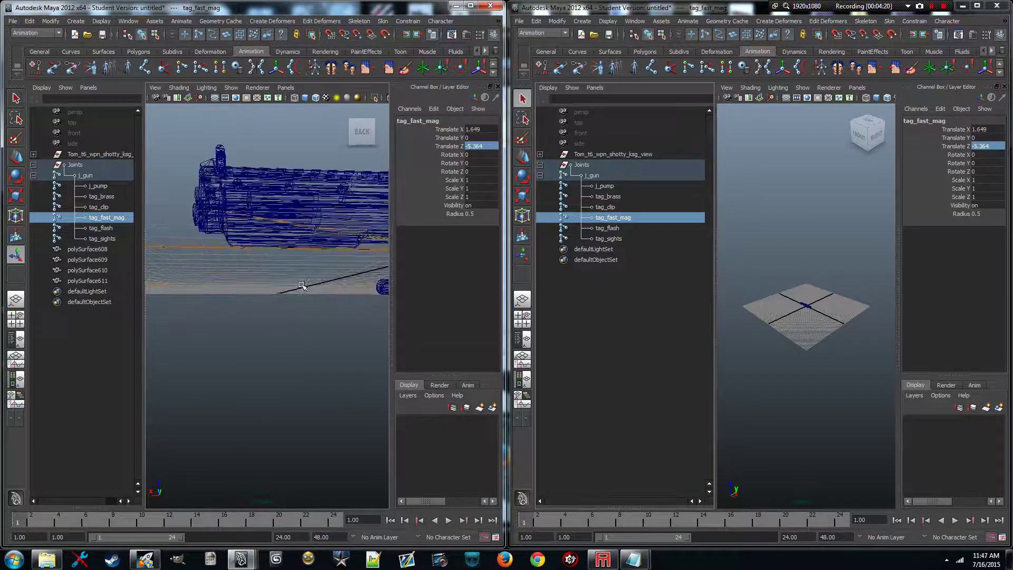
click(314, 267)
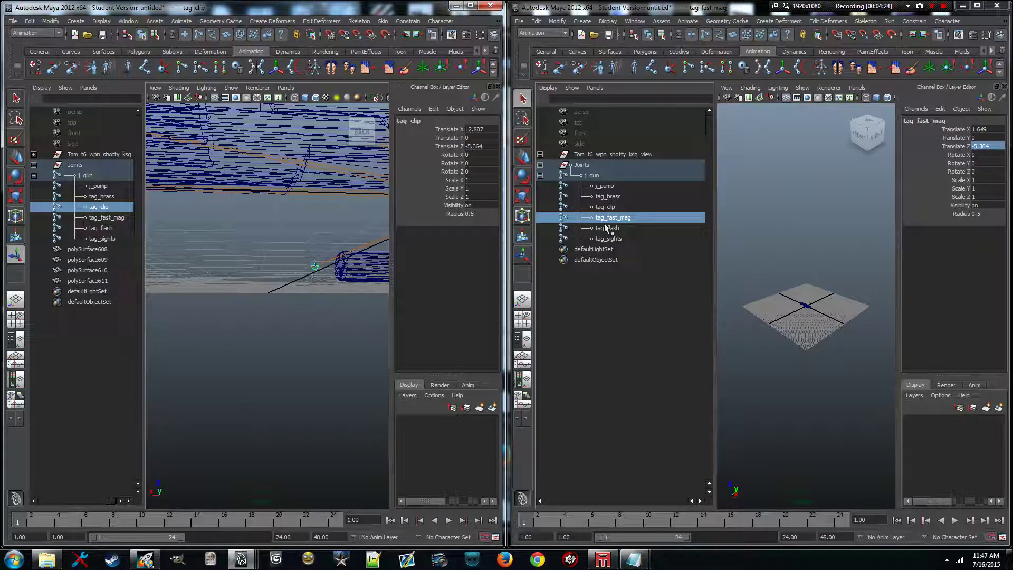
click(606, 206)
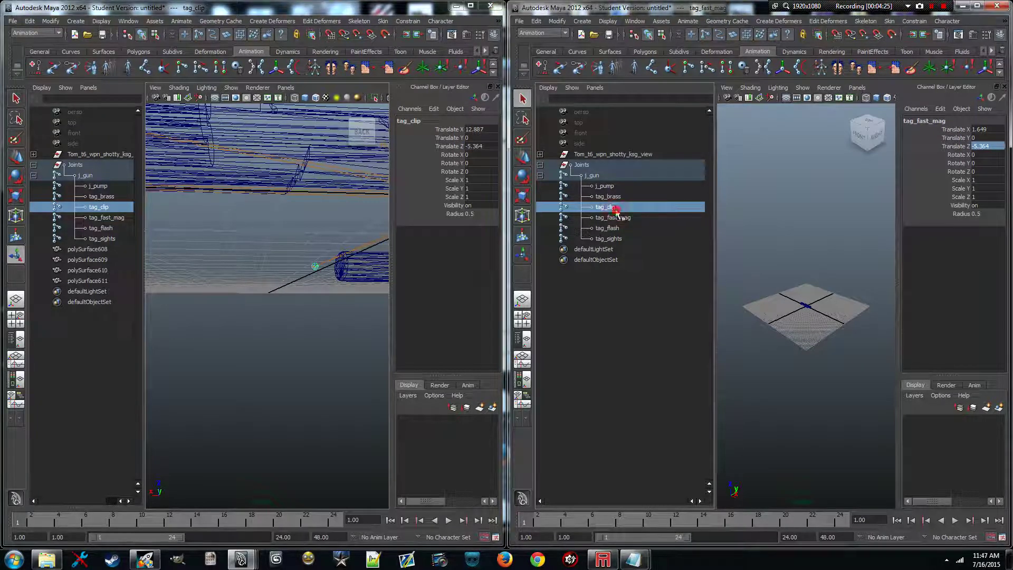
click(981, 129)
key(ctrl+c)
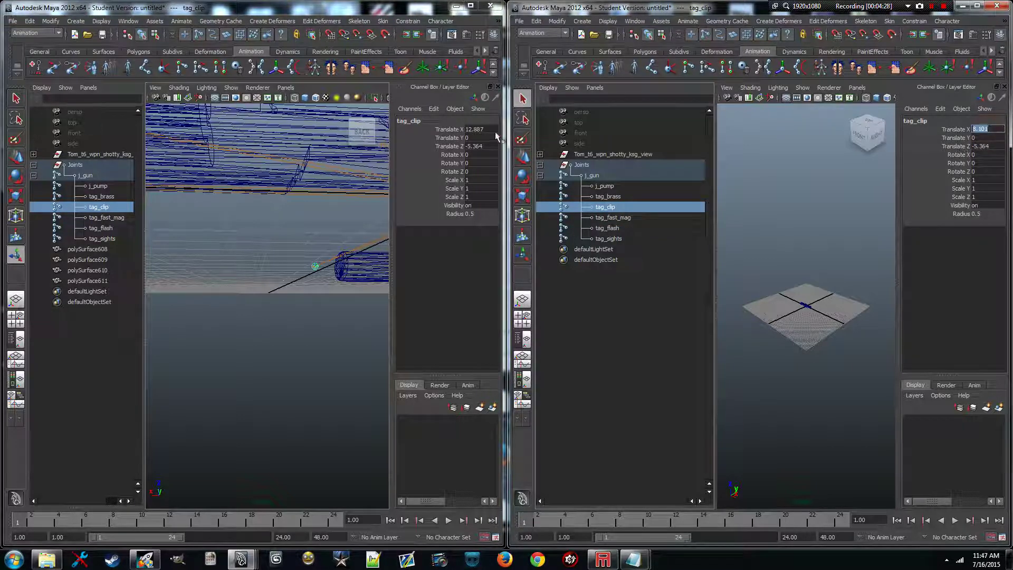
click(477, 129)
key(ctrl+v)
key(Return)
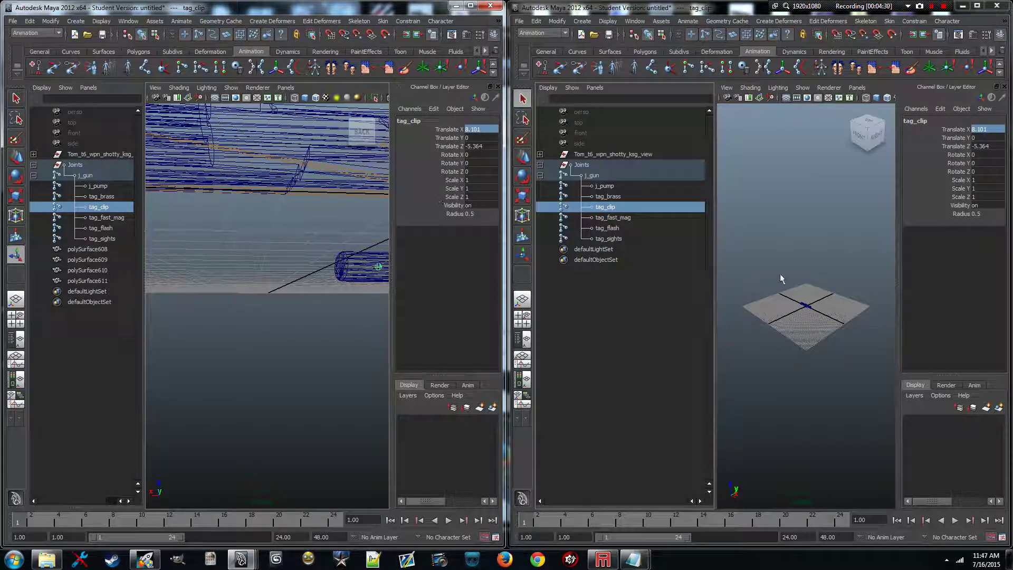
Copy j_pump's Translate X of 36.726 from the second Maya window to the same joint in the first window
click(606, 186)
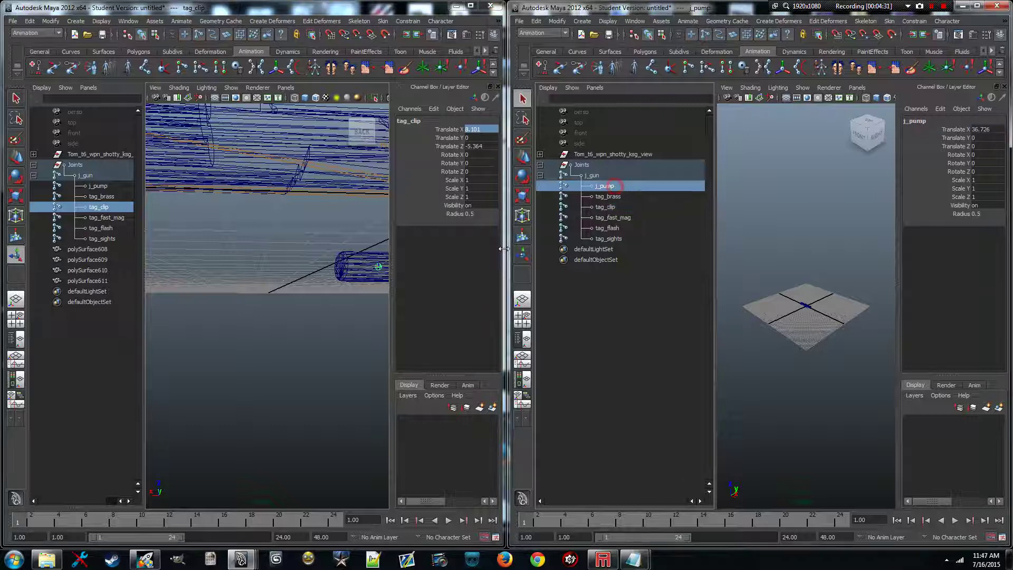
click(981, 130)
key(ctrl+c)
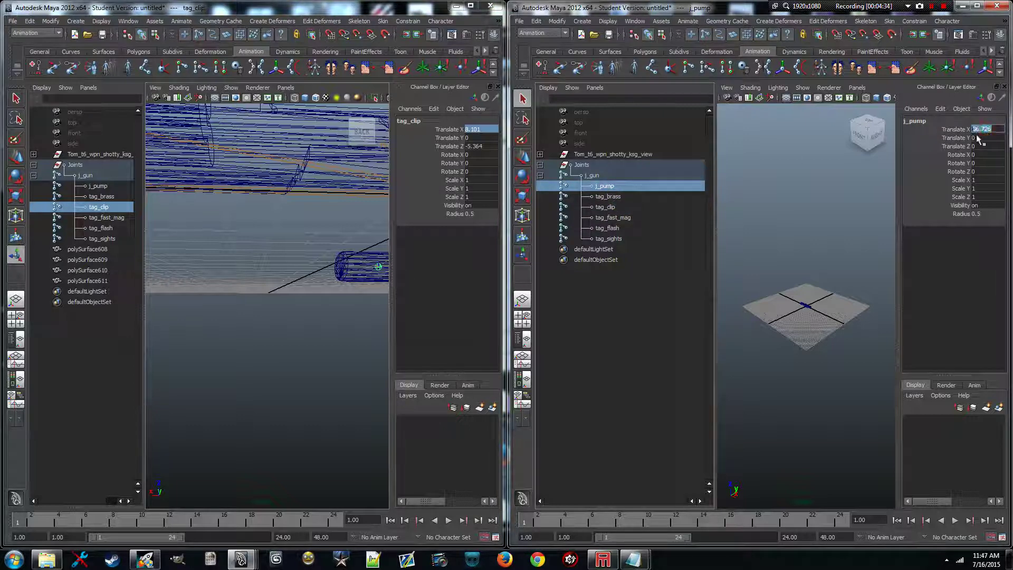
click(262, 328)
alt+right_drag(262, 327, 405, 357)
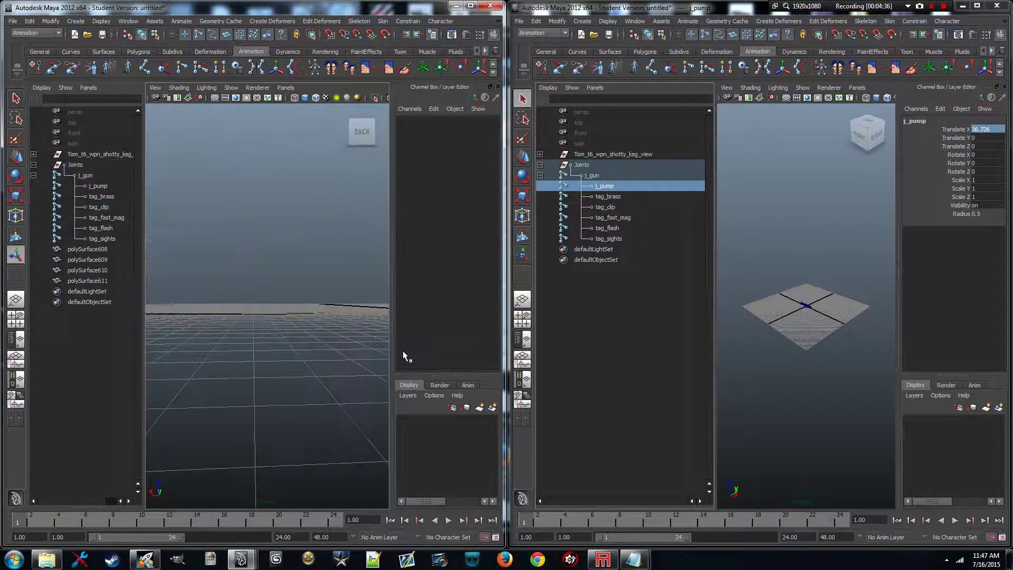
alt+right_drag(266, 325, 296, 307)
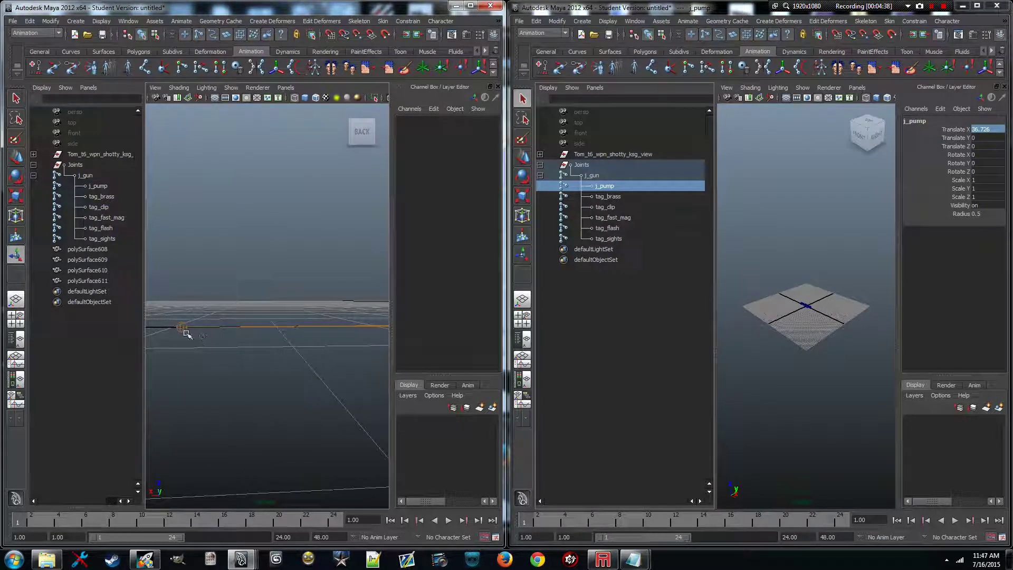
click(182, 328)
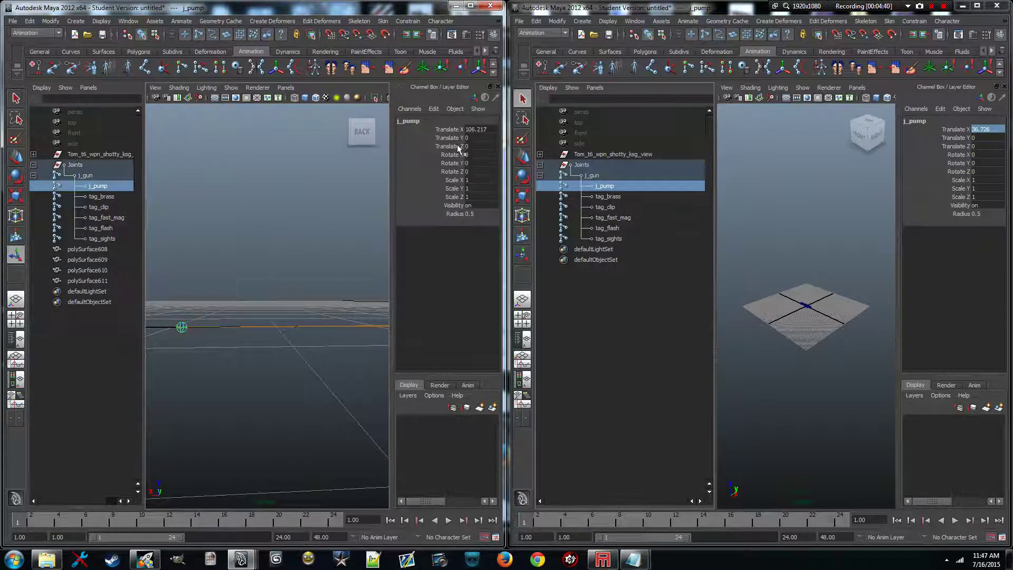
click(478, 128)
key(ctrl+v)
key(Return)
Copy tag_sights' Translate Z of 7.565 from the second Maya window to the same joint in the first window
scroll(284, 292, down, 5)
alt+middle_drag(303, 303, 206, 280)
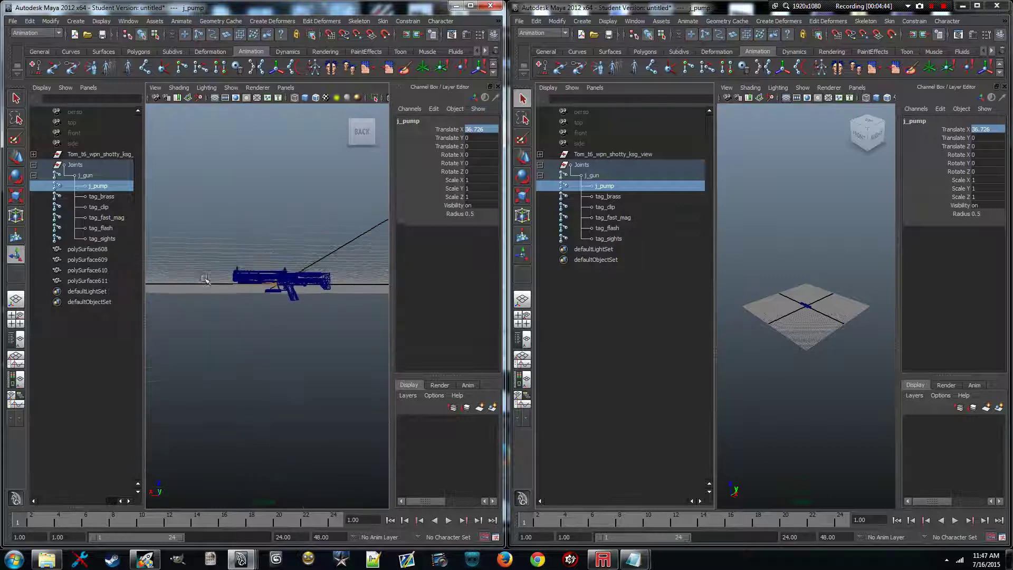
scroll(257, 258, up, 9)
alt+middle_drag(257, 258, 279, 421)
scroll(279, 421, down, 6)
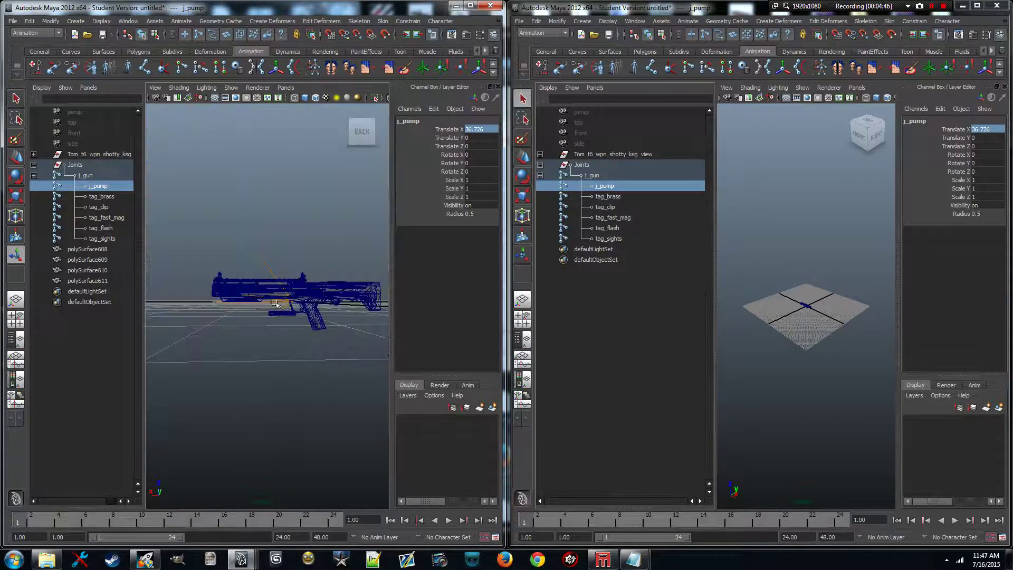
alt+drag(256, 278, 255, 261)
scroll(258, 260, up, 6)
alt+middle_drag(263, 260, 305, 496)
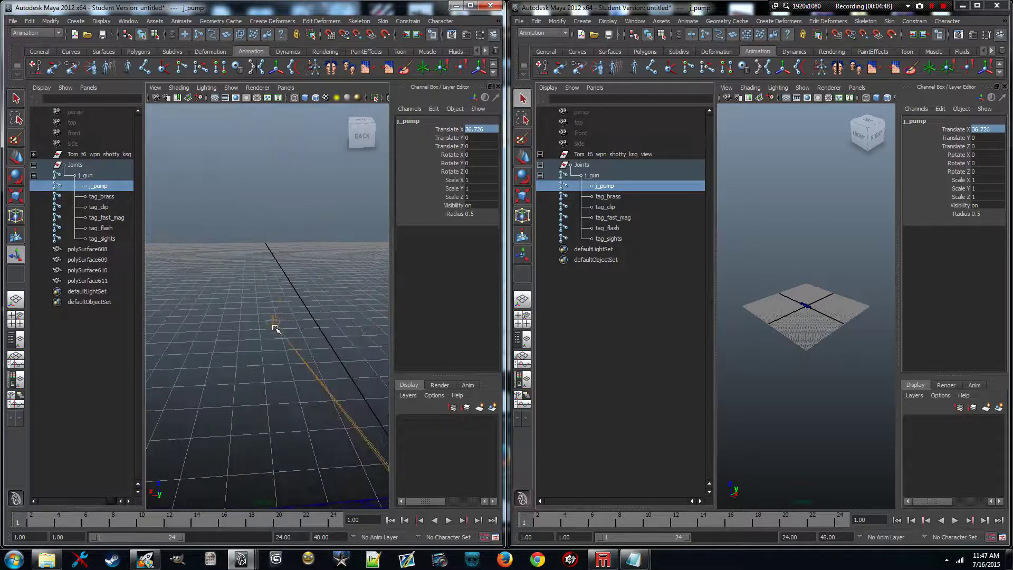
click(274, 321)
click(275, 322)
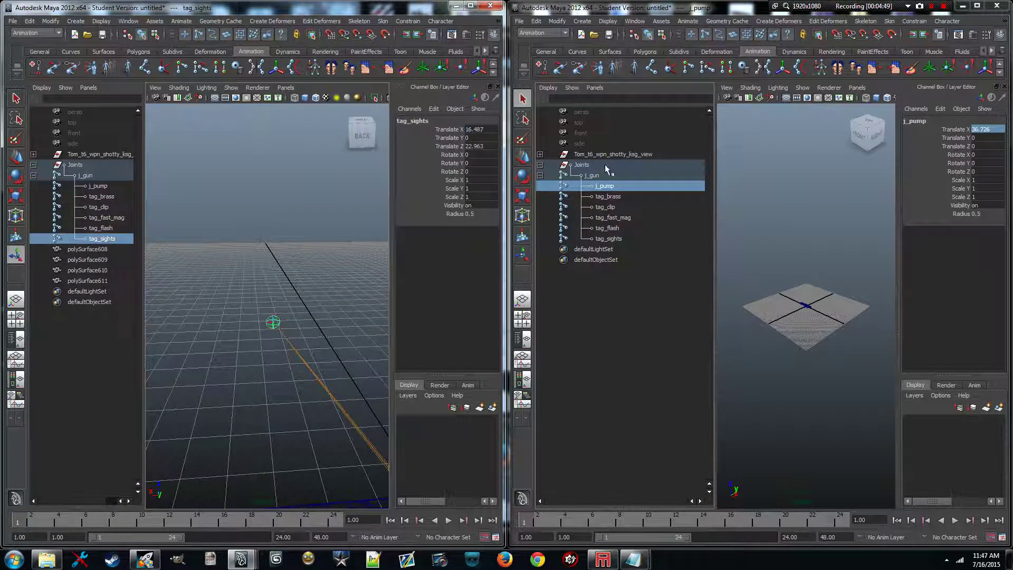
click(612, 239)
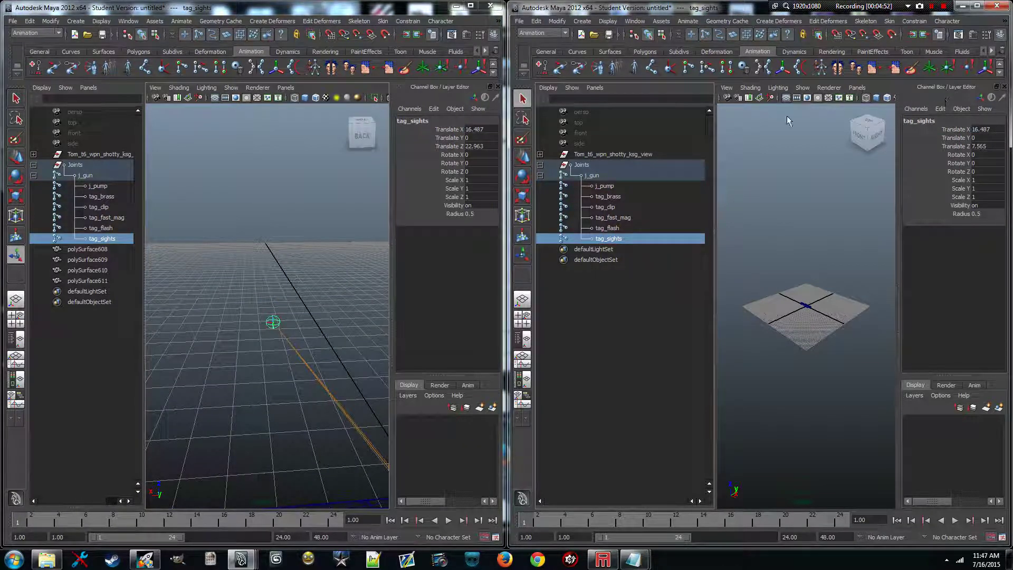
double_click(986, 146)
key(ctrl+c)
double_click(475, 146)
key(ctrl+v)
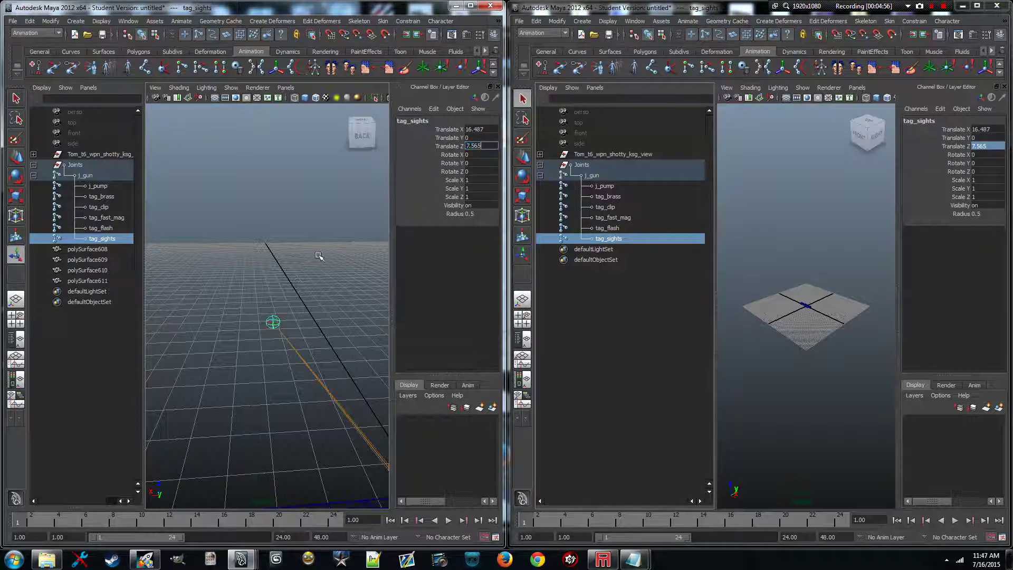
key(Return)
Hide the j_gun joint hierarchy and the meshes polySurface608 through polySurface611 in the first window
scroll(283, 290, down, 4)
alt+drag(291, 328, 289, 349)
click(280, 268)
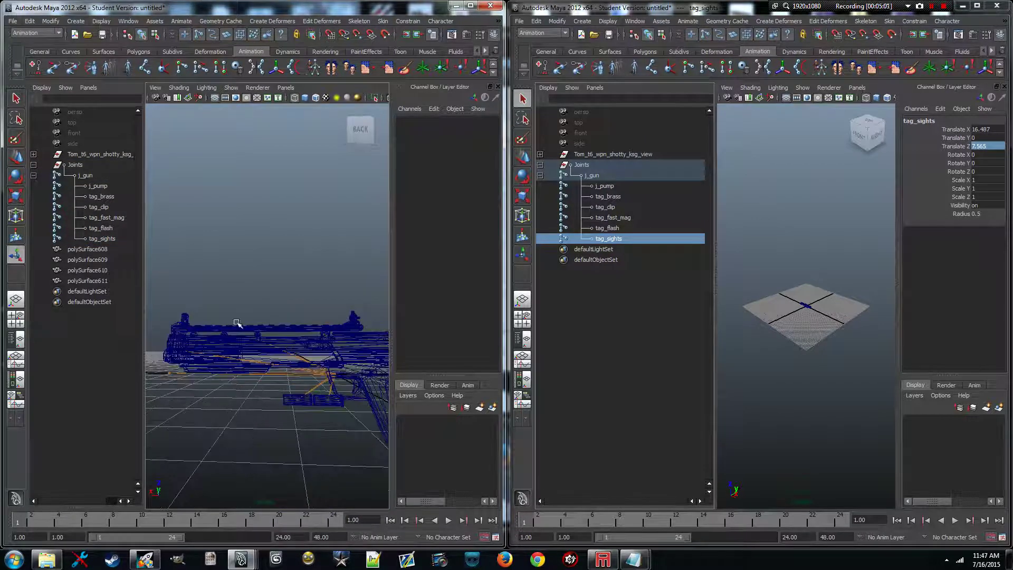
click(94, 177)
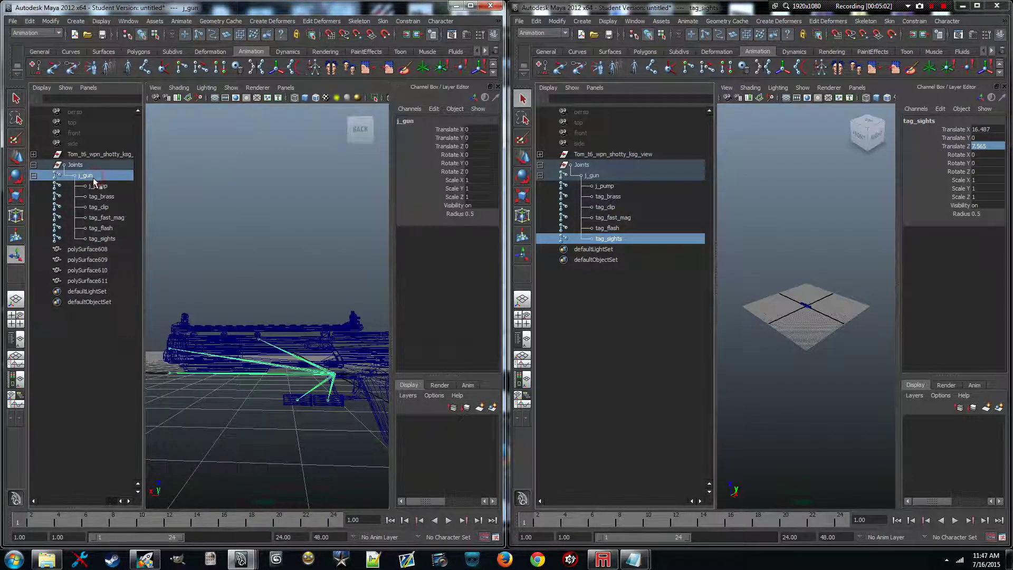
key(ctrl+h)
click(94, 249)
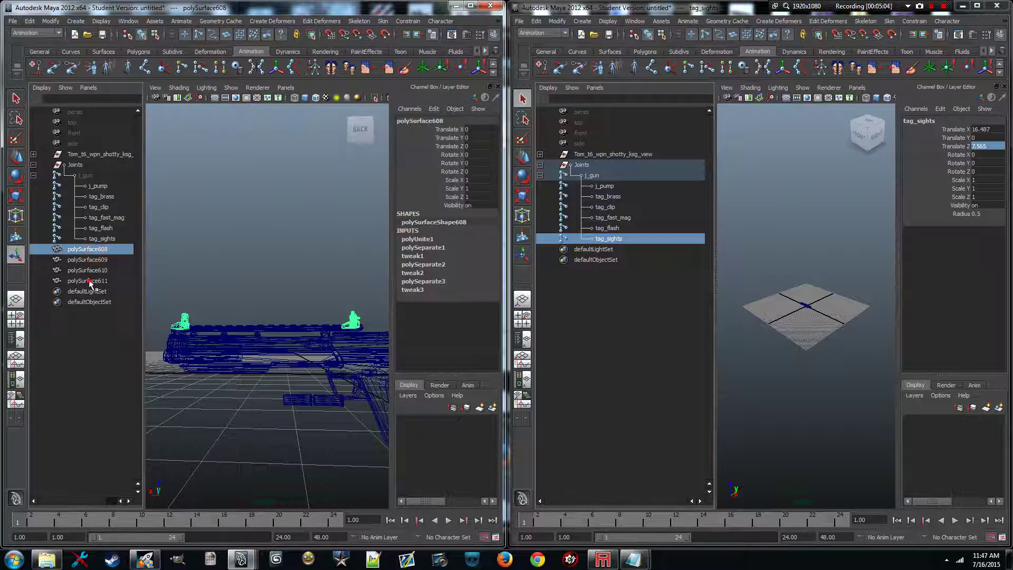
shift+click(87, 280)
key(ctrl+h)
Select all the remaining visible gun body meshes and combine them into one polygon mesh
alt+drag(263, 290, 370, 434)
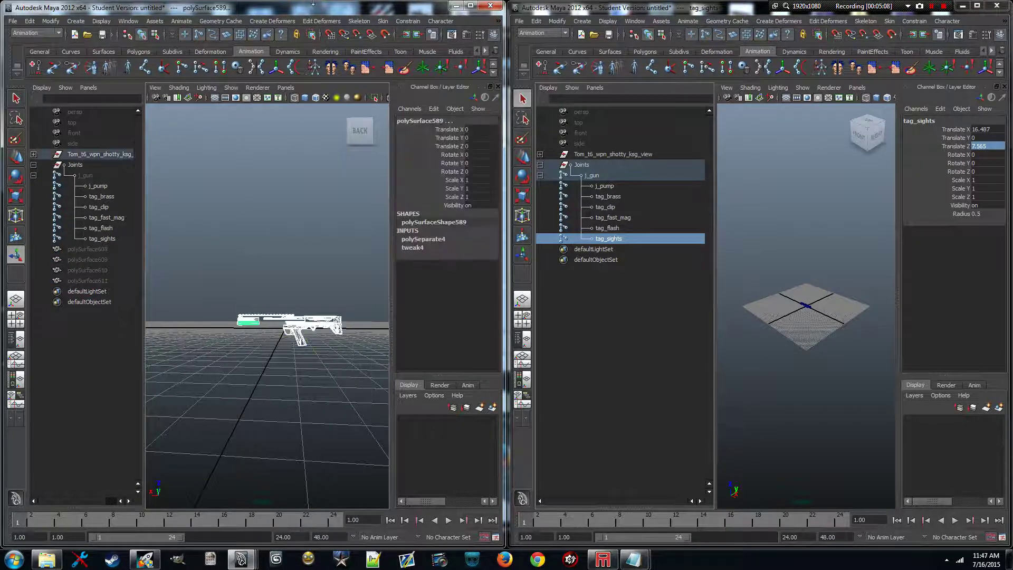
click(32, 33)
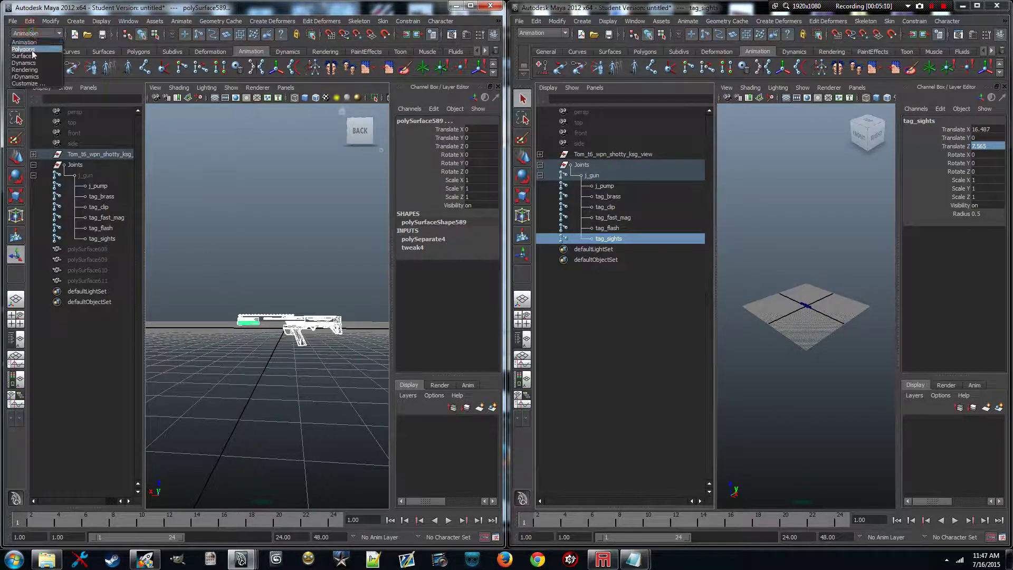
click(31, 42)
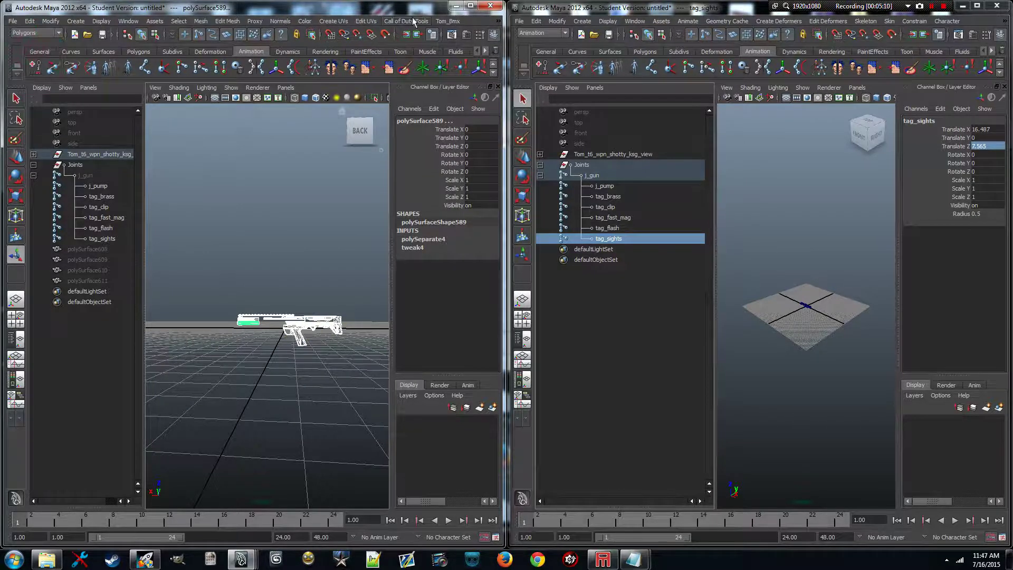
click(206, 21)
click(214, 33)
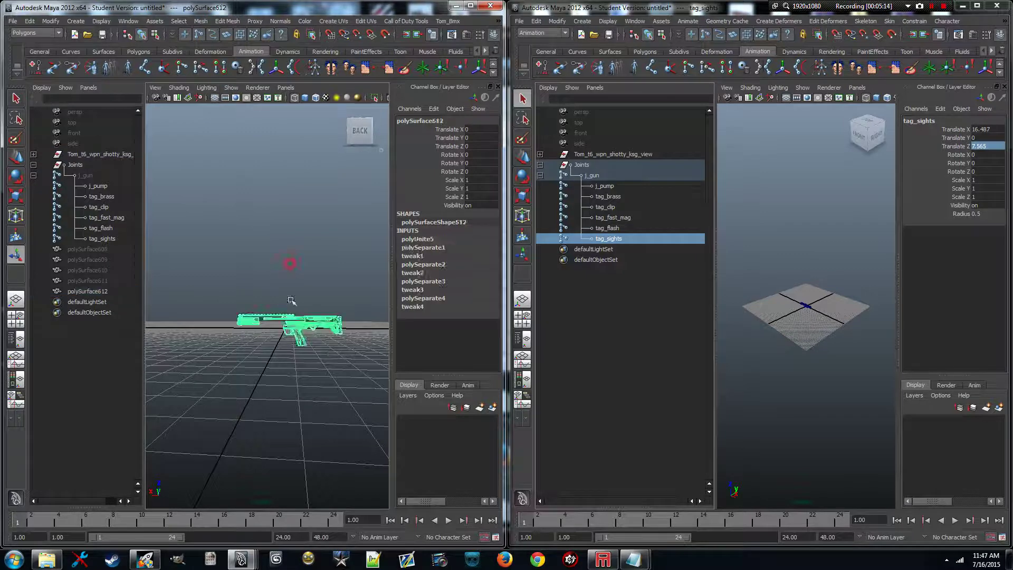
click(290, 263)
Unhide the meshes polySurface608 through polySurface611 and the j_gun joint hierarchy
alt+right_drag(291, 312, 291, 354)
alt+middle_drag(292, 355, 219, 350)
click(87, 249)
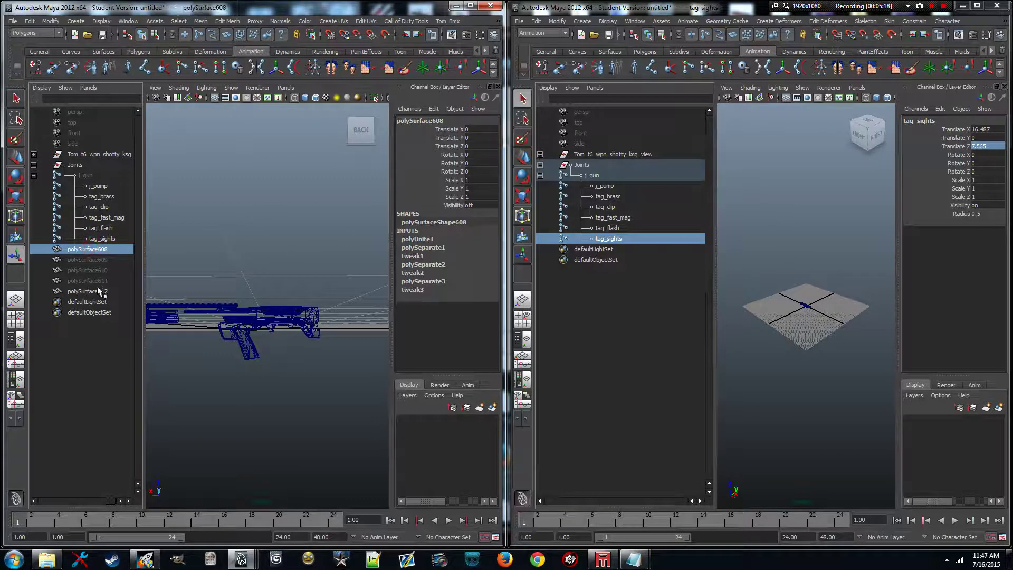
shift+click(87, 281)
key(shift+h)
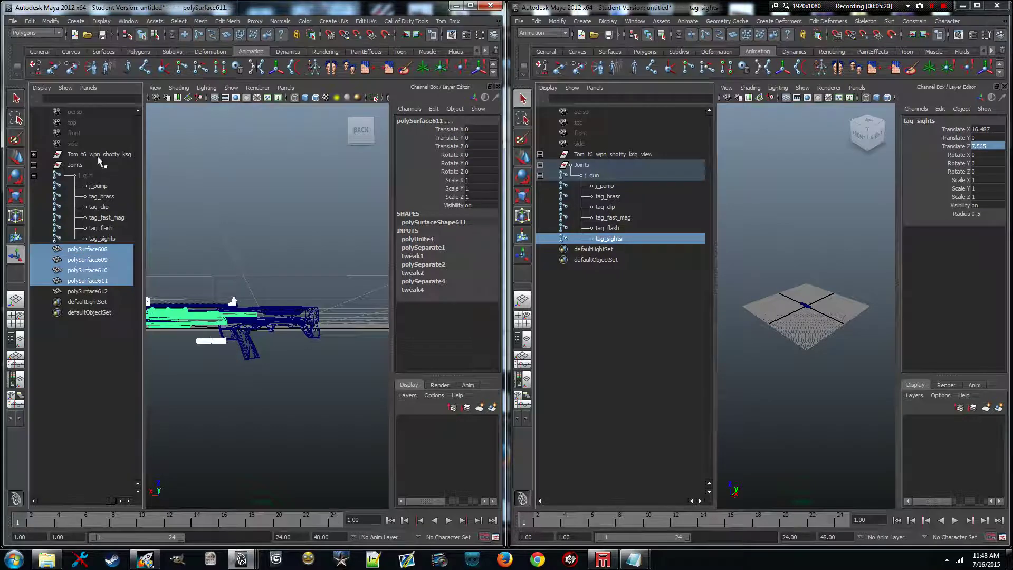
click(86, 175)
key(shift+h)
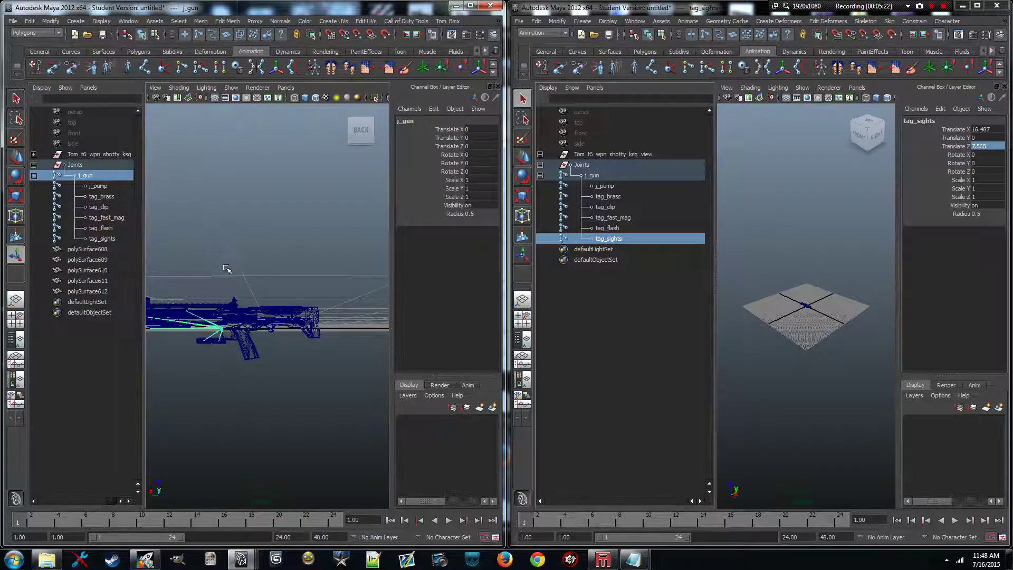
Smooth bind the rear shell mesh polySurface610 below the gun to the tag_fast_mag joint
alt+middle_drag(215, 307, 275, 298)
click(277, 247)
scroll(277, 342, up, 6)
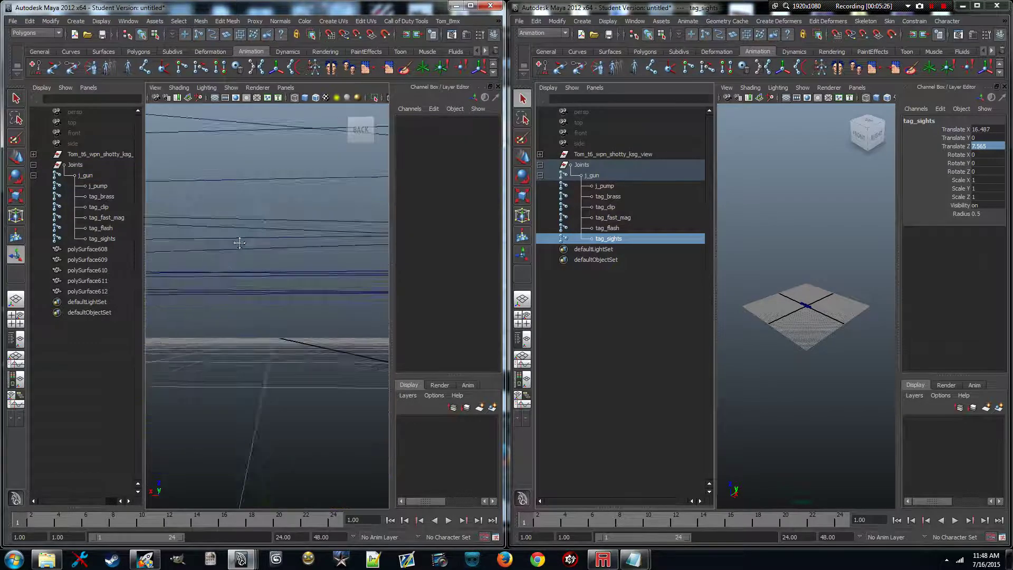
alt+right_drag(269, 294, 292, 317)
click(296, 348)
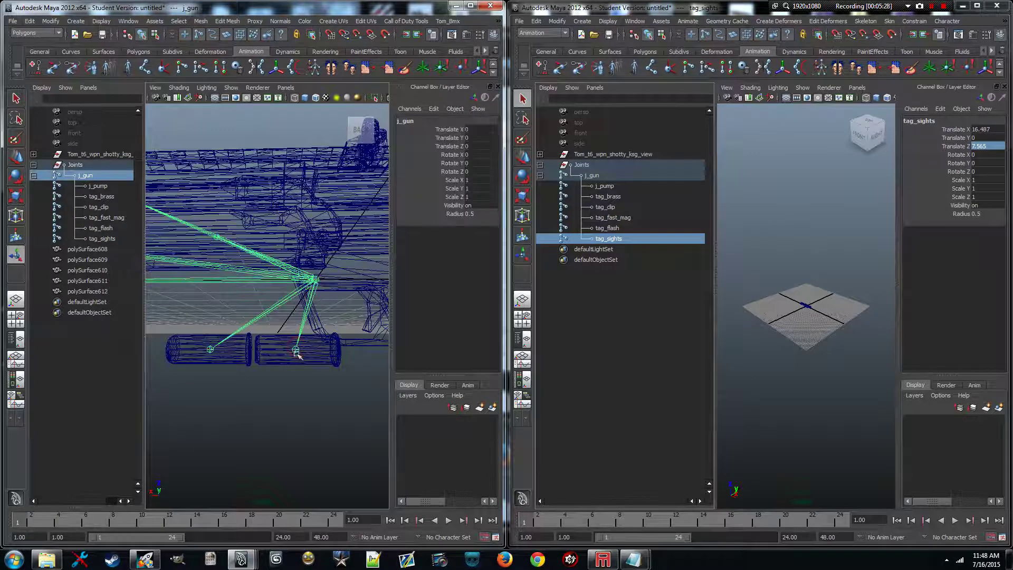
click(302, 351)
shift+click(335, 362)
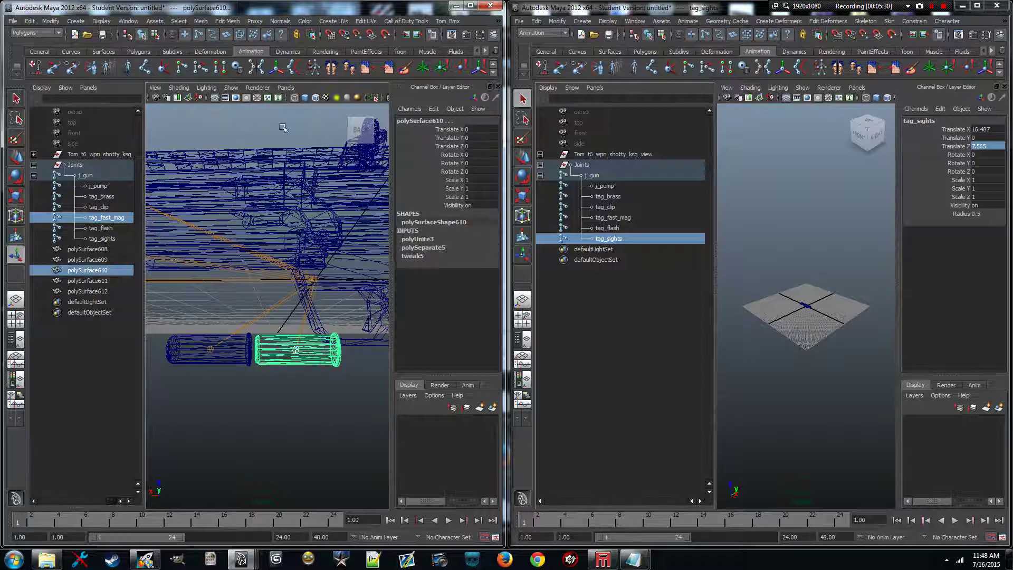
click(43, 33)
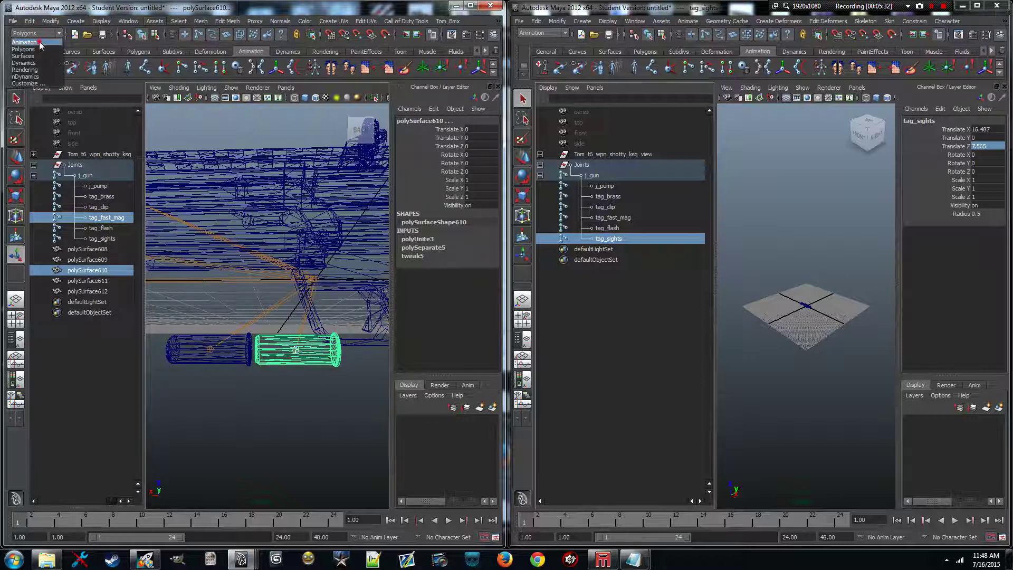
click(40, 43)
click(383, 22)
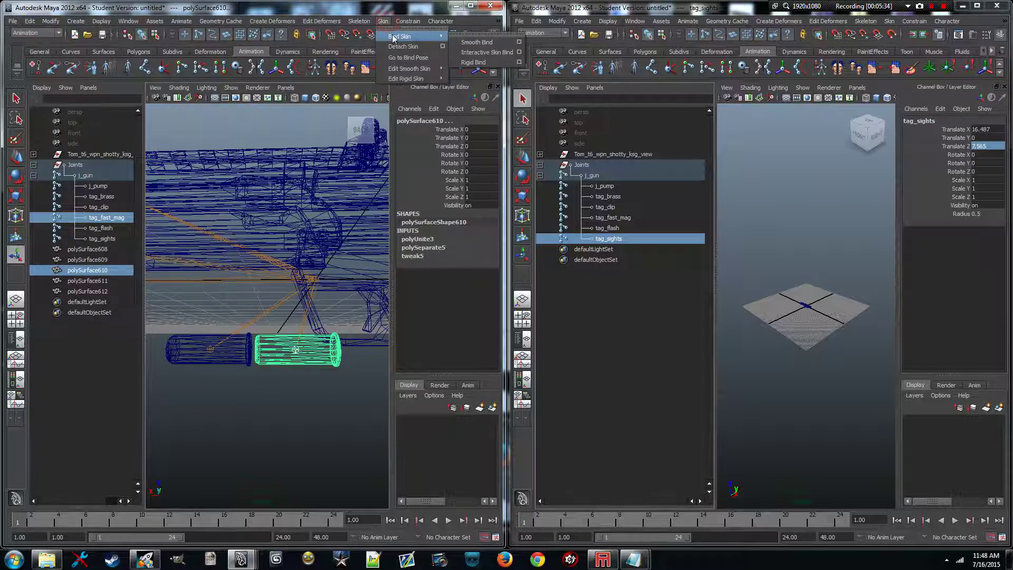
mouse_move(422, 35)
click(475, 38)
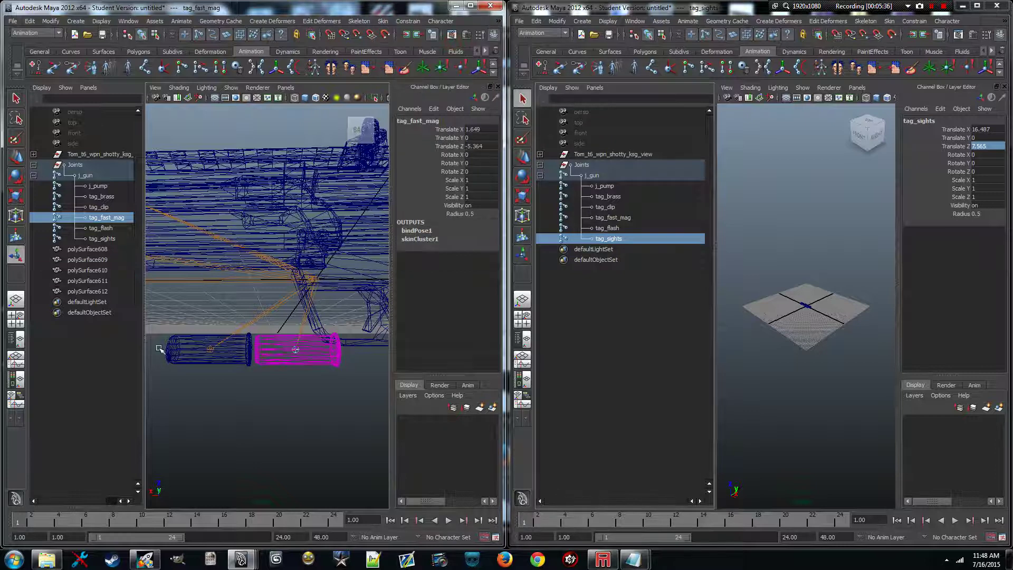
Smooth bind the front shell mesh polySurface609 below the gun to the tag_clip joint
click(210, 349)
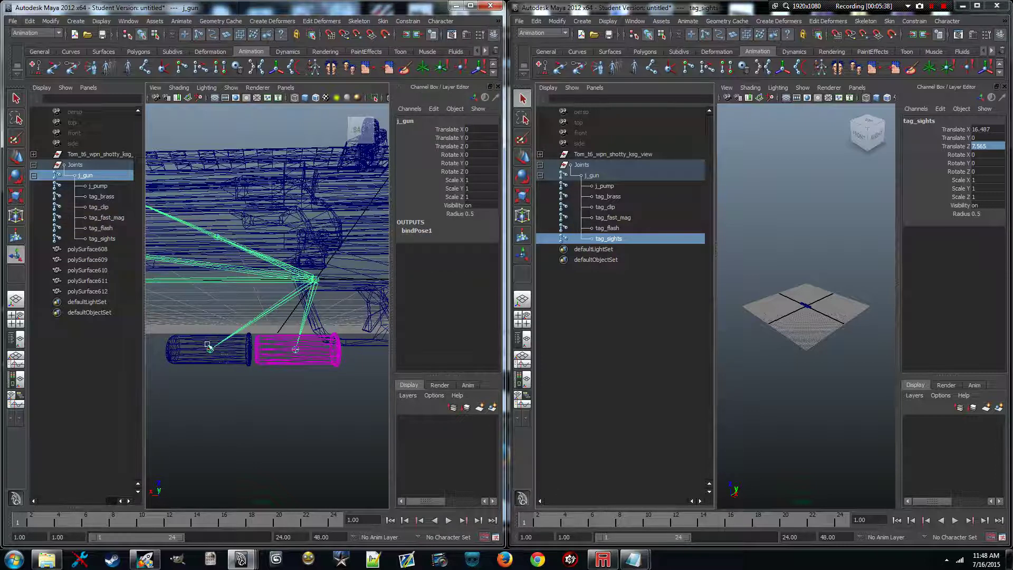
click(209, 351)
shift+click(248, 358)
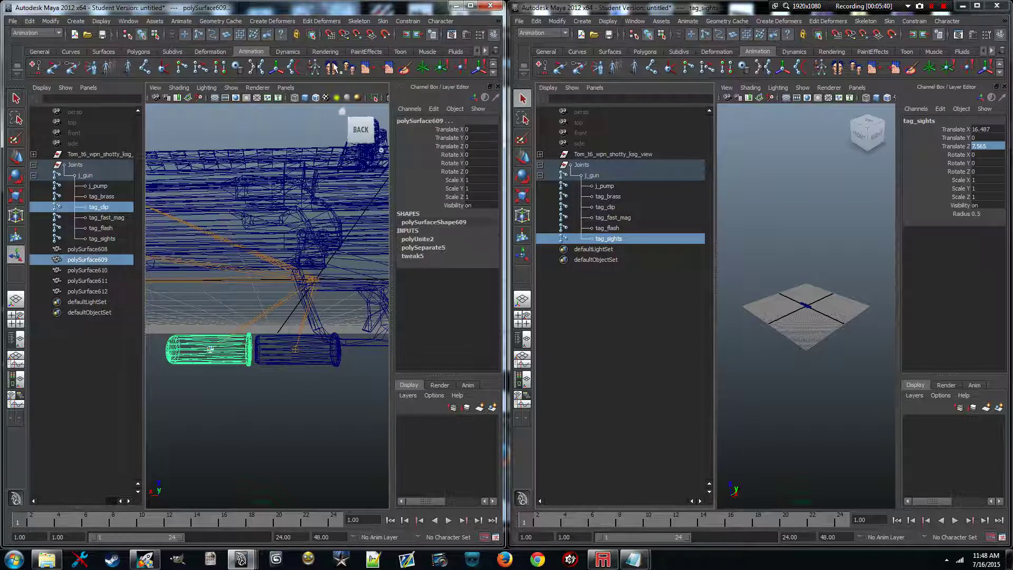
click(382, 21)
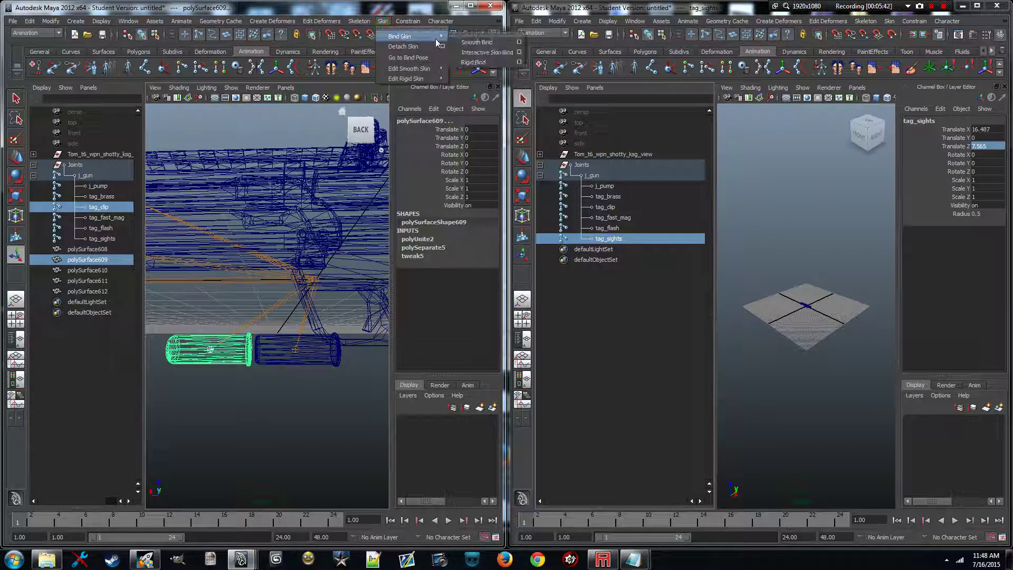
click(453, 42)
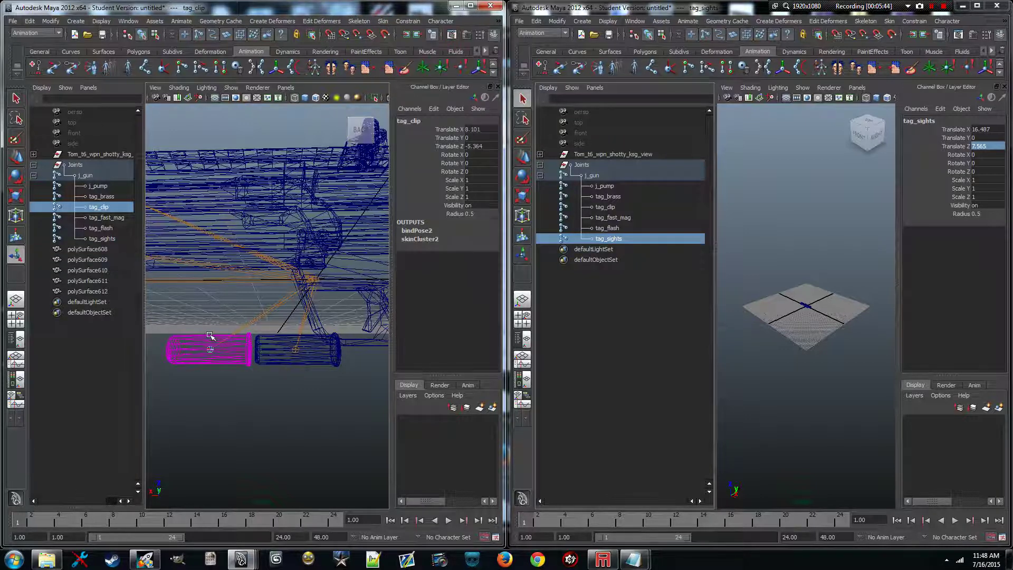
Smooth bind the pump mesh polySurface611 to the j_pump joint
scroll(210, 336, down, 5)
alt+middle_drag(250, 332, 297, 332)
alt+drag(298, 331, 275, 324)
alt+drag(192, 310, 289, 324)
click(325, 344)
click(289, 323)
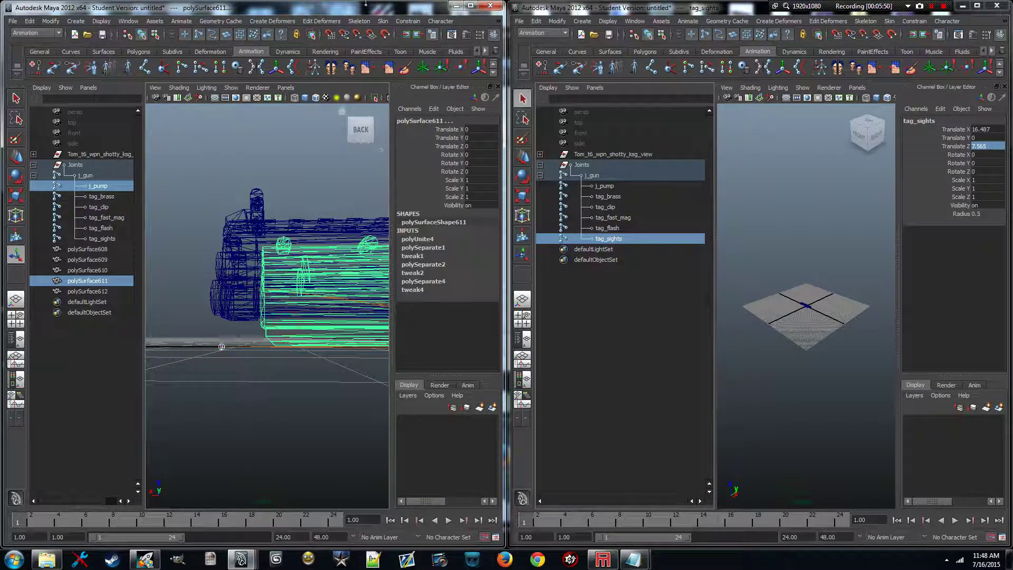
click(382, 21)
mouse_move(409, 36)
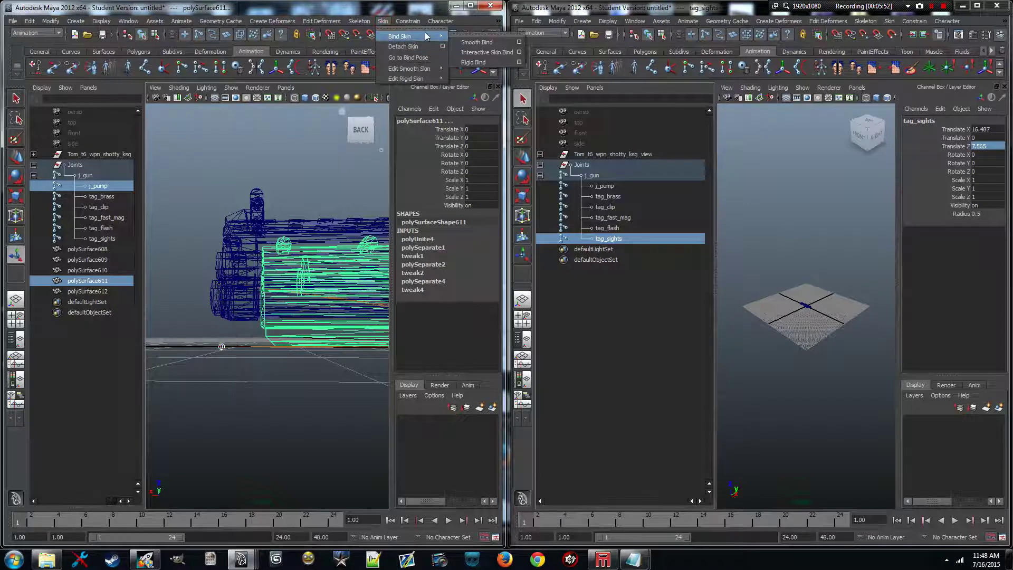
click(478, 42)
Smooth bind the iron sights mesh polySurface608 to the tag_sights joint
alt+drag(296, 295, 210, 316)
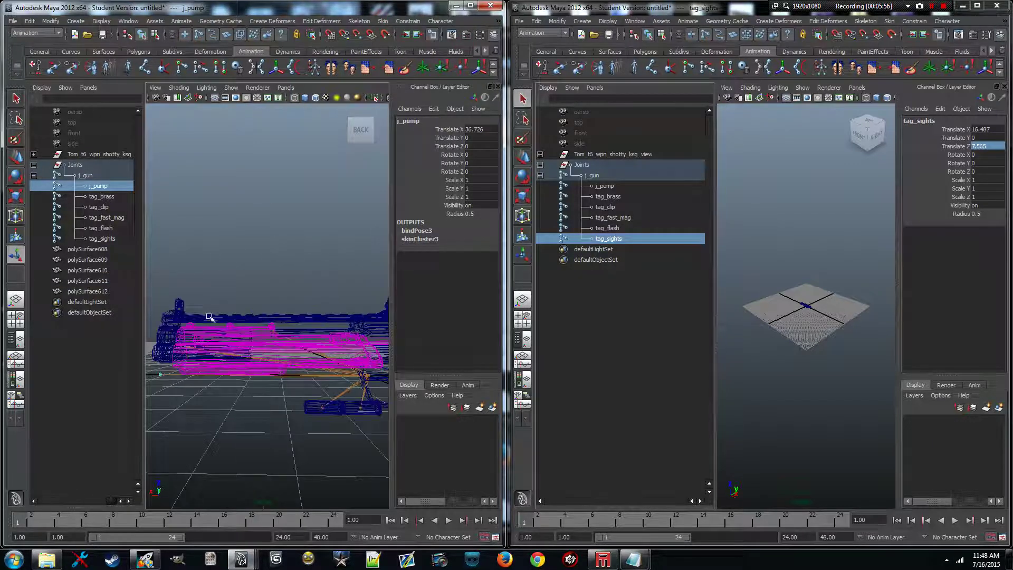
click(178, 299)
ctrl+click(102, 239)
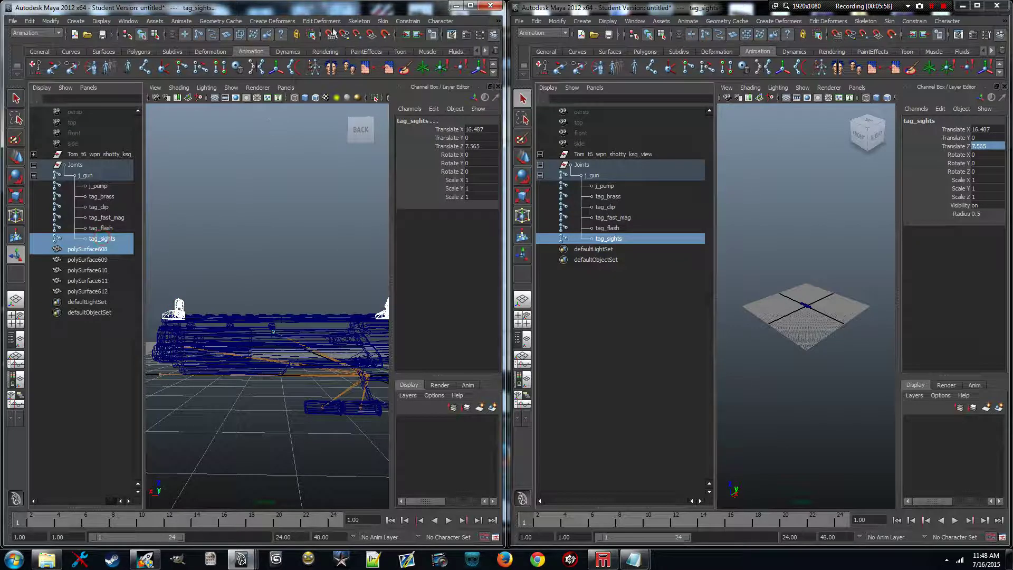
click(383, 21)
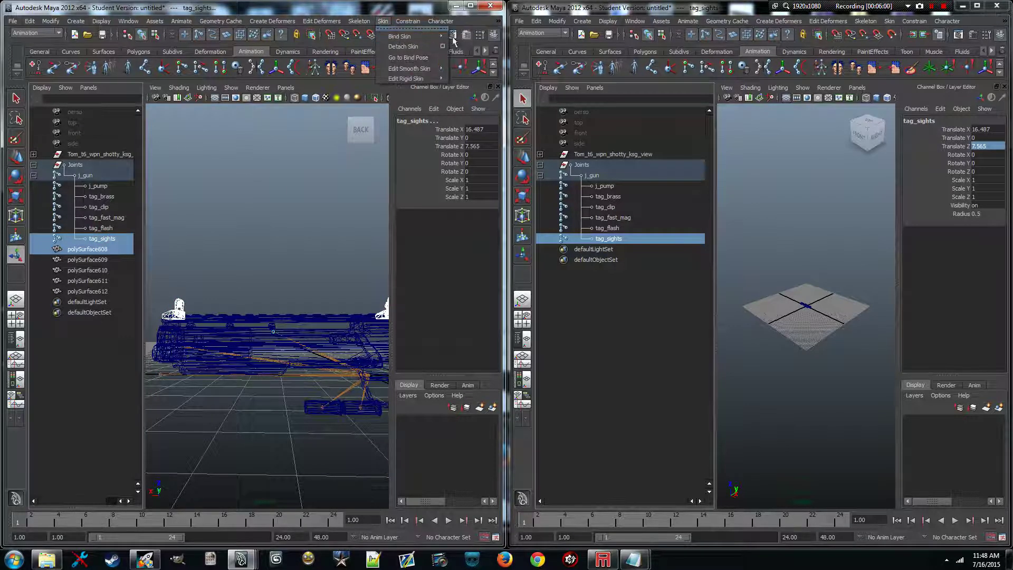
click(475, 34)
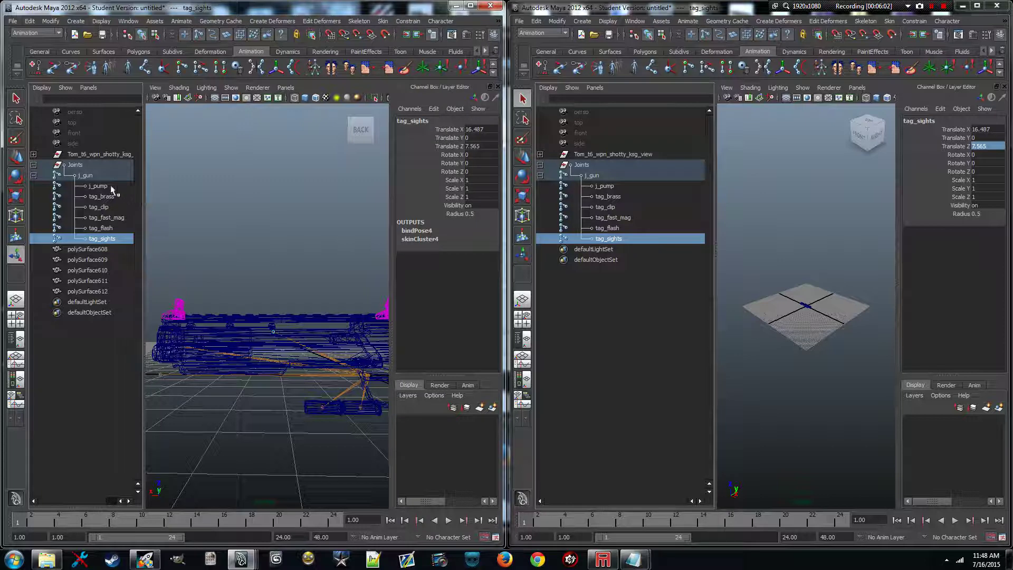
Smooth bind the combined gun body mesh polySurface612 to the j_gun joint
click(100, 176)
ctrl+click(97, 291)
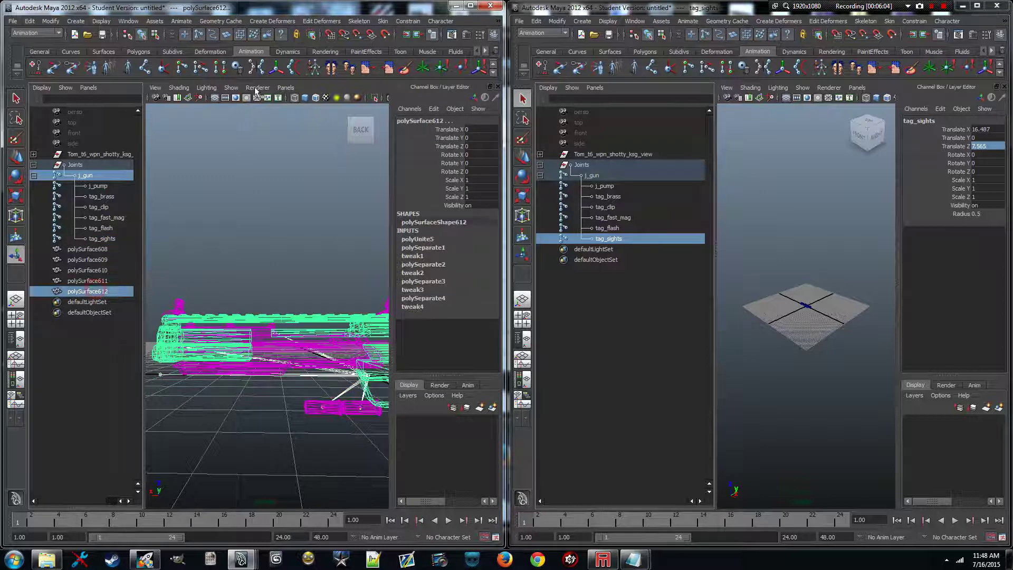
click(382, 22)
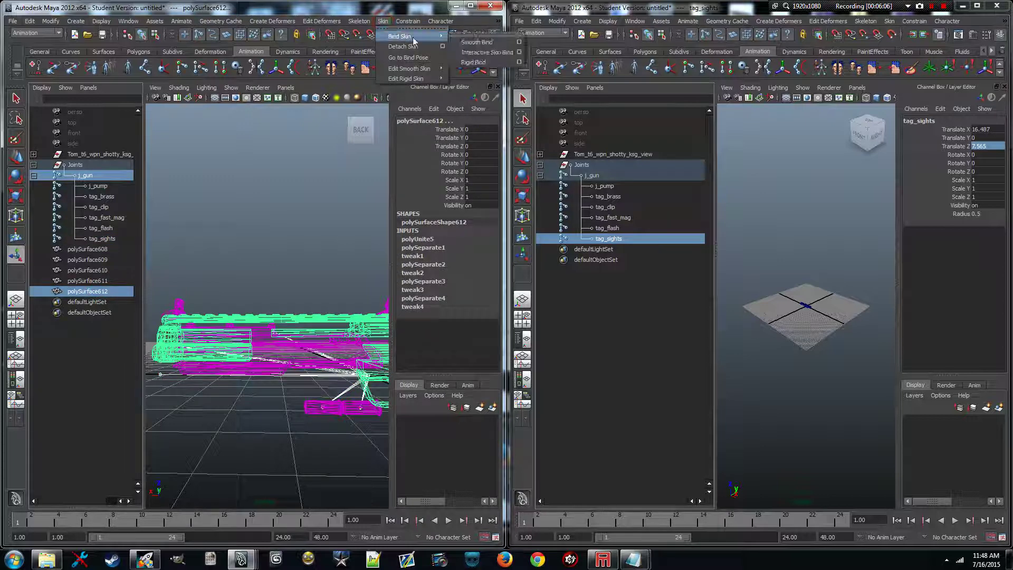
click(460, 39)
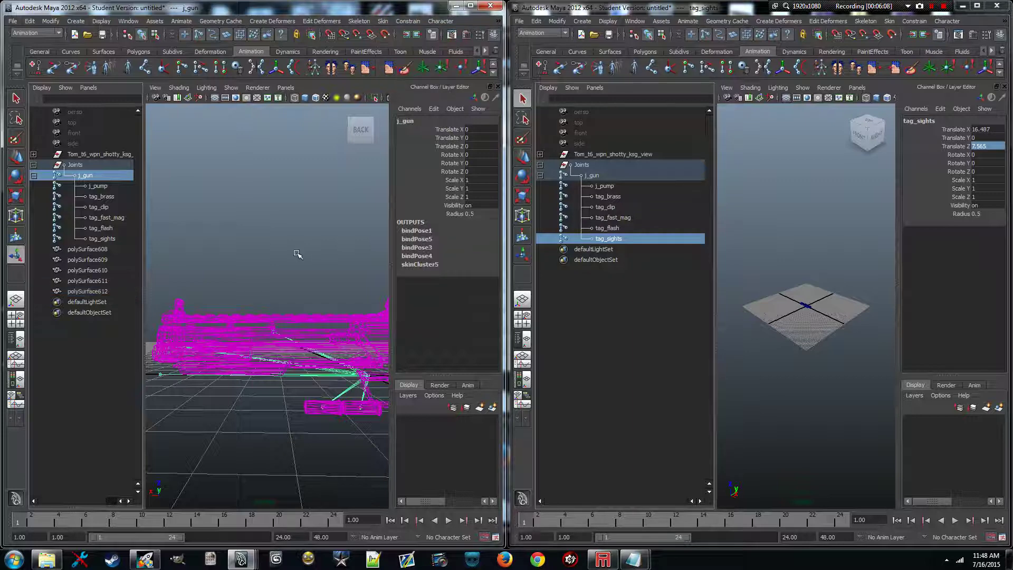
Test the gun's binding by moving the j_gun joint away from the origin, and undo the move
click(297, 254)
scroll(299, 269, down, 5)
alt+drag(299, 295, 311, 335)
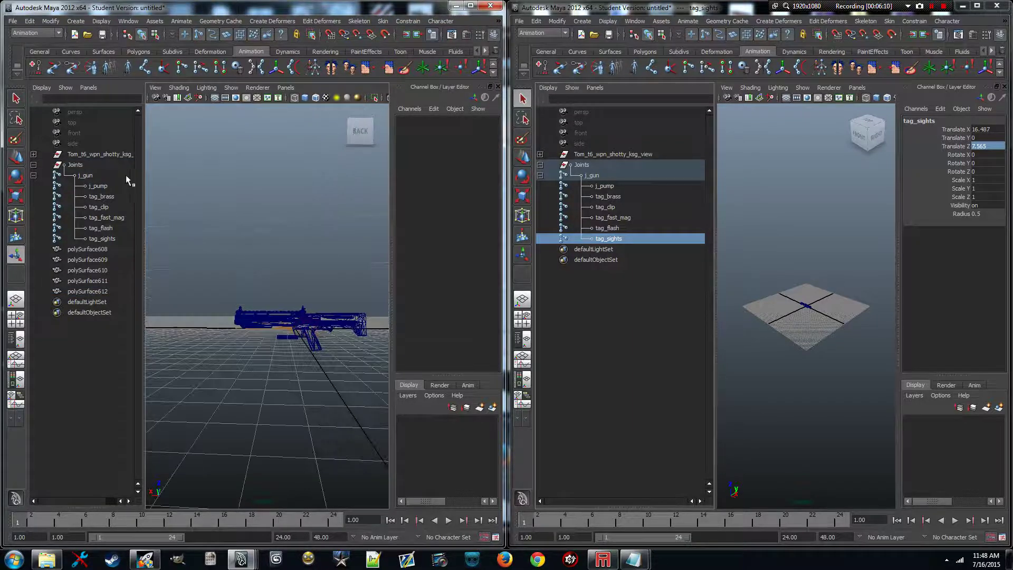
click(85, 176)
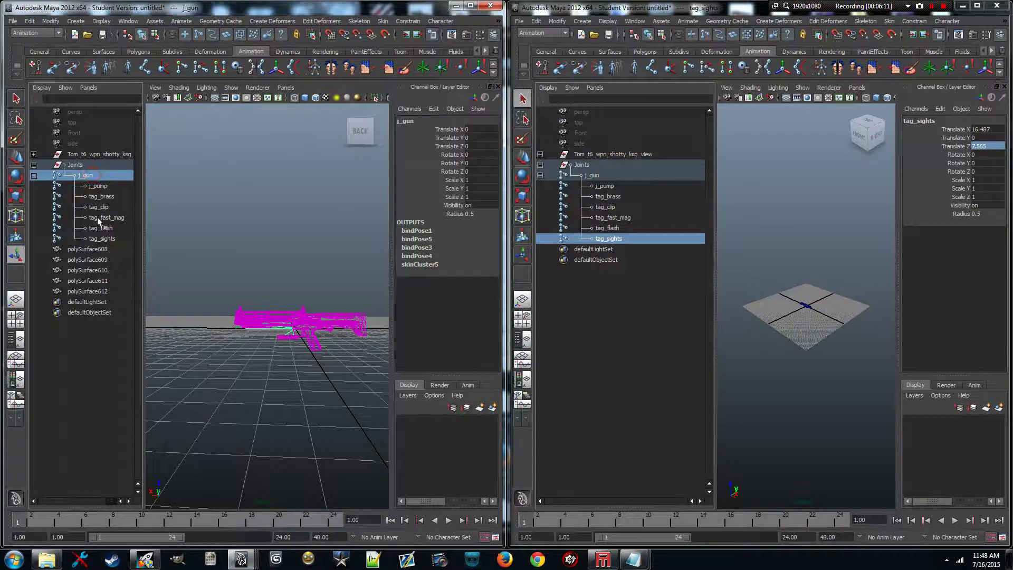
click(17, 161)
drag(290, 330, 277, 256)
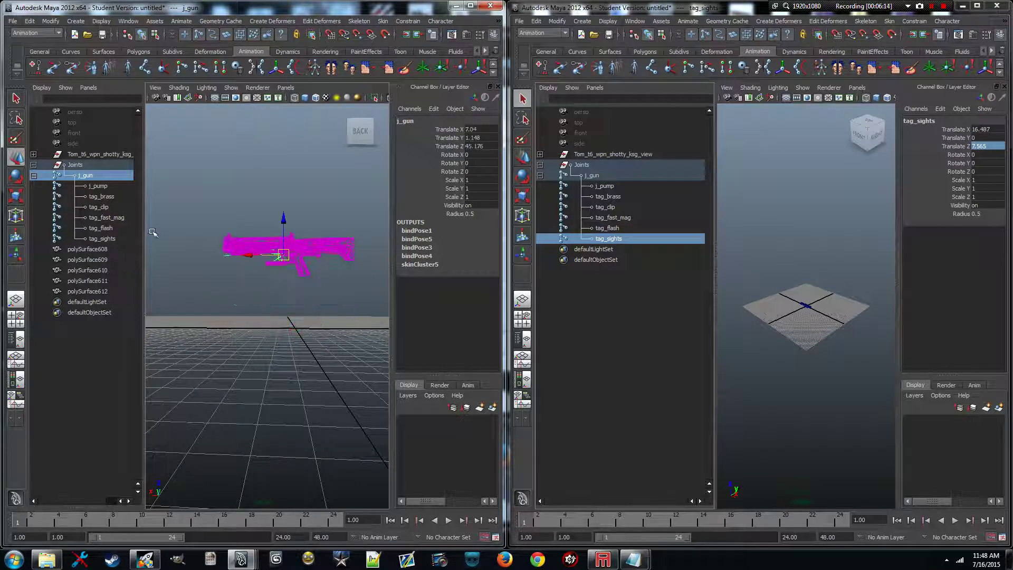
key(ctrl+z)
Check which meshes follow the j_pump, tag_clip, tag_fast_mag and tag_sights joints, and clear the selection
click(115, 185)
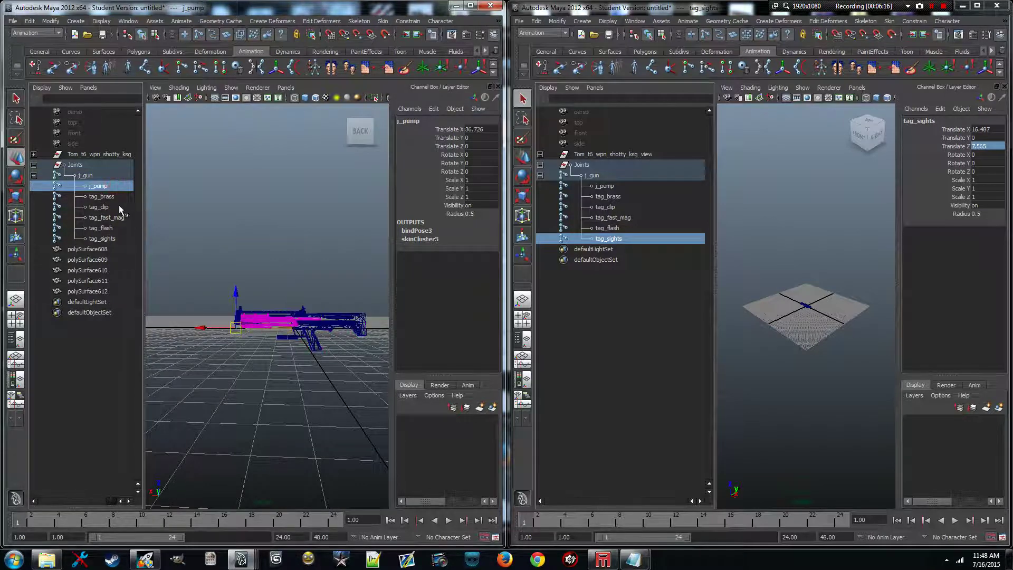
click(118, 207)
click(111, 218)
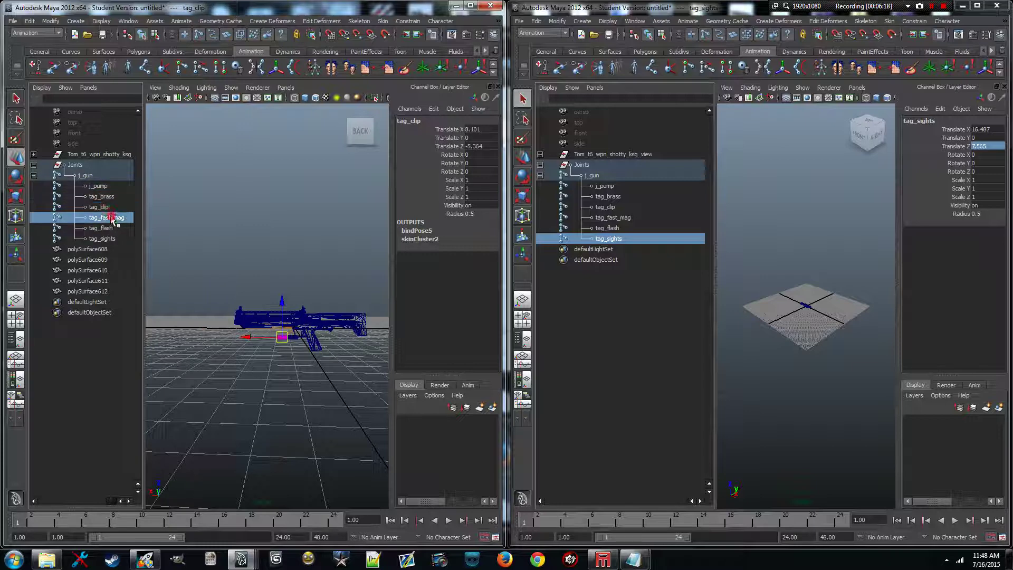
click(109, 239)
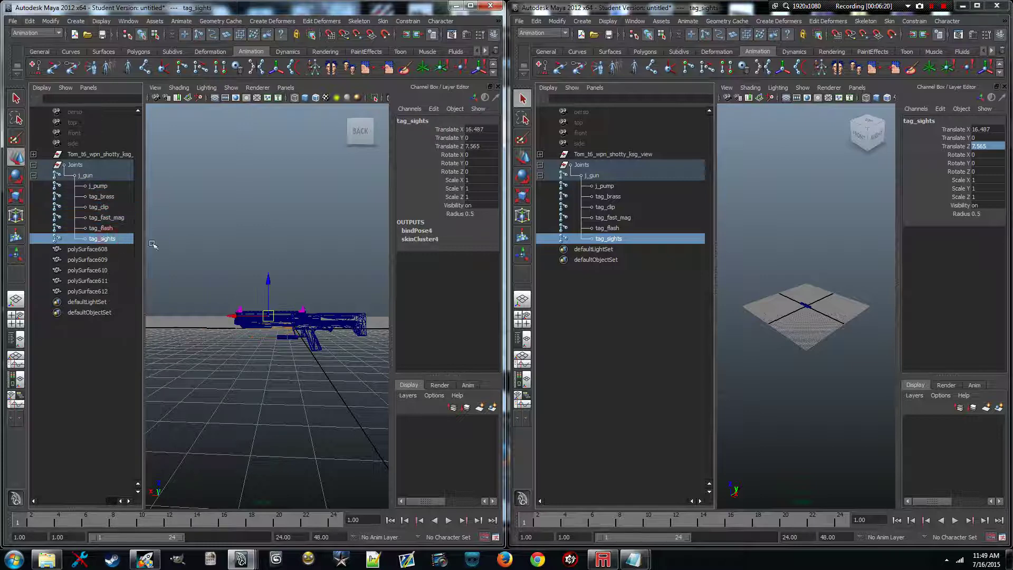
click(288, 199)
Select everything from the Joints group through polySurface612, and copy the name ksg_with_fix from the Notepad note
click(75, 165)
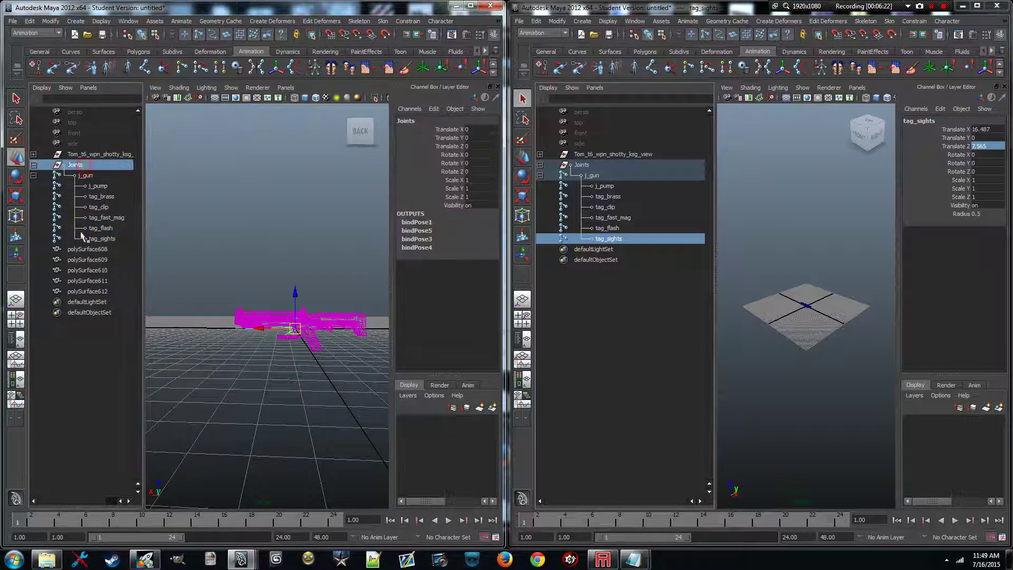
shift+click(95, 291)
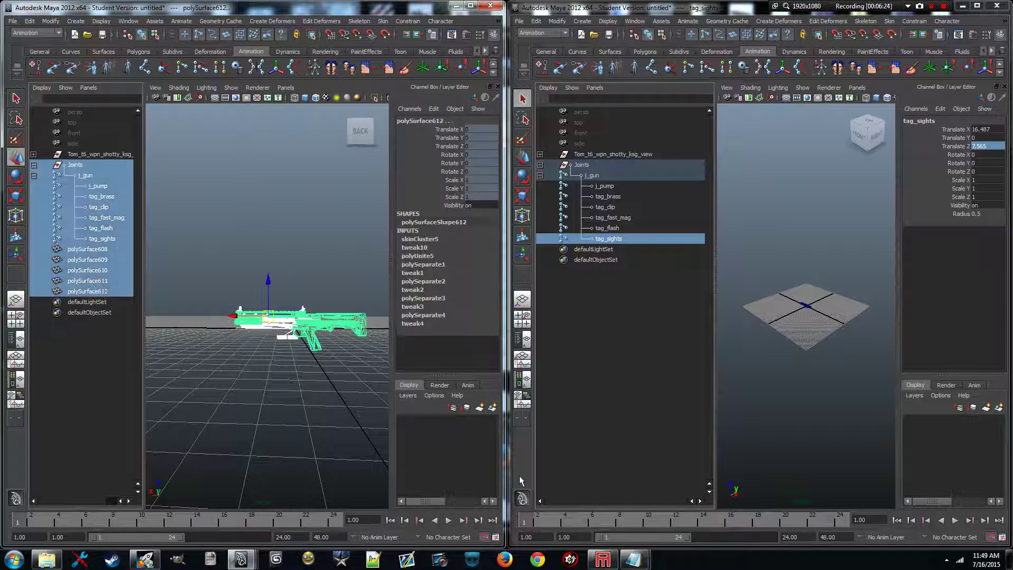
mouse_move(634, 559)
click(654, 511)
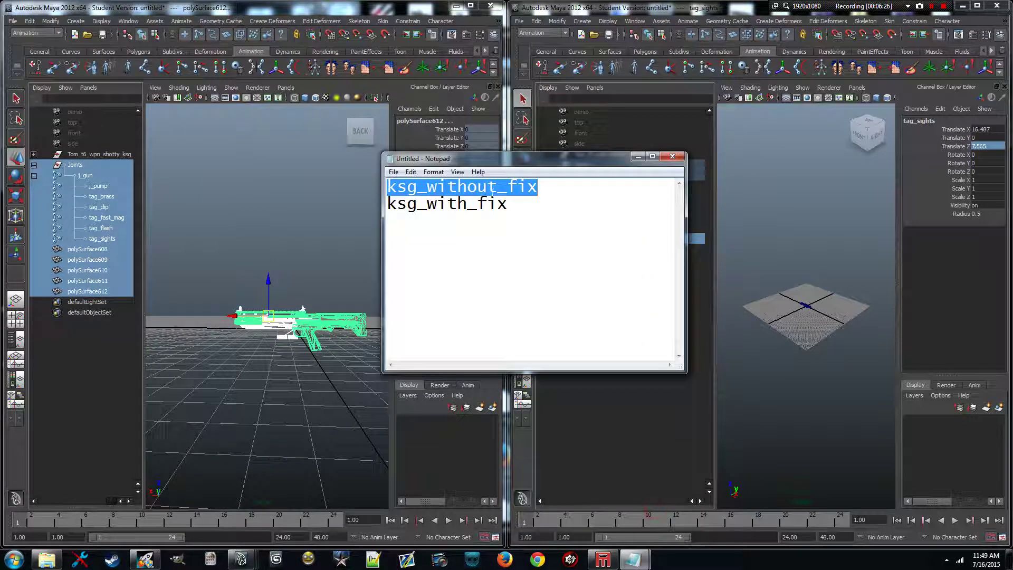
drag(537, 190, 384, 207)
key(ctrl+c)
click(504, 211)
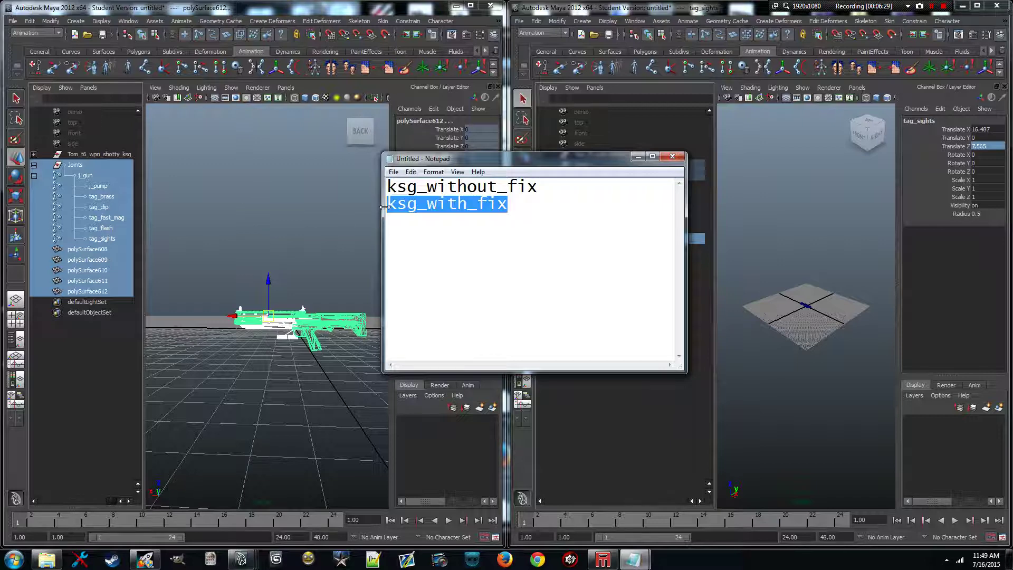
Maximize the Maya window holding the gun and export the selection as an XModel named ksg_with_fix in the model_export folder
click(310, 10)
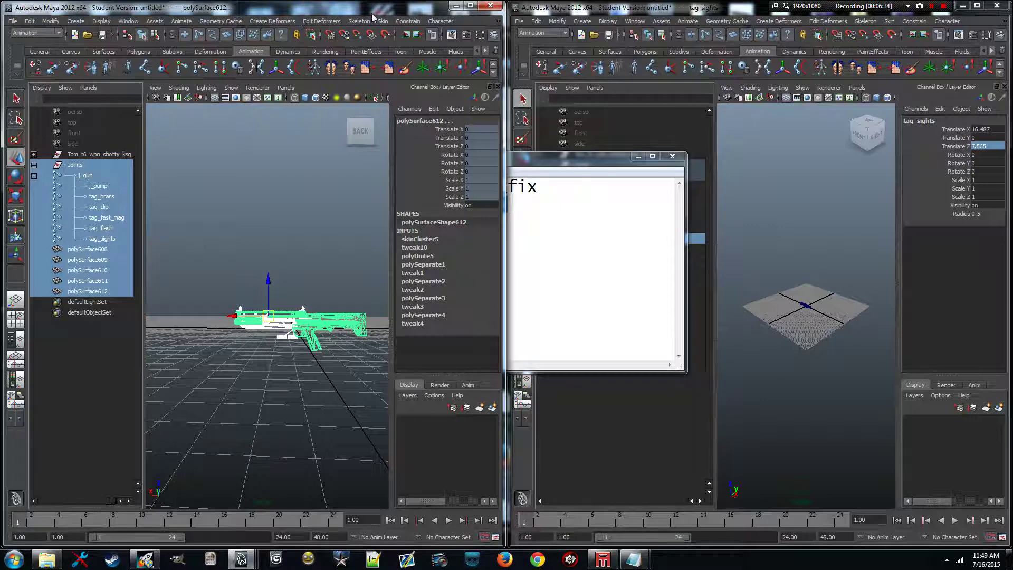
double_click(106, 8)
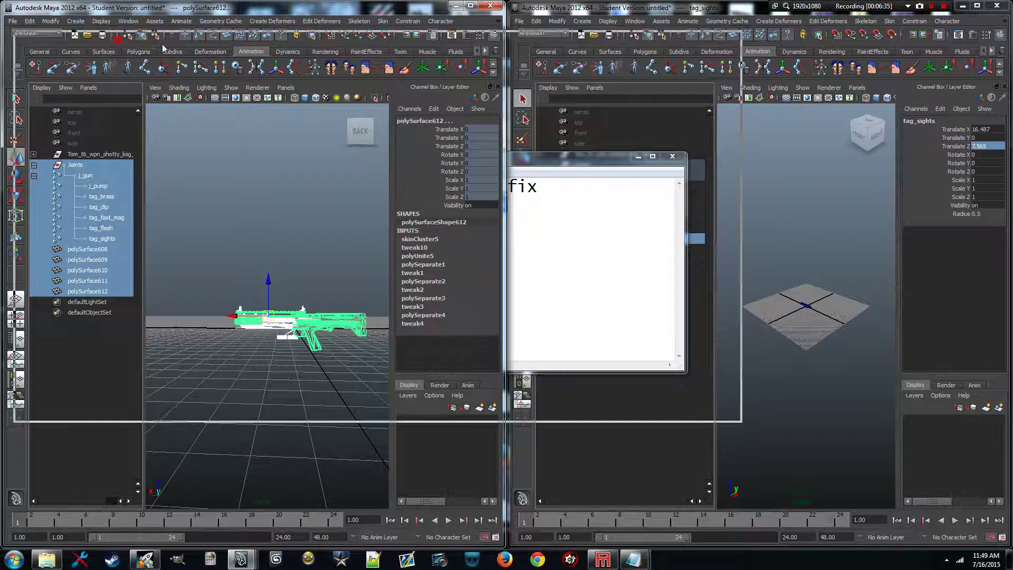
click(478, 16)
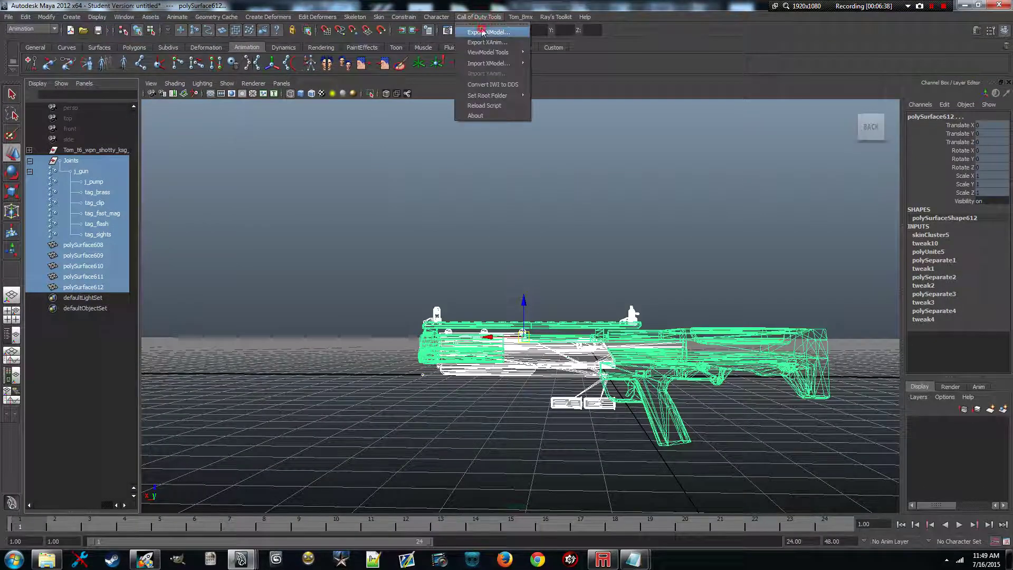
click(490, 32)
click(412, 171)
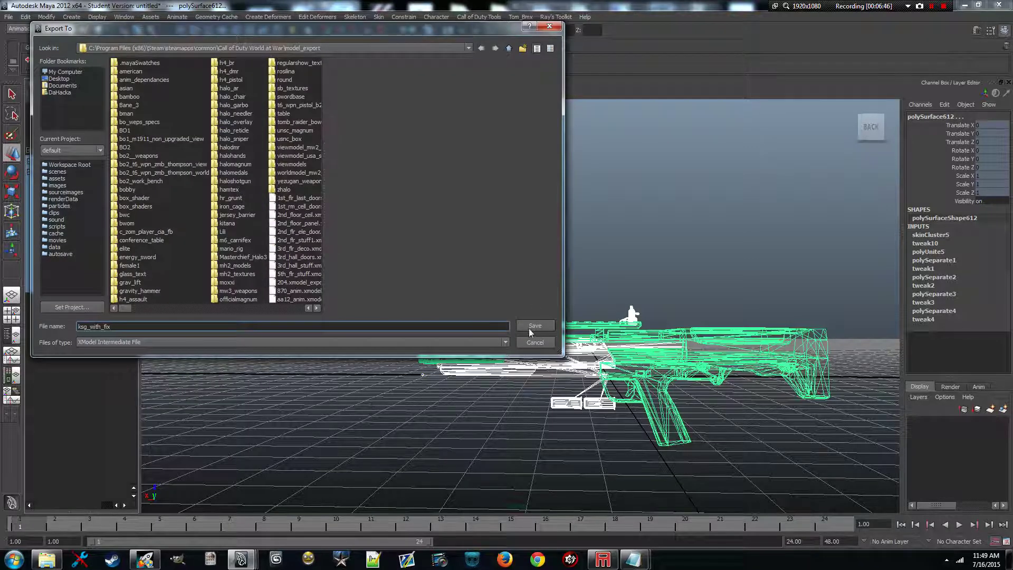
click(531, 326)
click(292, 191)
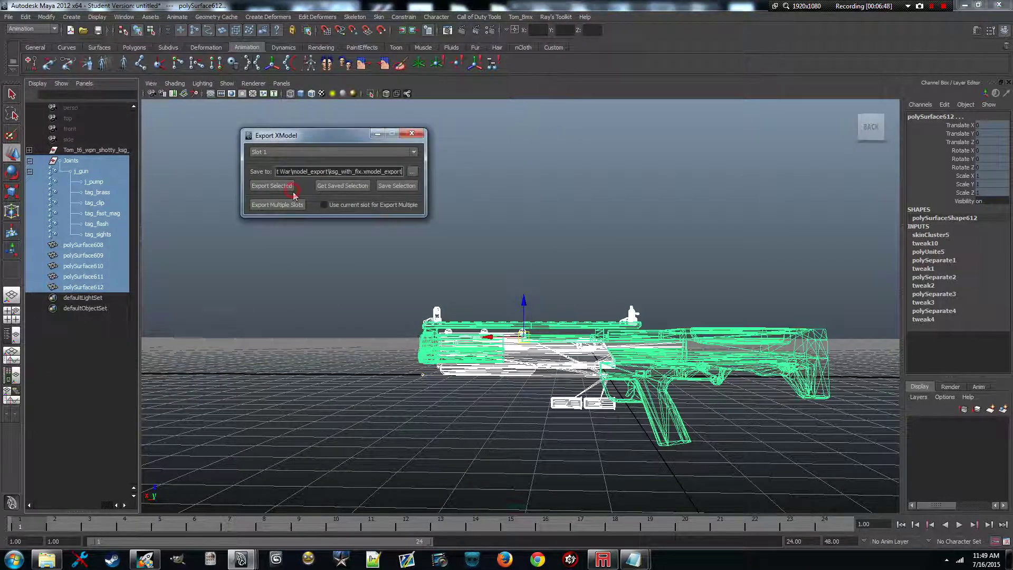
click(477, 277)
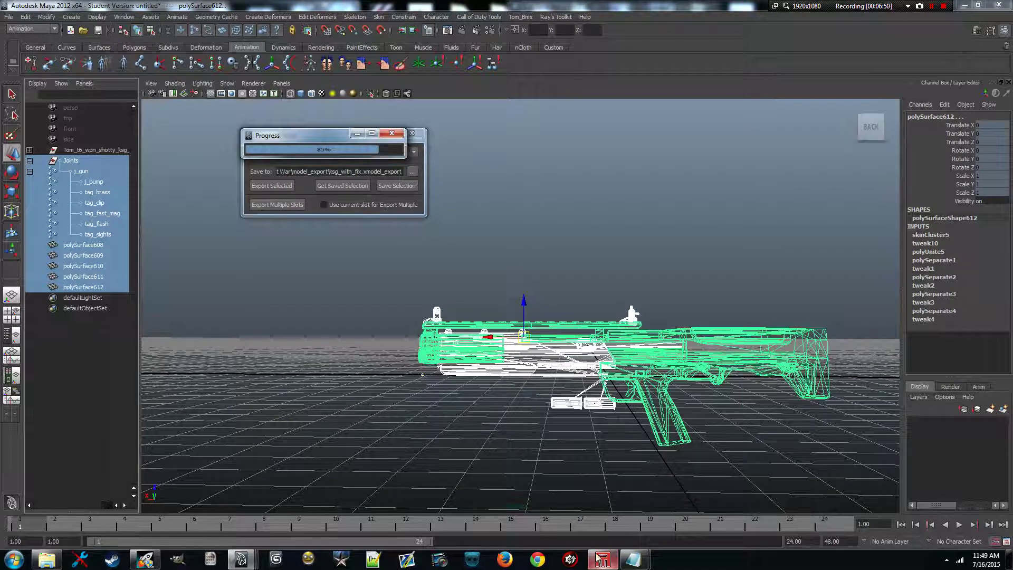
Switch to Asset Manager and set the t6_wpn_shotty_ksg_view_test xmodel's filename to ksg_with_fix.xmodel_export
click(603, 560)
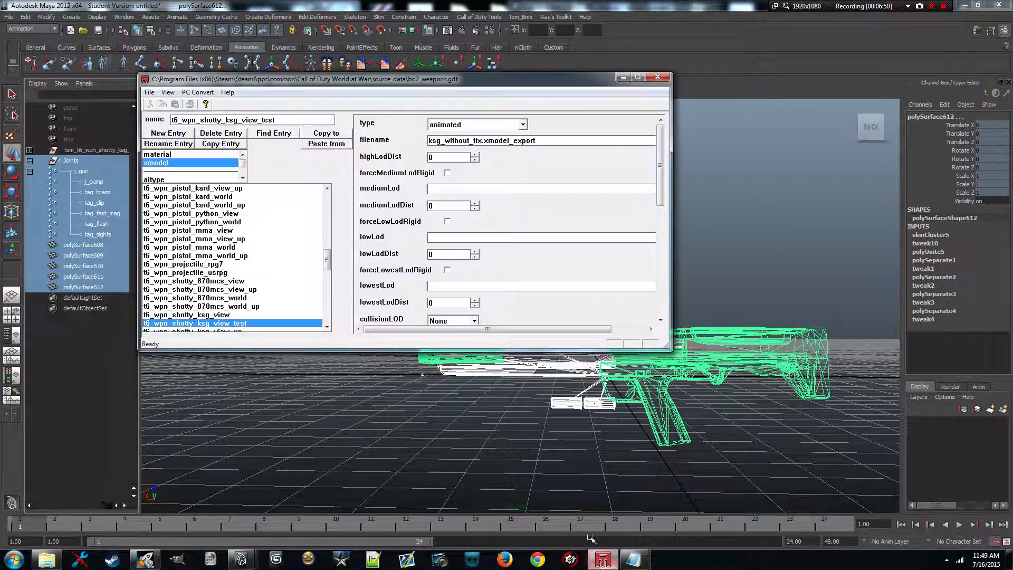
double_click(477, 141)
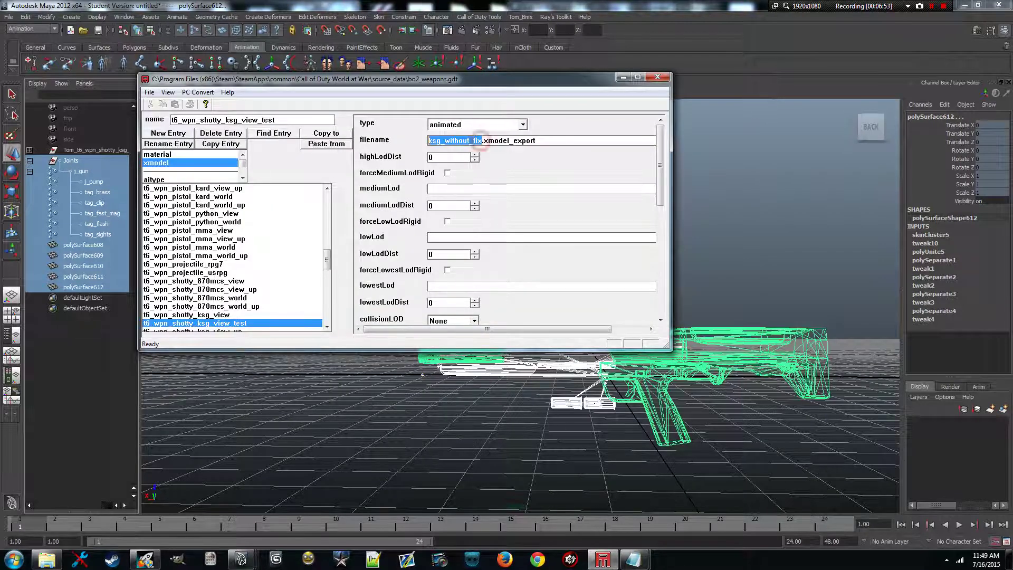
key(ctrl+v)
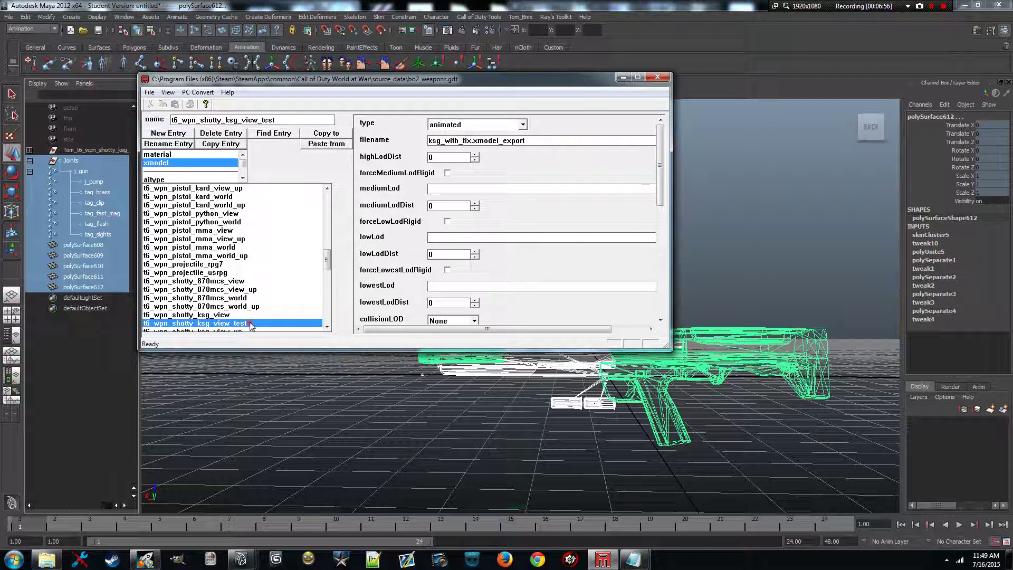
Convert the t6_wpn_shotty_ksg_view_test asset, dismiss the conversion console, and return to Maya with nothing selected
click(198, 92)
click(211, 101)
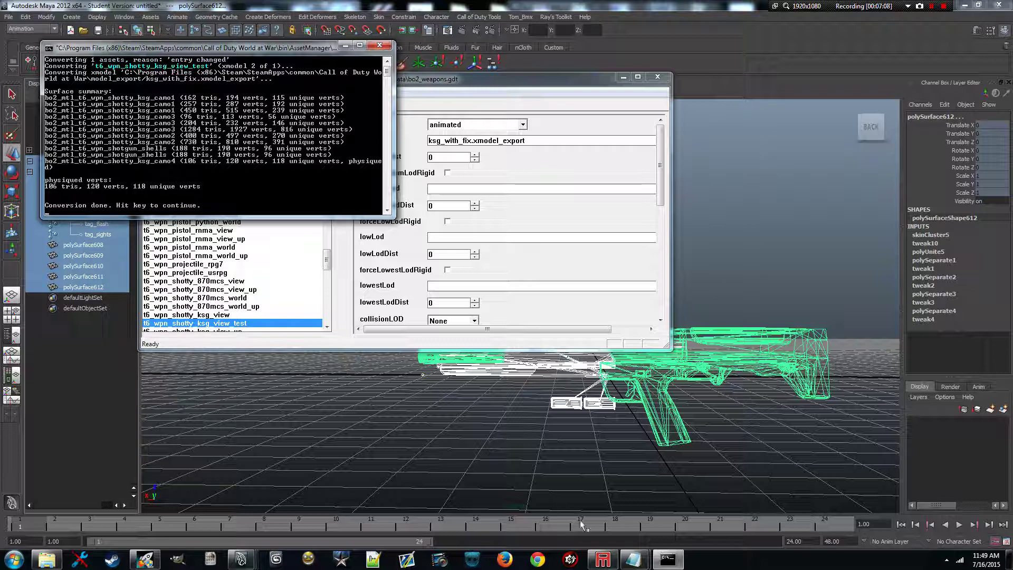
key(Return)
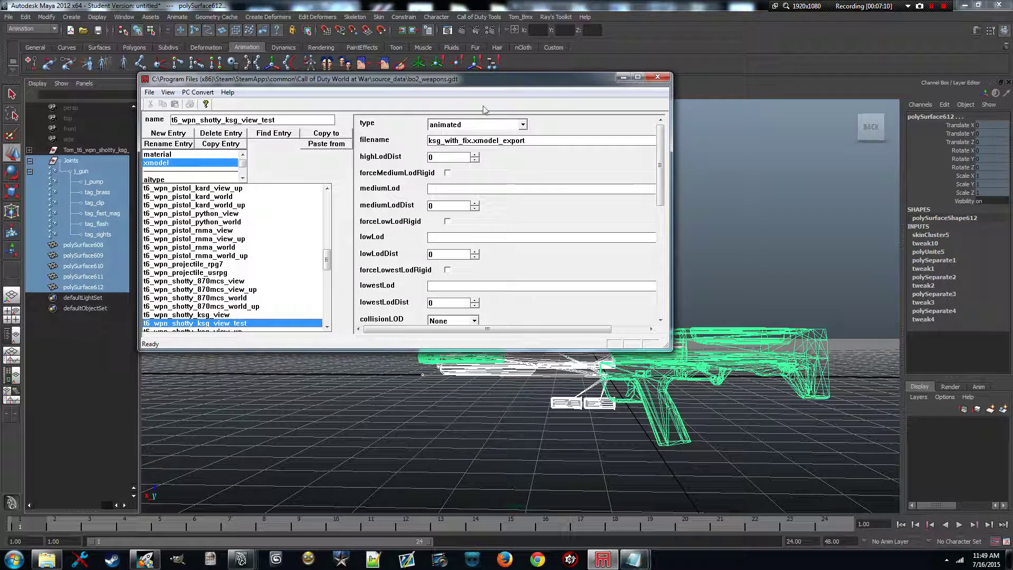
click(624, 79)
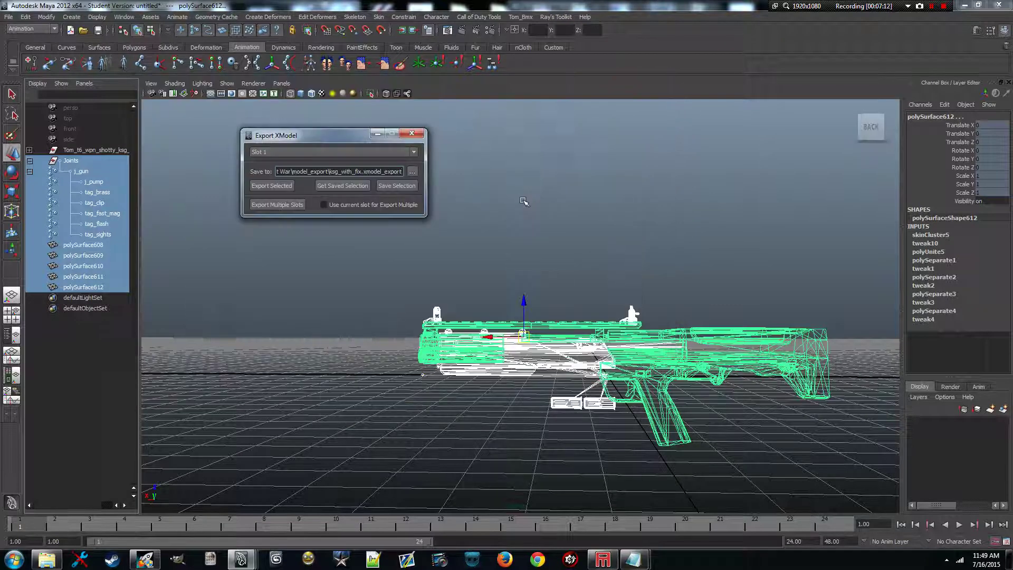
click(535, 290)
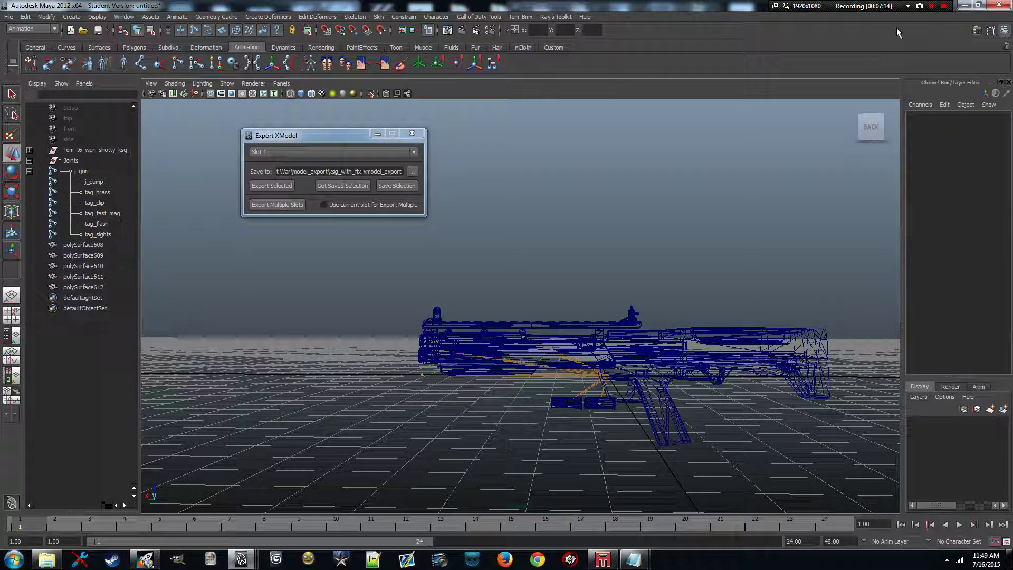